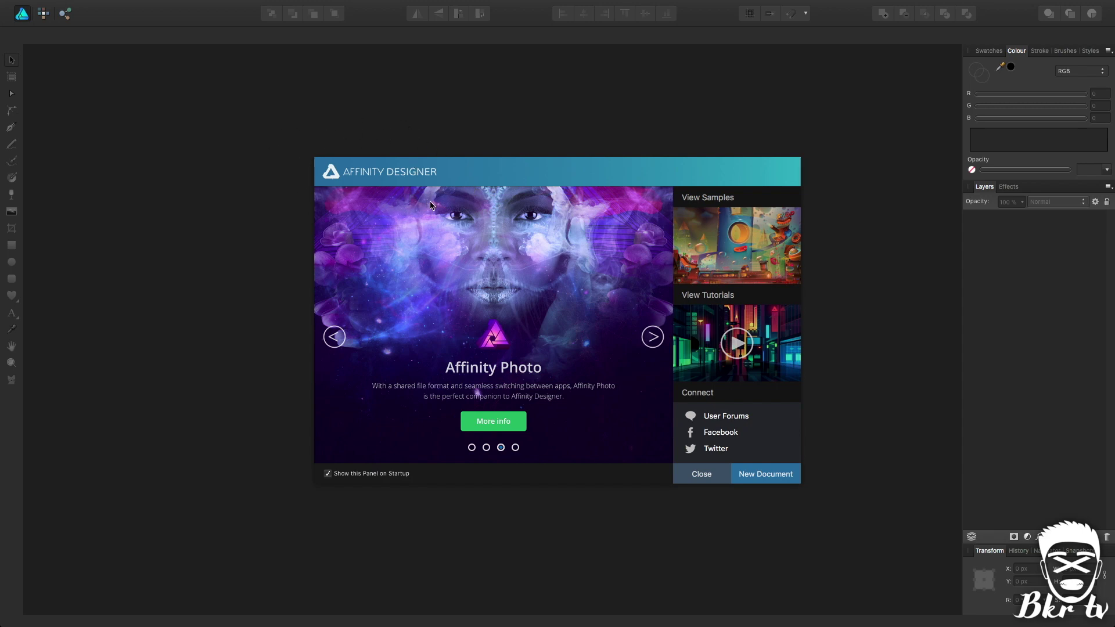
Create a new 512 × 512 px document with a transparent background
click(752, 479)
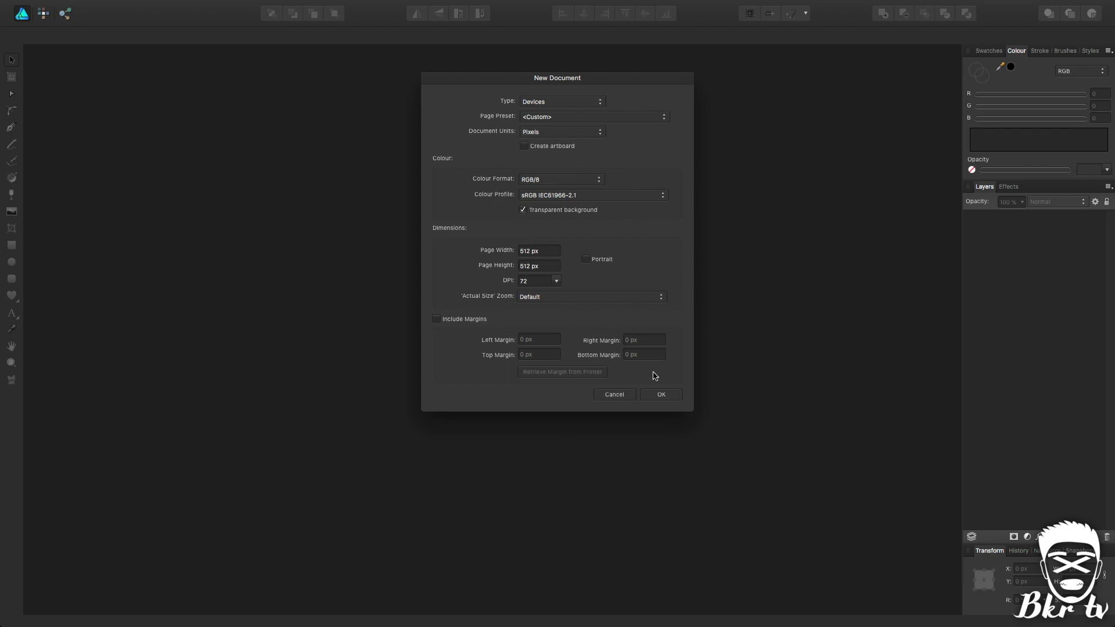
click(660, 394)
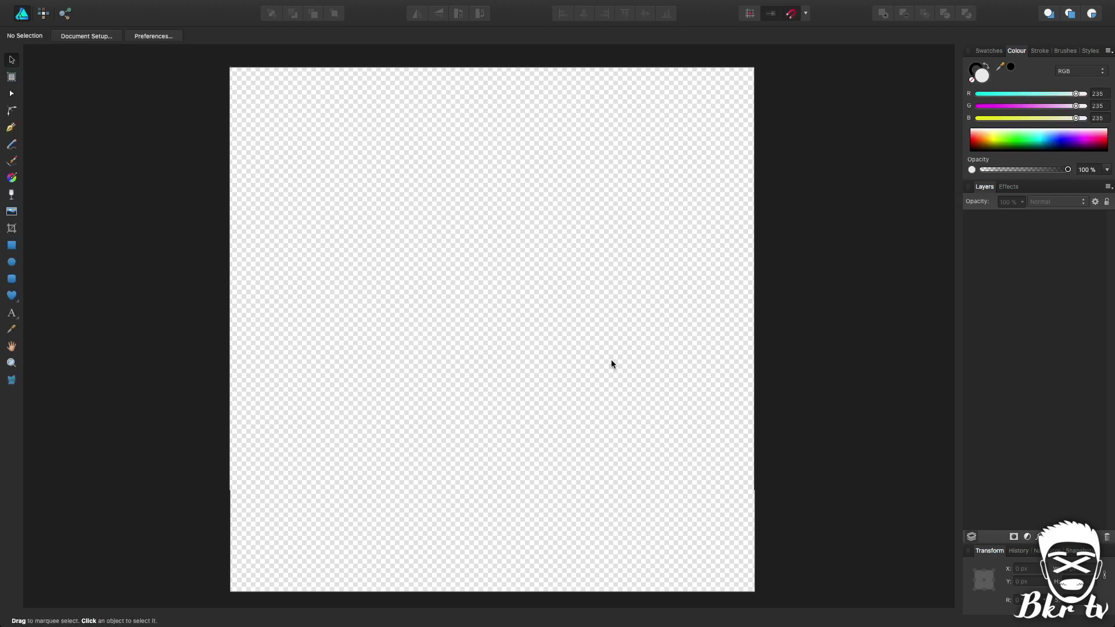
Paste the 2183×1015 belt image, move it onto the page and shrink it to span the canvas
drag(559, 334, 565, 328)
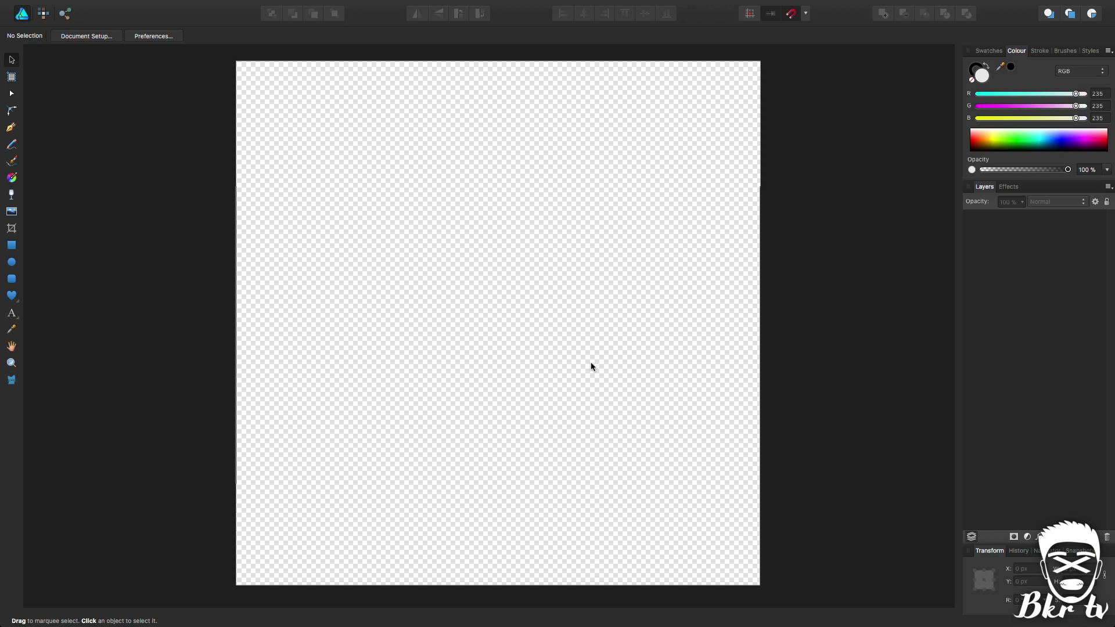
right_click(514, 328)
click(544, 353)
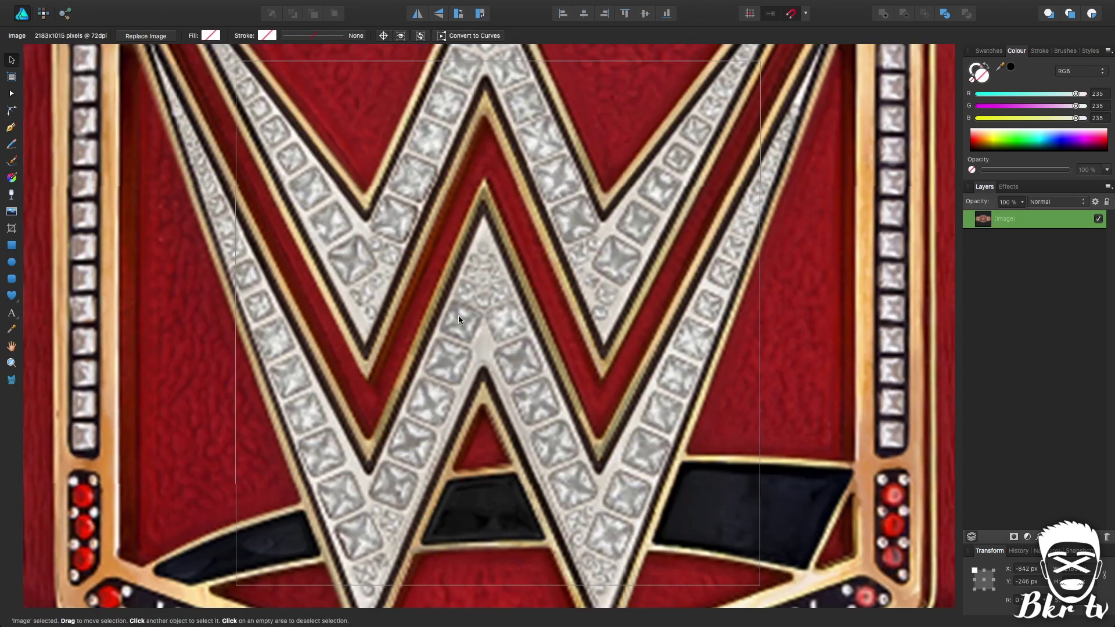
drag(458, 315, 664, 249)
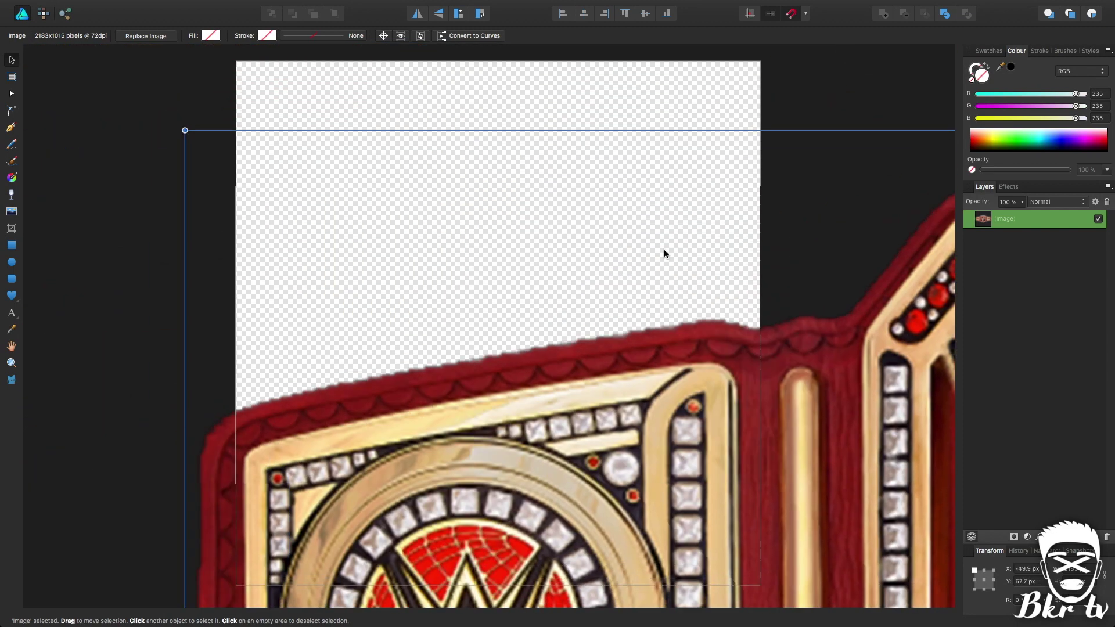
drag(184, 129, 217, 166)
drag(154, 50, 567, 318)
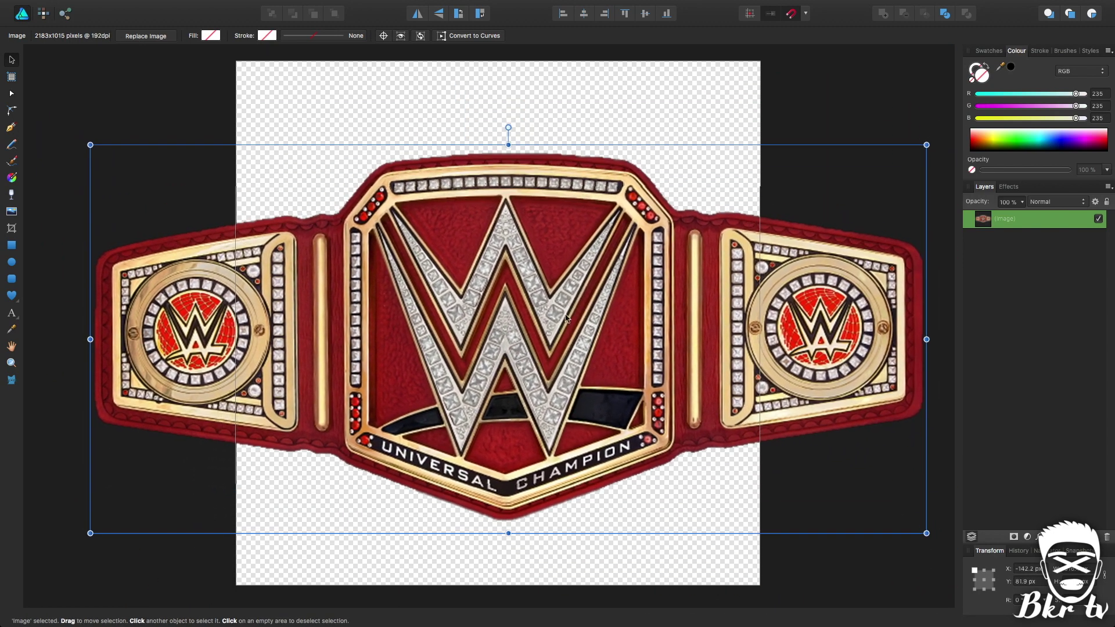
With the Pen tool, start the plate outline at its bottom point and lower-left corner
click(624, 137)
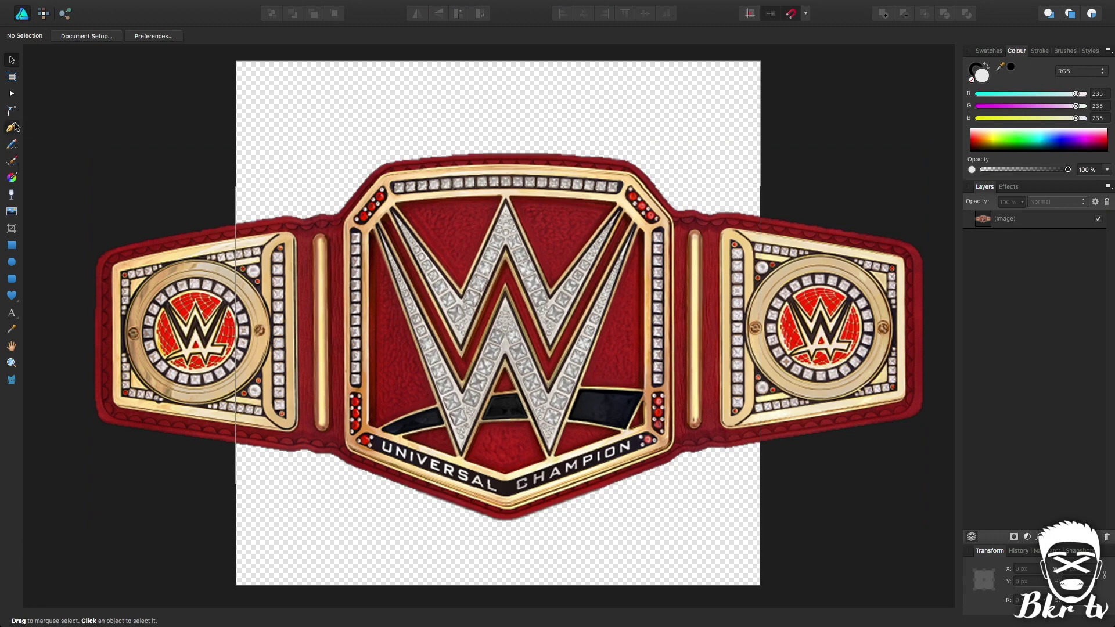
click(11, 126)
scroll(545, 310, up, 5)
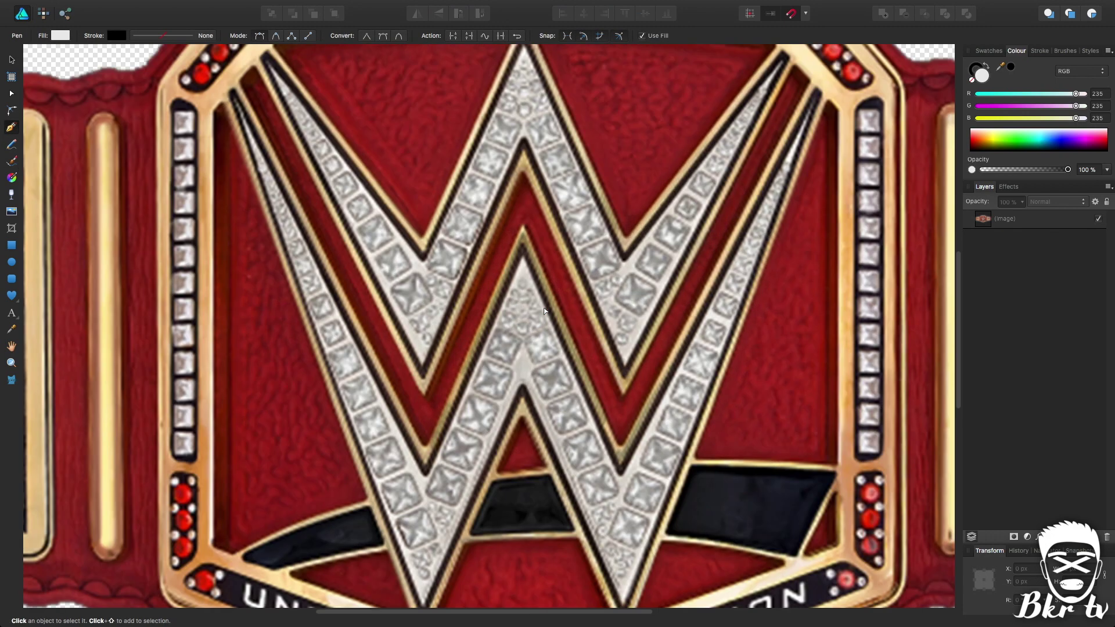
scroll(545, 314, down, 5)
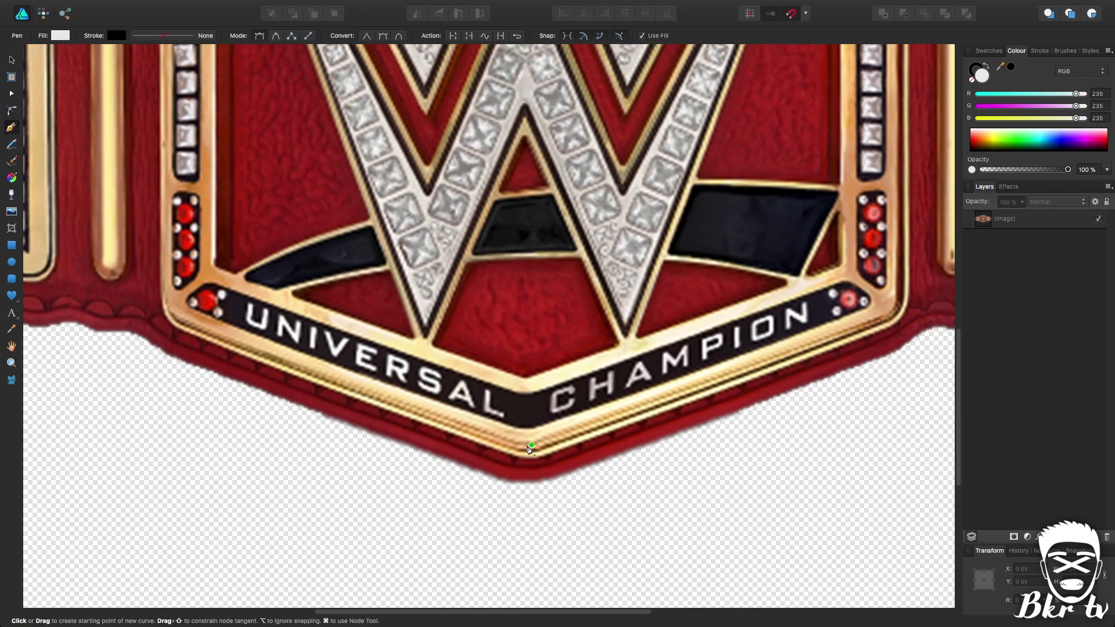
click(532, 457)
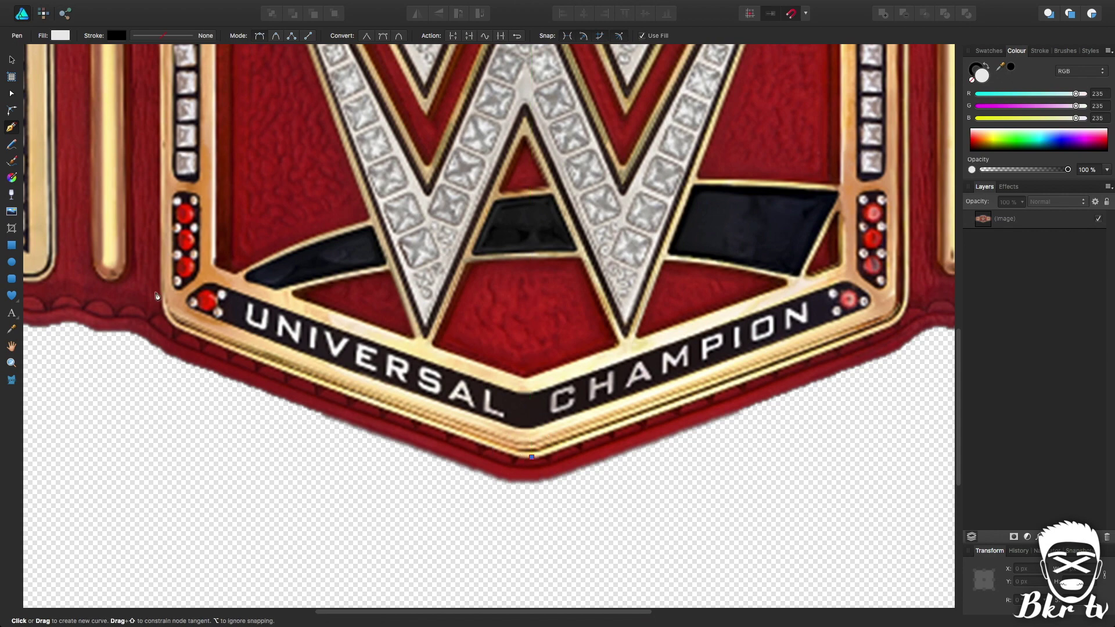
click(195, 334)
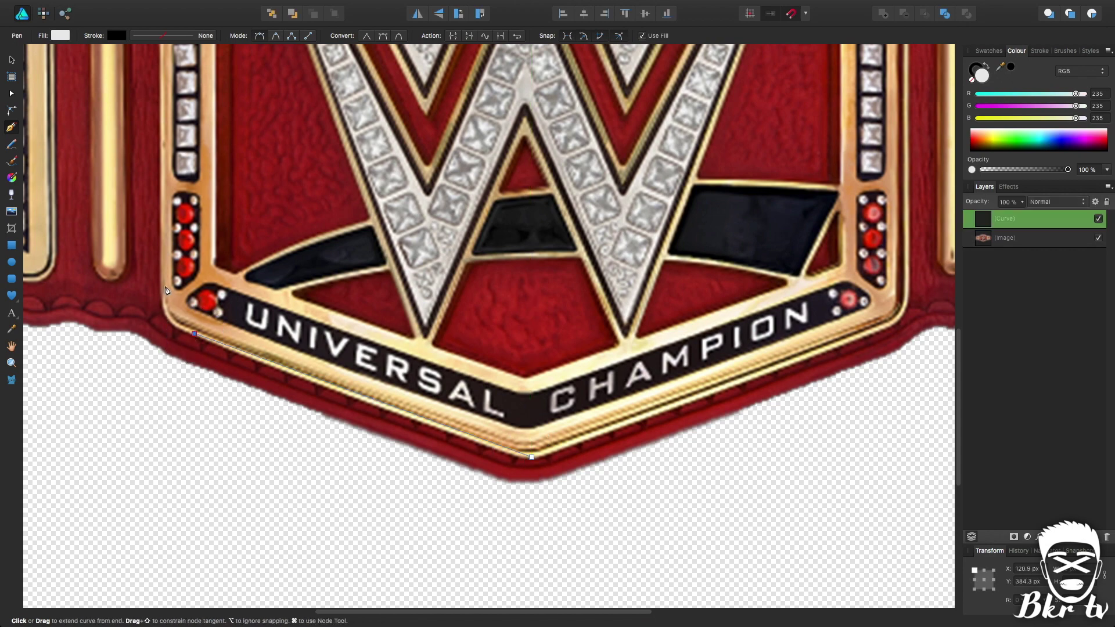
Continue the outline up the left side and shoulder, ending at the plate's top centre
scroll(165, 290, up, 5)
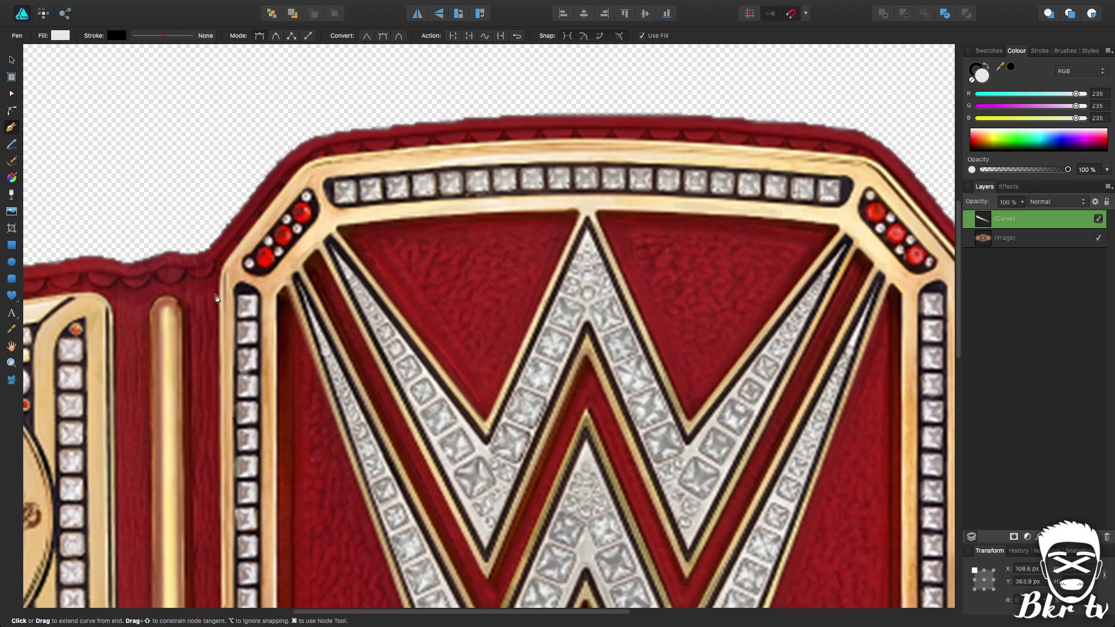
click(220, 312)
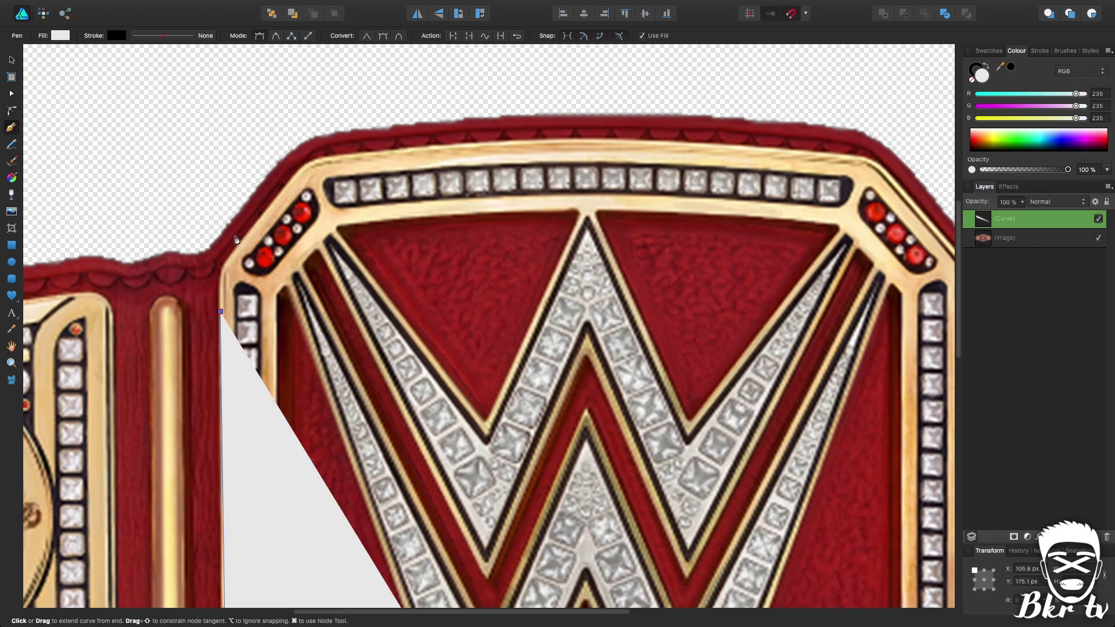
click(235, 251)
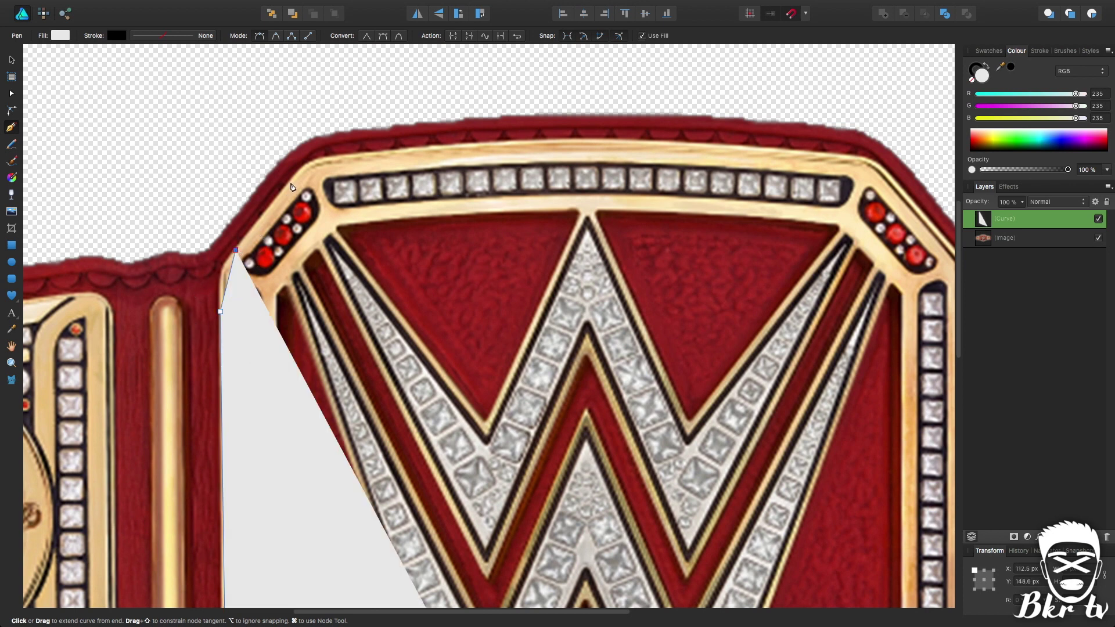
click(291, 183)
click(344, 156)
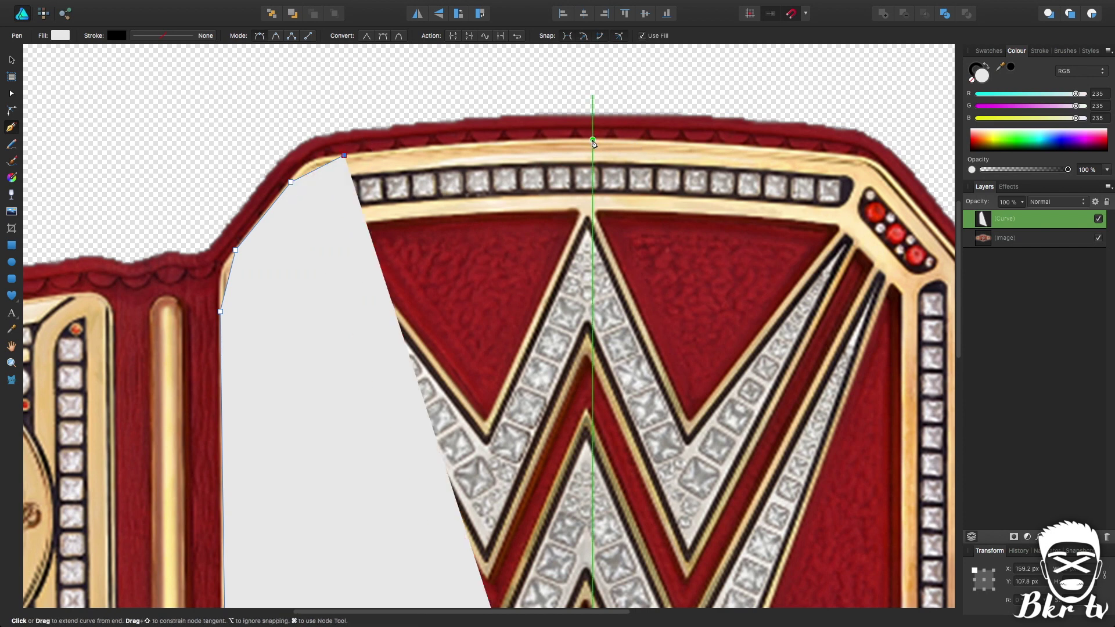
click(593, 140)
key(a)
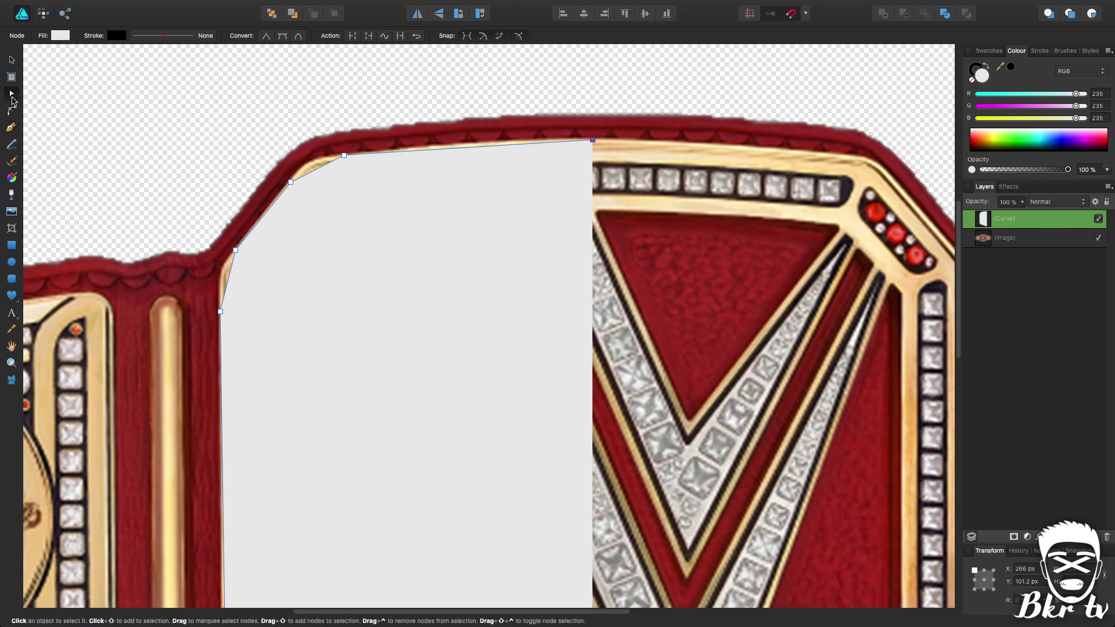
Bend the top edge, top-left corner and left side segments into curves following the plate
drag(471, 147, 470, 142)
drag(324, 170, 308, 165)
drag(232, 262, 226, 269)
scroll(398, 381, down, 10)
scroll(399, 381, left, 2)
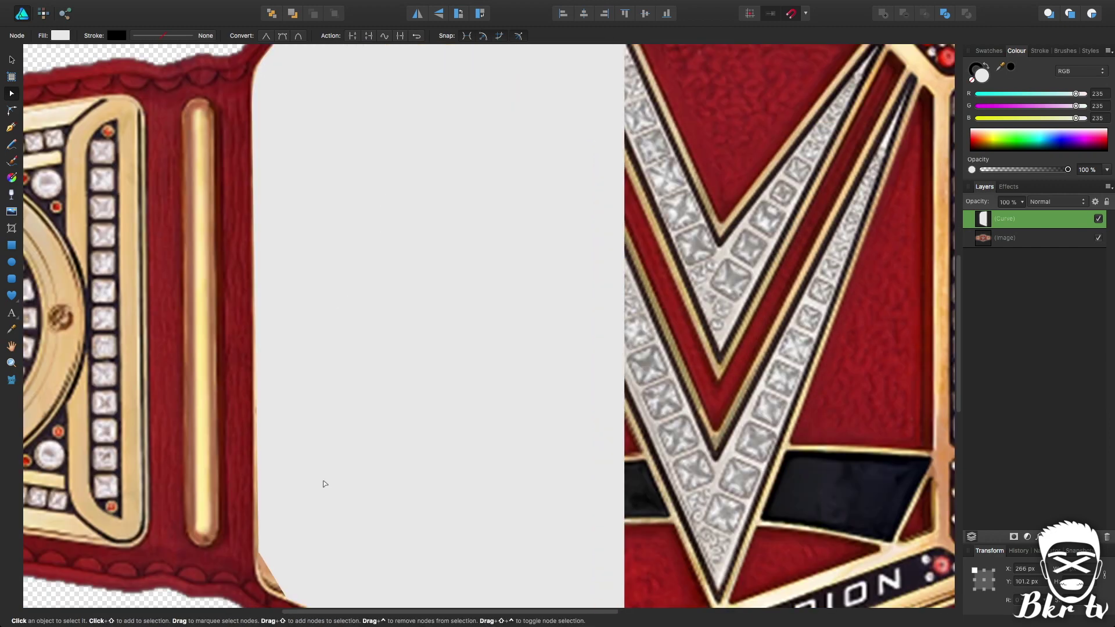
drag(295, 204, 290, 209)
drag(299, 302, 294, 316)
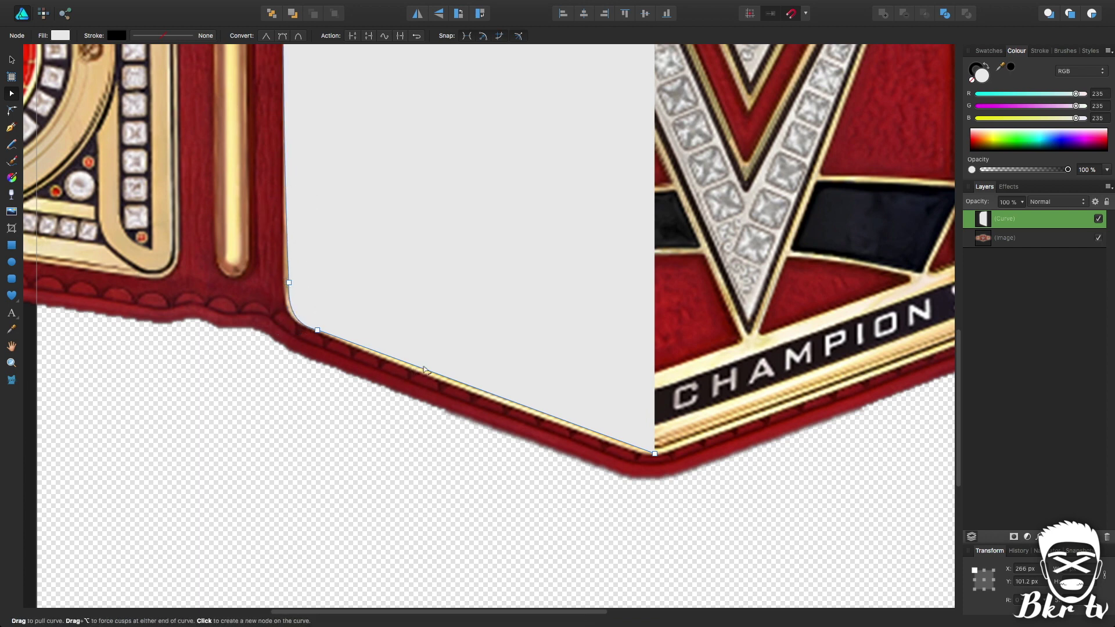
Round the shape's bottom-left corner and convert that node to smooth
drag(423, 370, 422, 373)
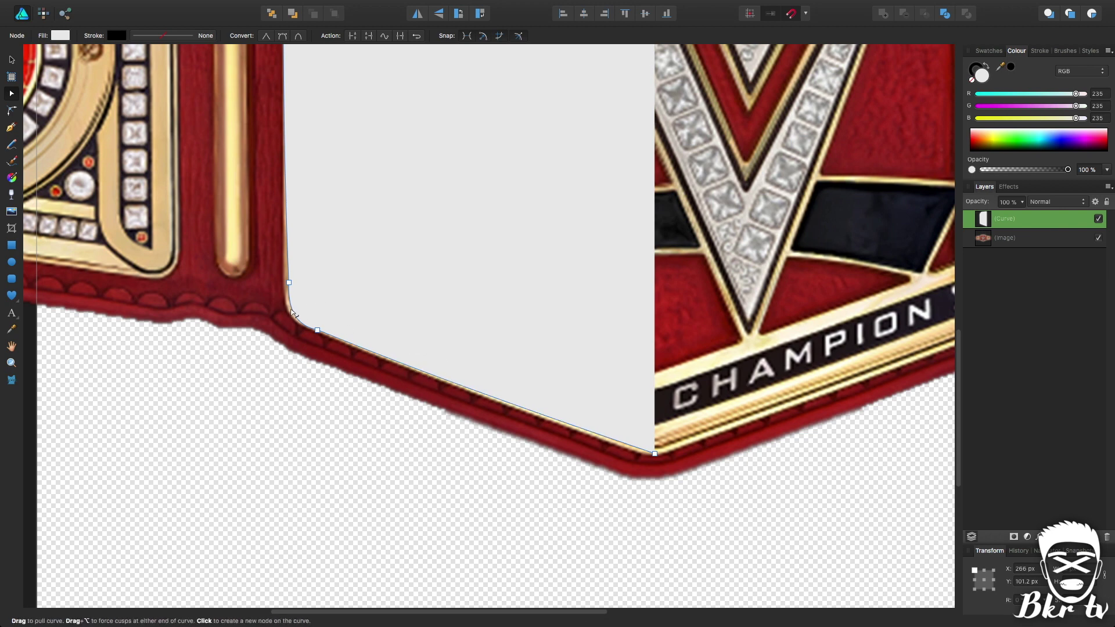
drag(293, 311, 294, 312)
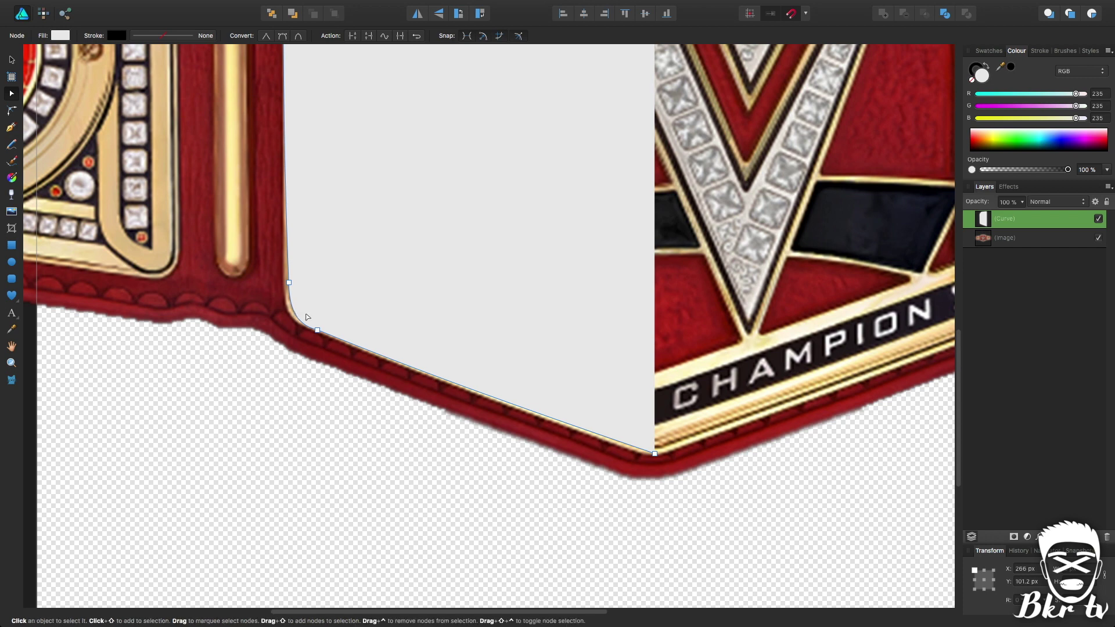
click(318, 330)
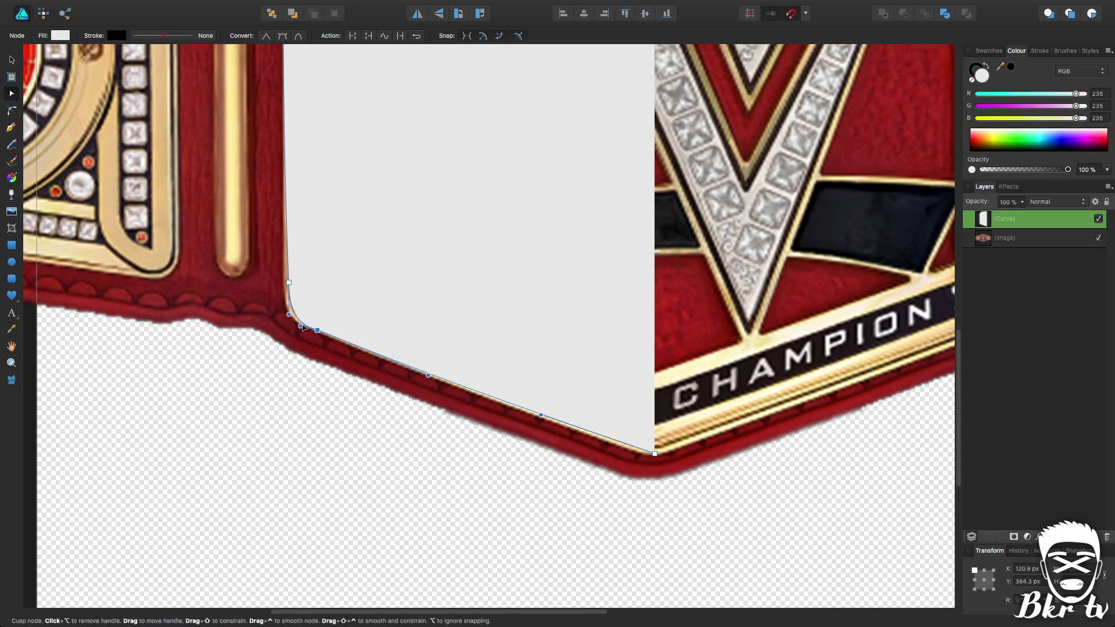
drag(301, 327, 300, 324)
key(super+0)
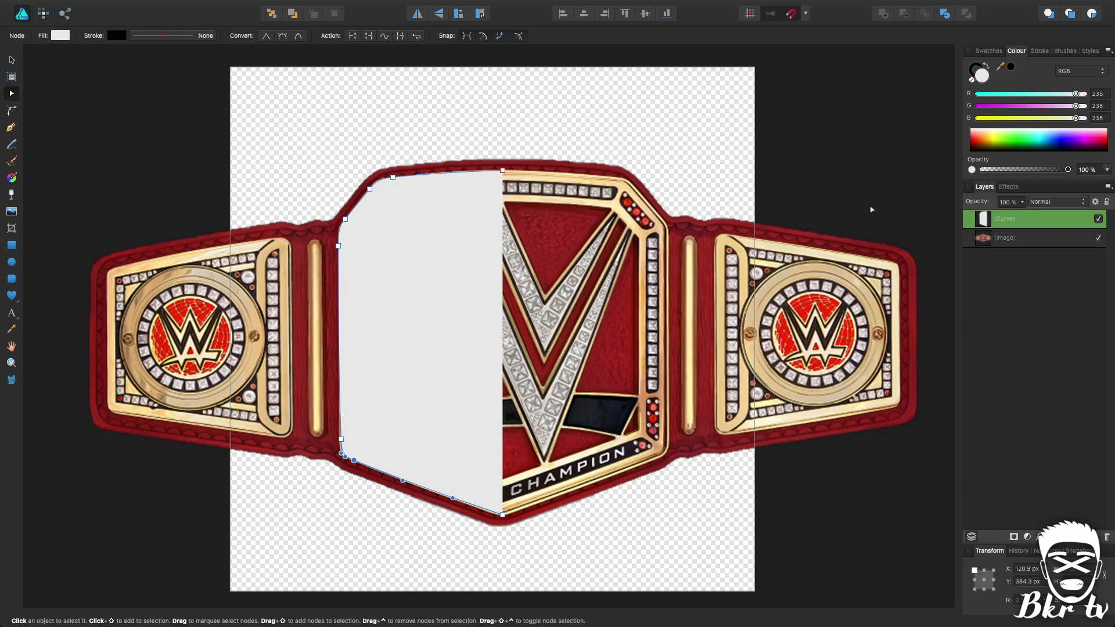
Hide the belt image, fill the half-plate black, and place a mirrored duplicate beside it
click(1098, 238)
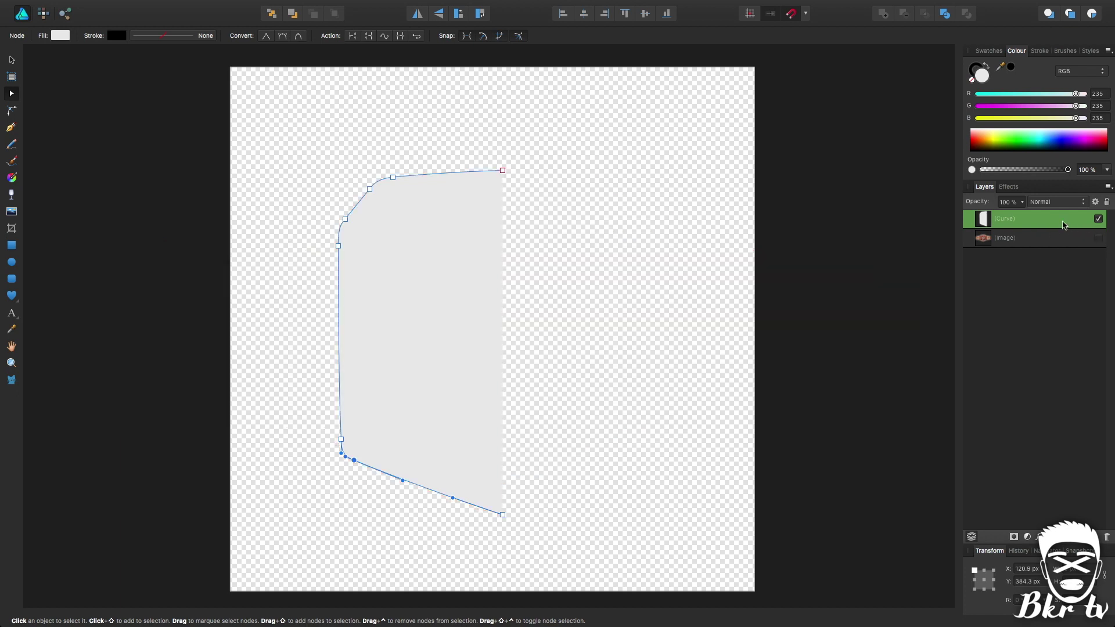
click(1010, 68)
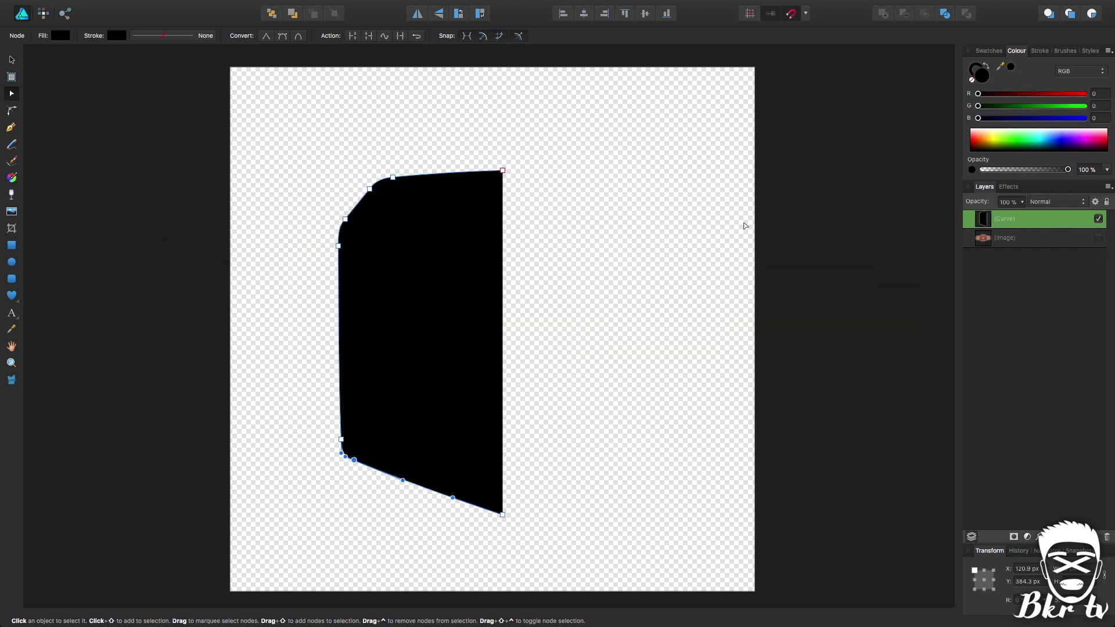
key(super+j)
click(418, 14)
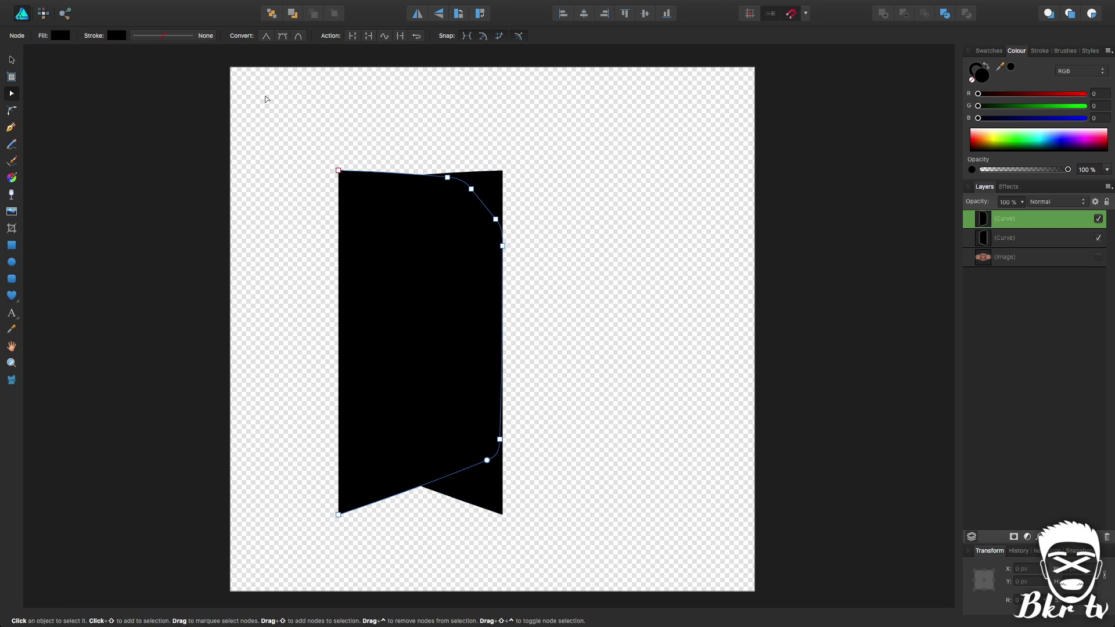
click(11, 60)
drag(380, 266, 550, 247)
Merge the two plate halves into one shape with the Add boolean
click(862, 260)
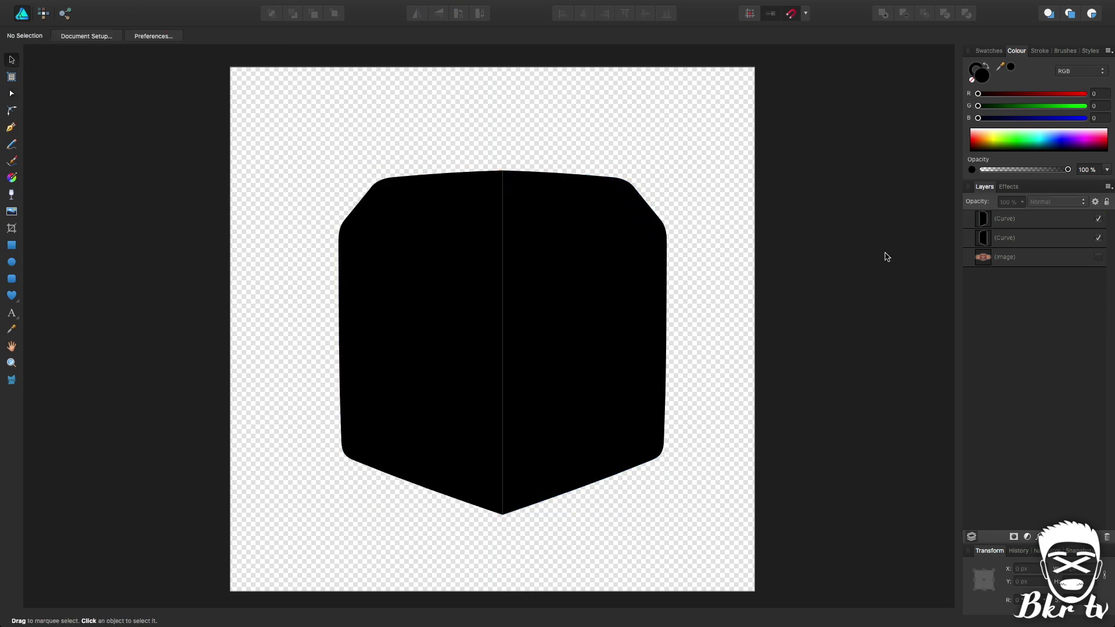
click(1049, 223)
shift+click(1049, 238)
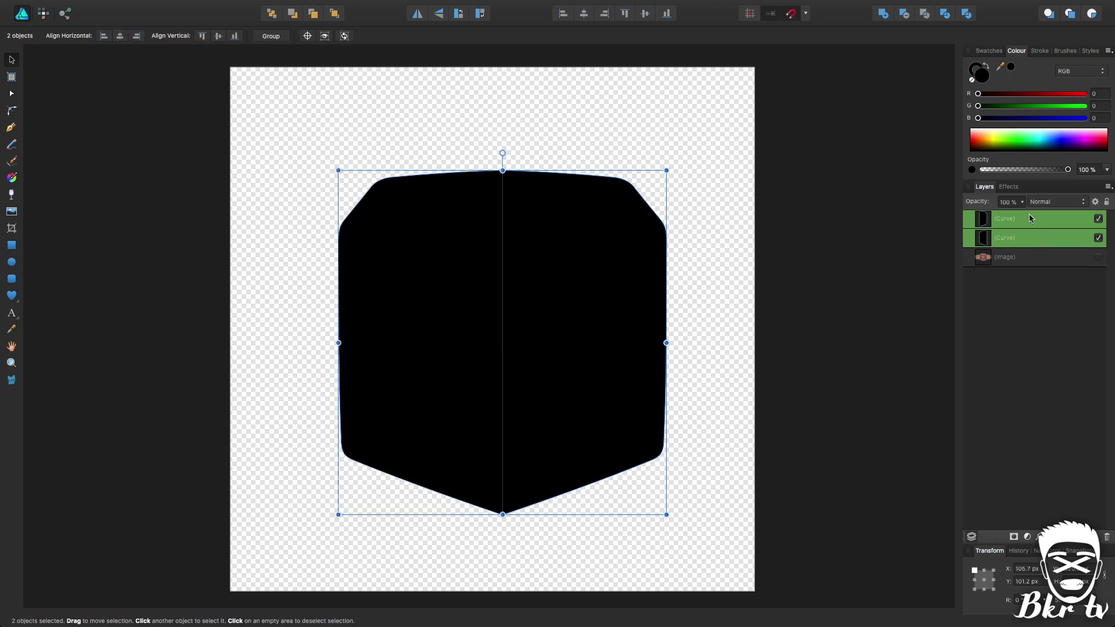
click(883, 14)
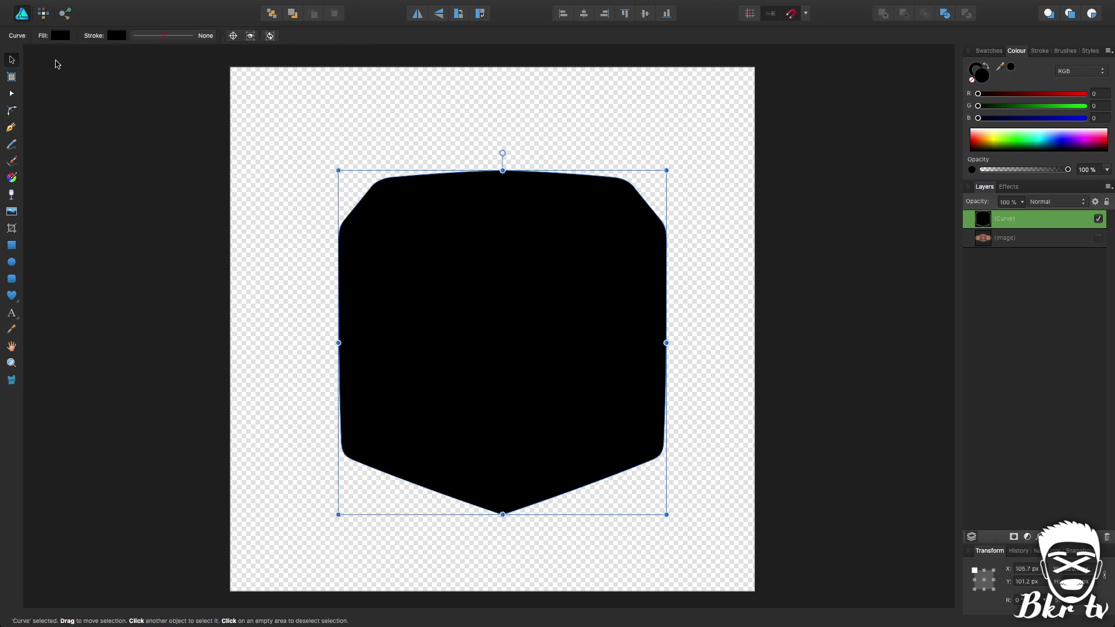
Enlarge the merged black plate and centre it on the page
drag(563, 265, 567, 291)
drag(656, 189, 723, 87)
drag(552, 261, 518, 277)
click(722, 260)
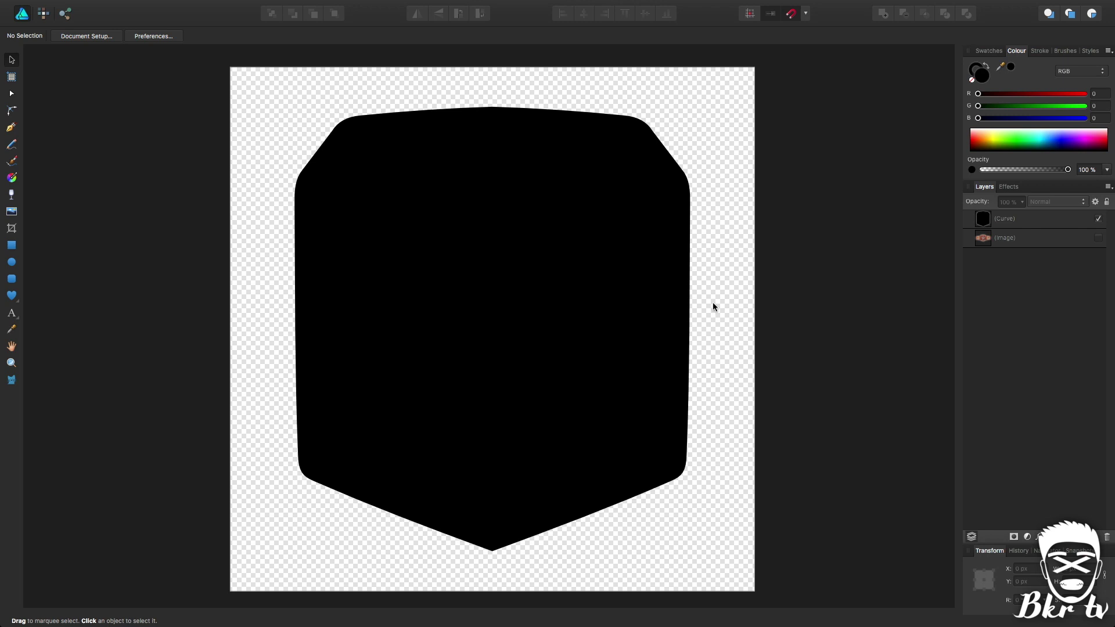
click(614, 186)
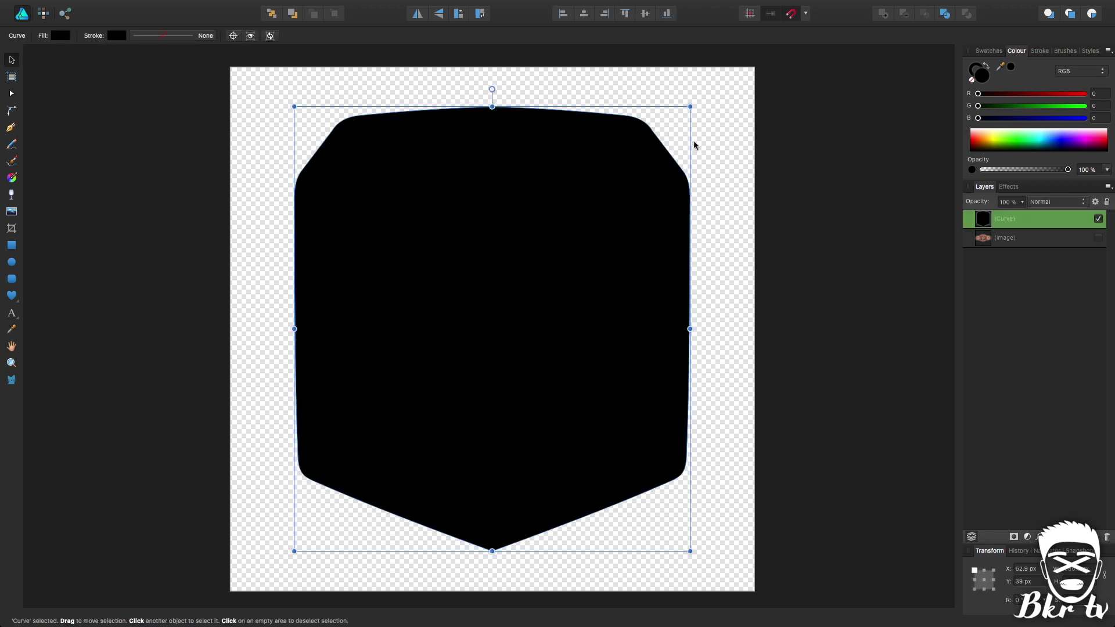
click(720, 168)
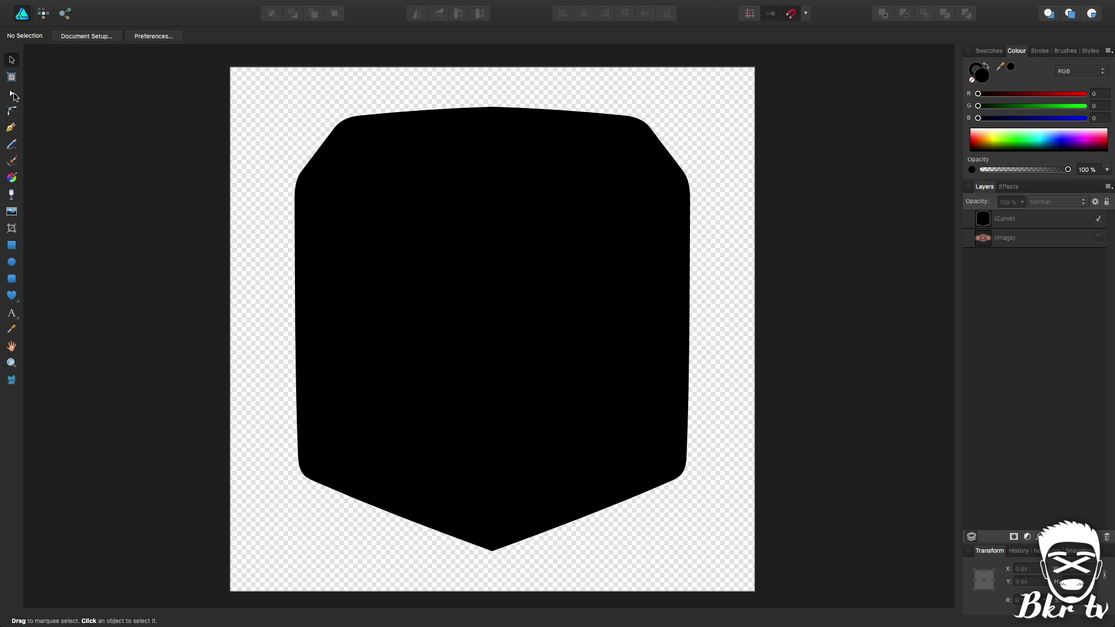
Add CHAMPION as artistic text on the shield and move it left and down
click(12, 313)
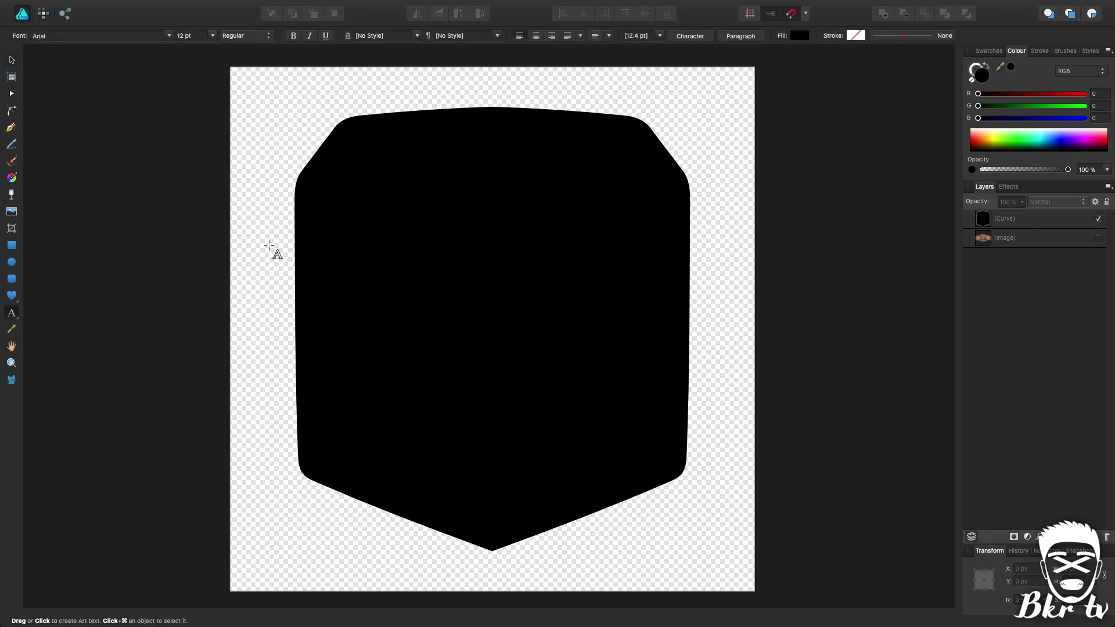
drag(323, 249, 395, 330)
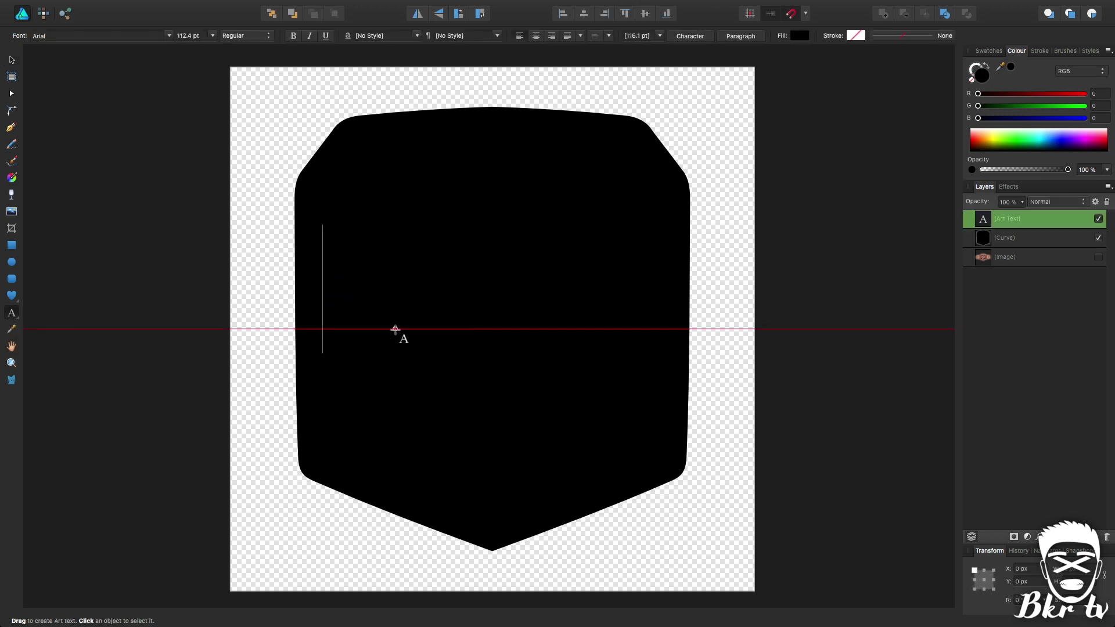
text(CHAMPION)
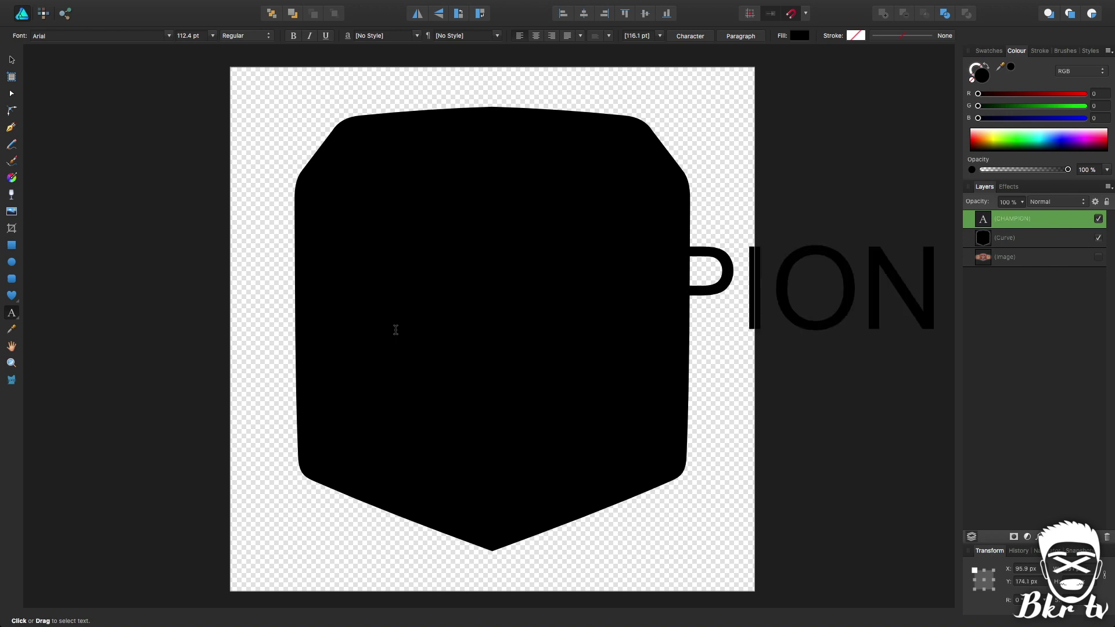
key(Escape)
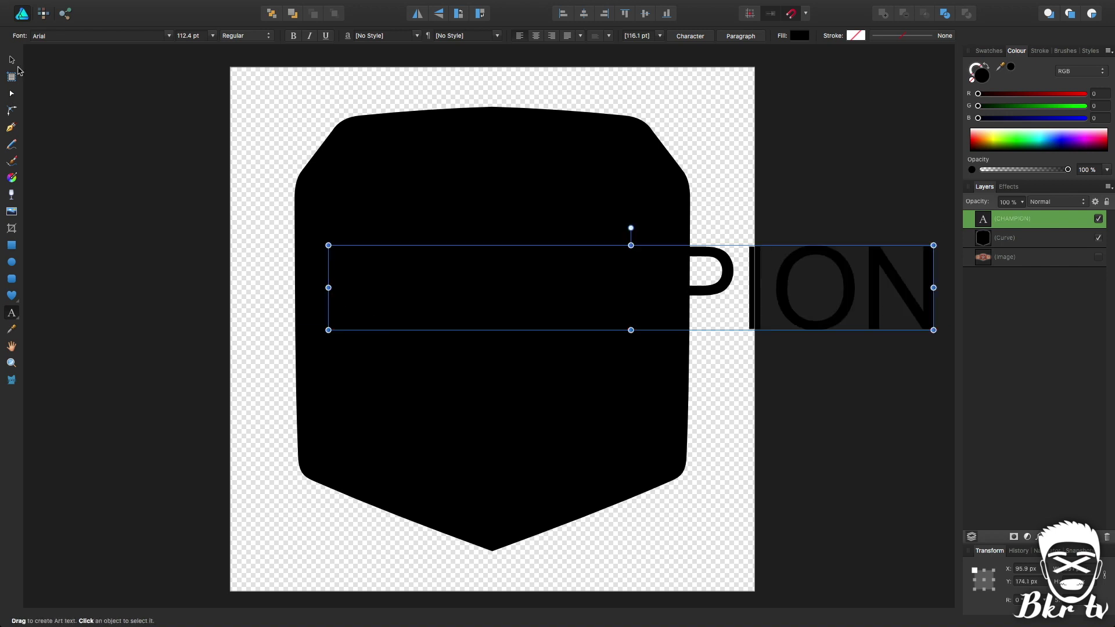
key(v)
drag(744, 265, 515, 398)
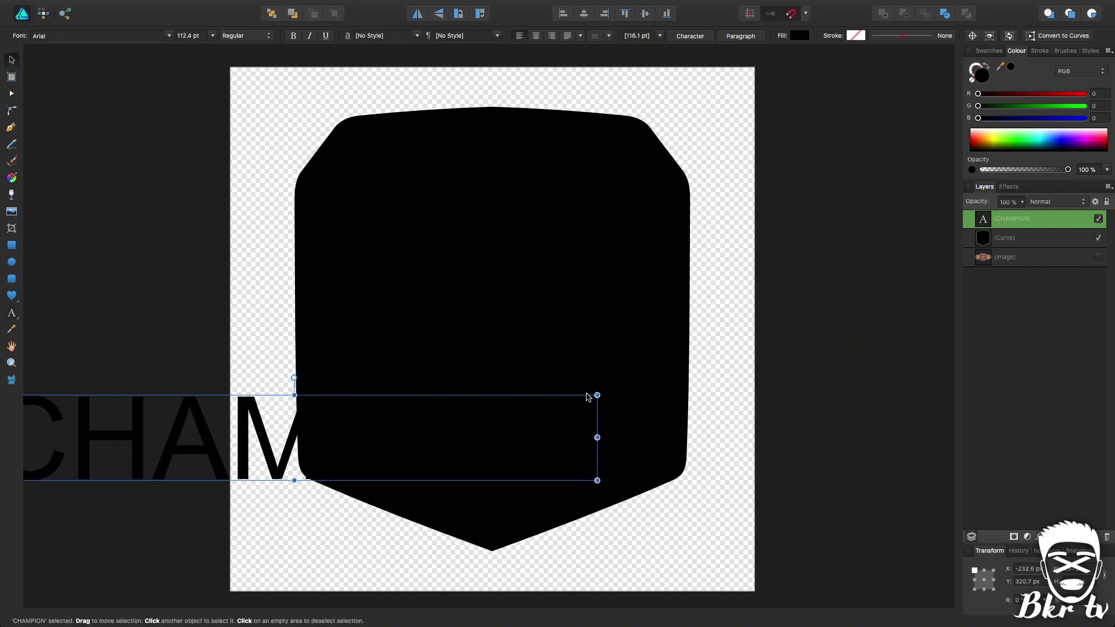
drag(600, 393, 299, 459)
key(super+z)
Shrink CHAMPION to about 40 pt and set its font to United Sans Reg
drag(598, 396, 316, 531)
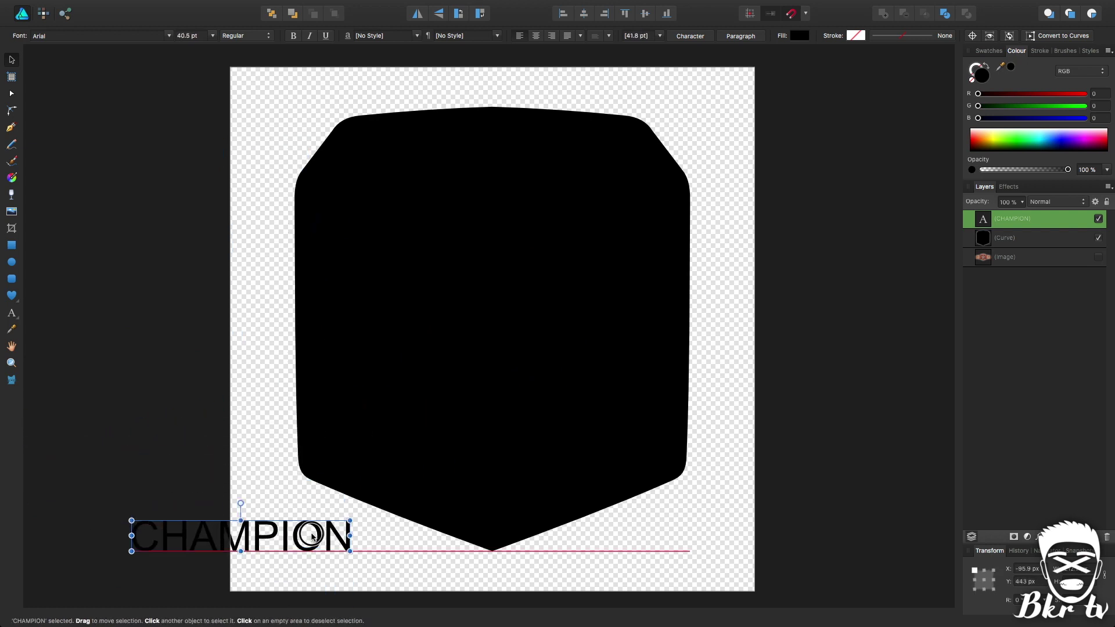
click(172, 37)
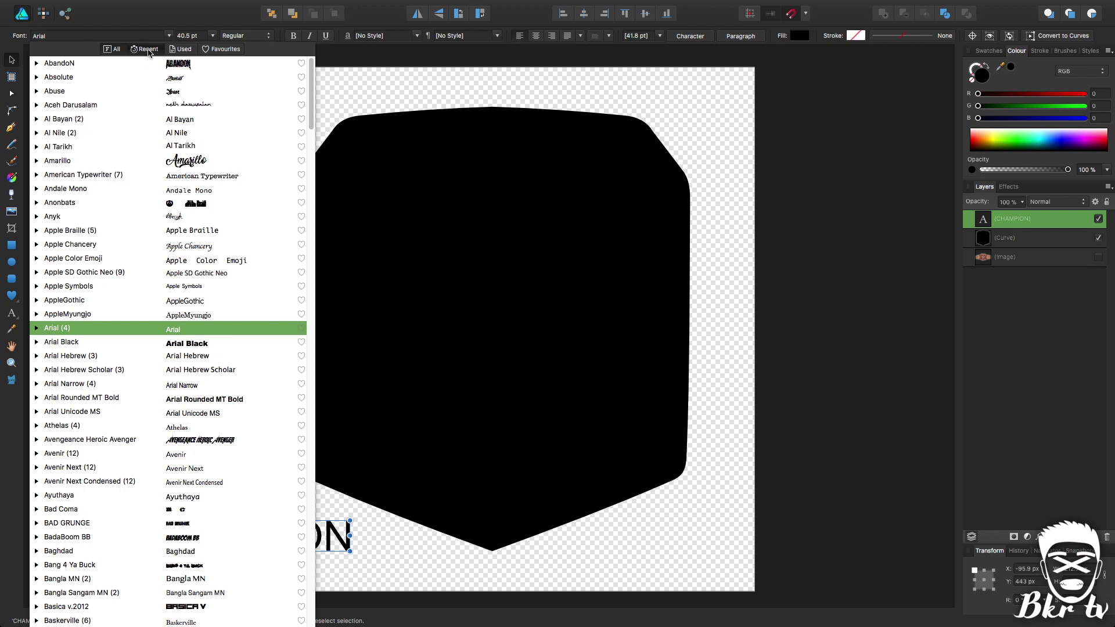
click(149, 52)
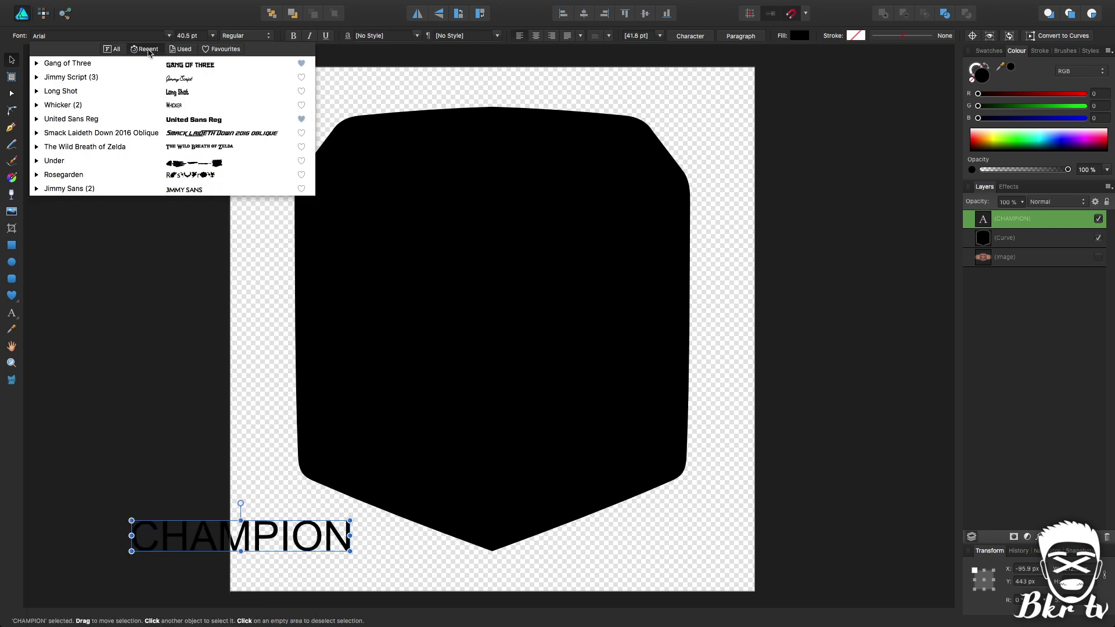
click(195, 121)
Enlarge CHAMPION to about 63 pt and centre it across the shield
drag(356, 523, 468, 485)
drag(374, 533, 563, 329)
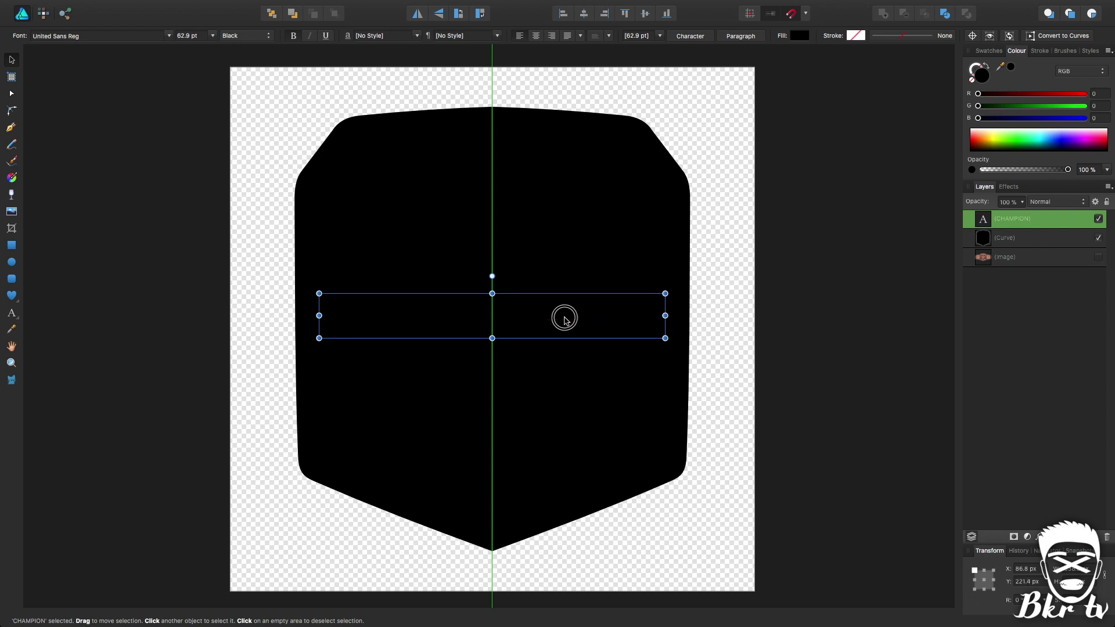
drag(564, 317, 565, 314)
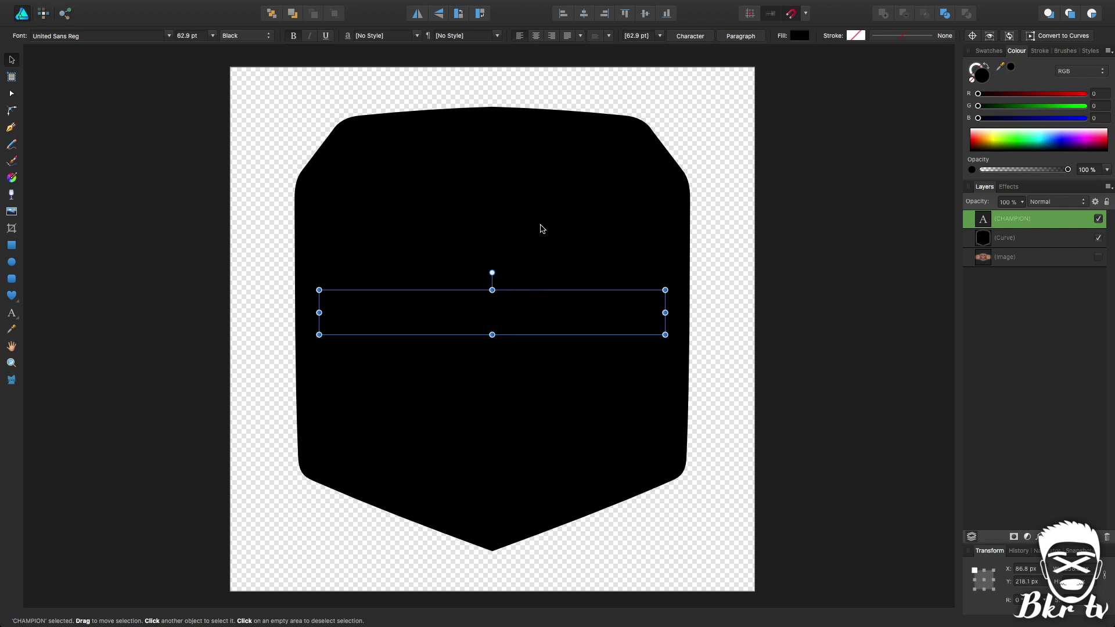
click(1051, 202)
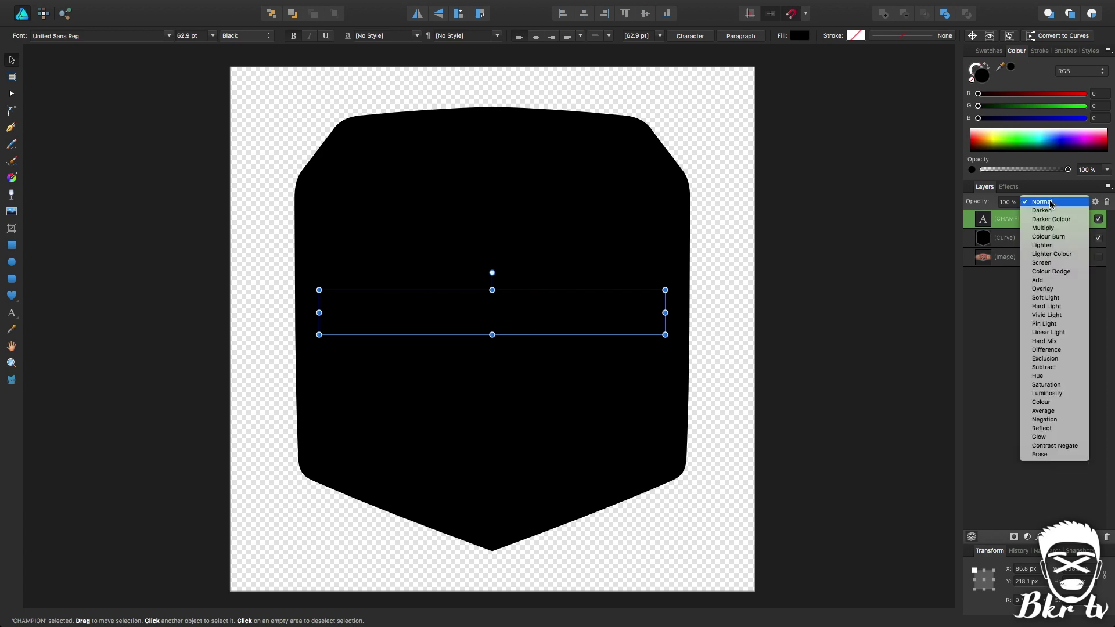
Set CHAMPION's blend mode to Erase so it cuts through the black shield
click(1046, 455)
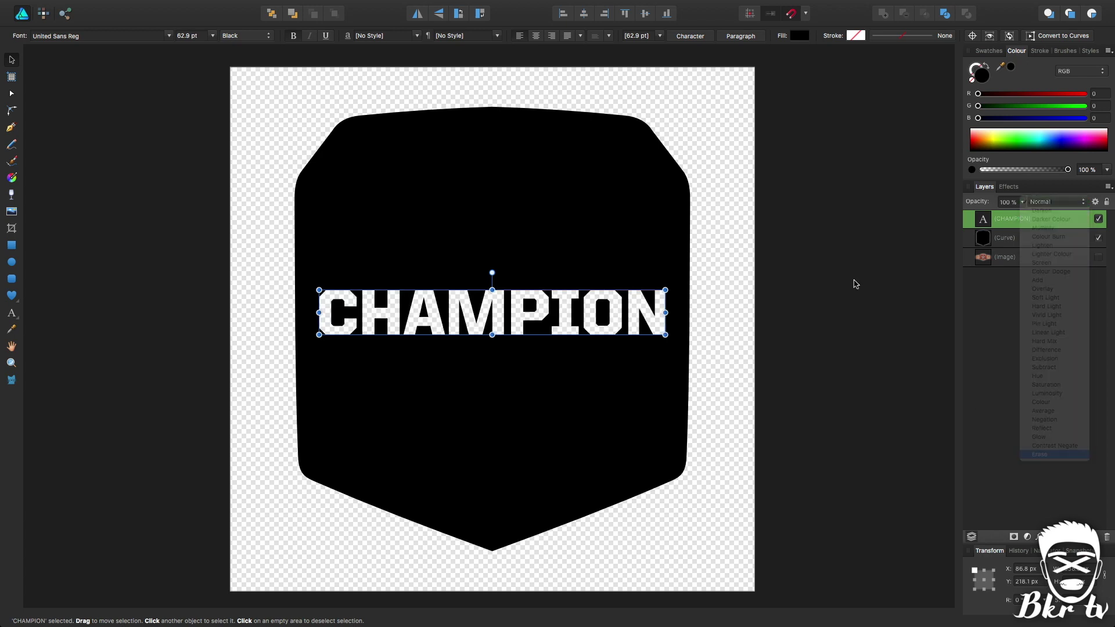
click(838, 220)
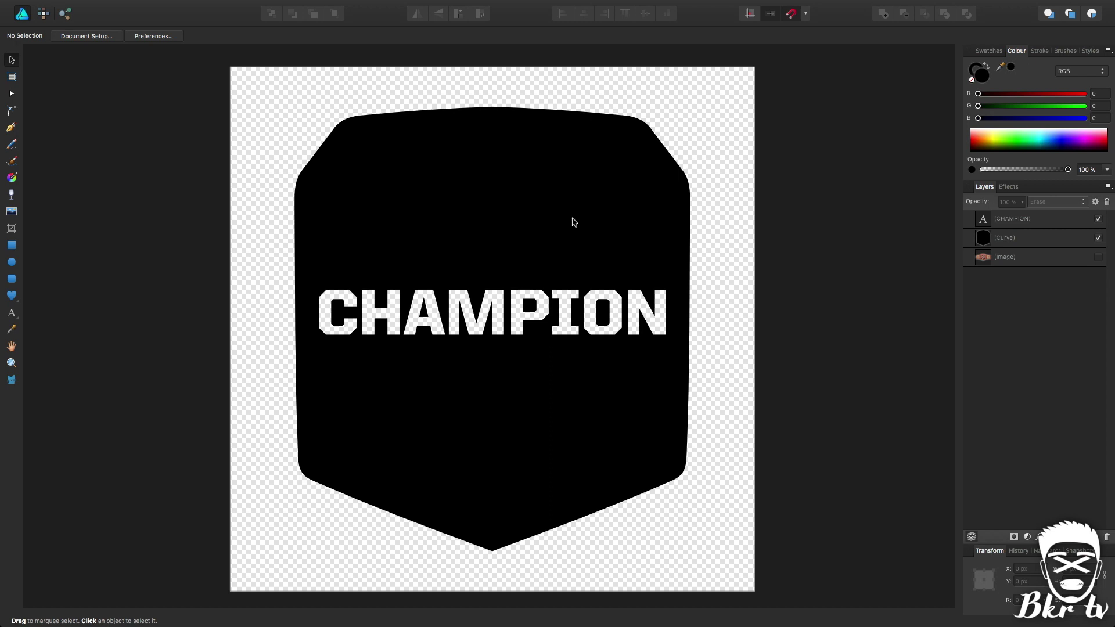
click(1008, 247)
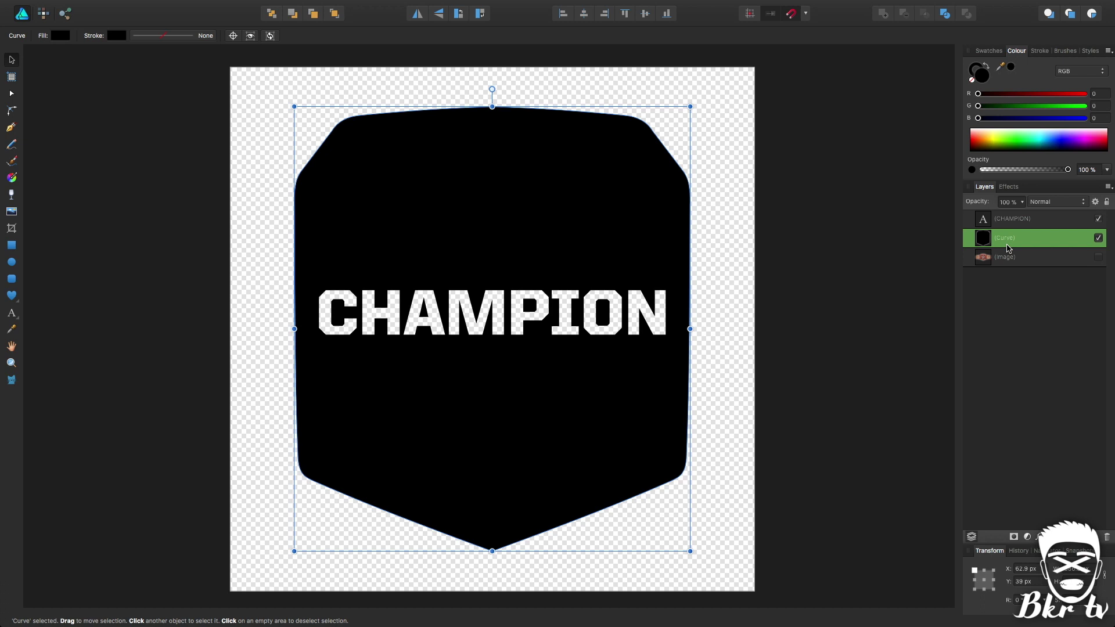
Duplicate the shield twice and give both copies a thick stroke
key(super+j)
key(super+j)
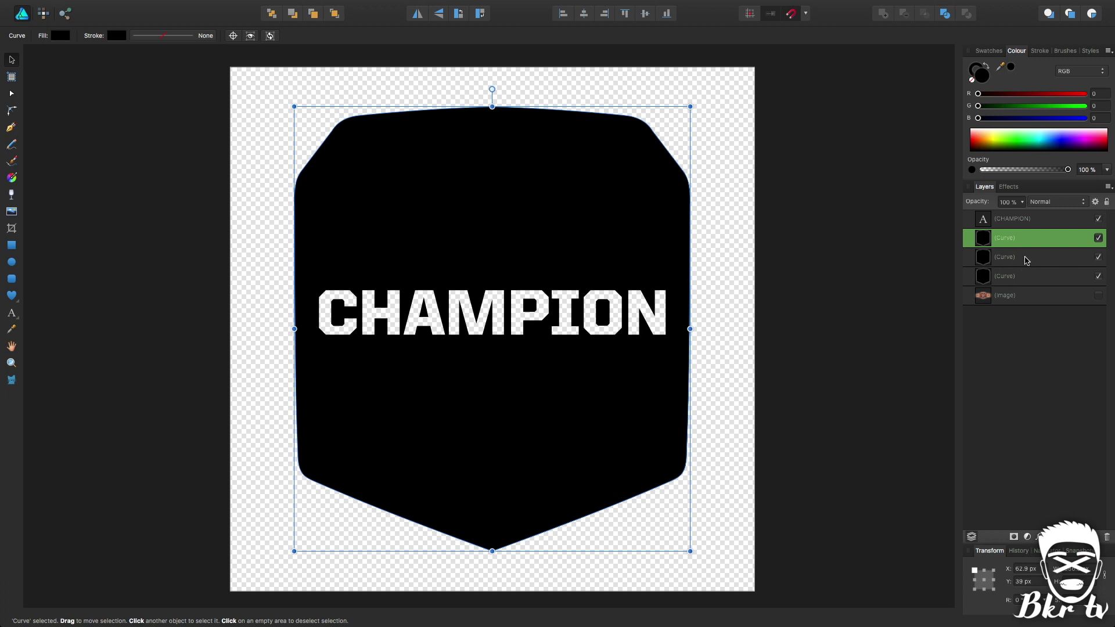
click(1026, 259)
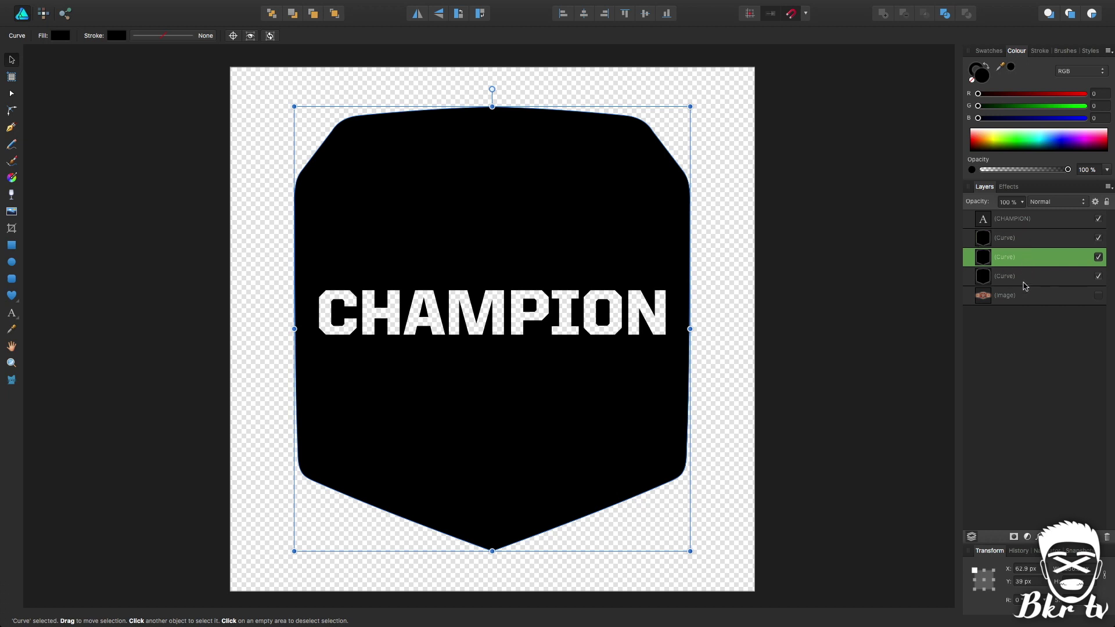
shift+click(1025, 283)
click(1040, 50)
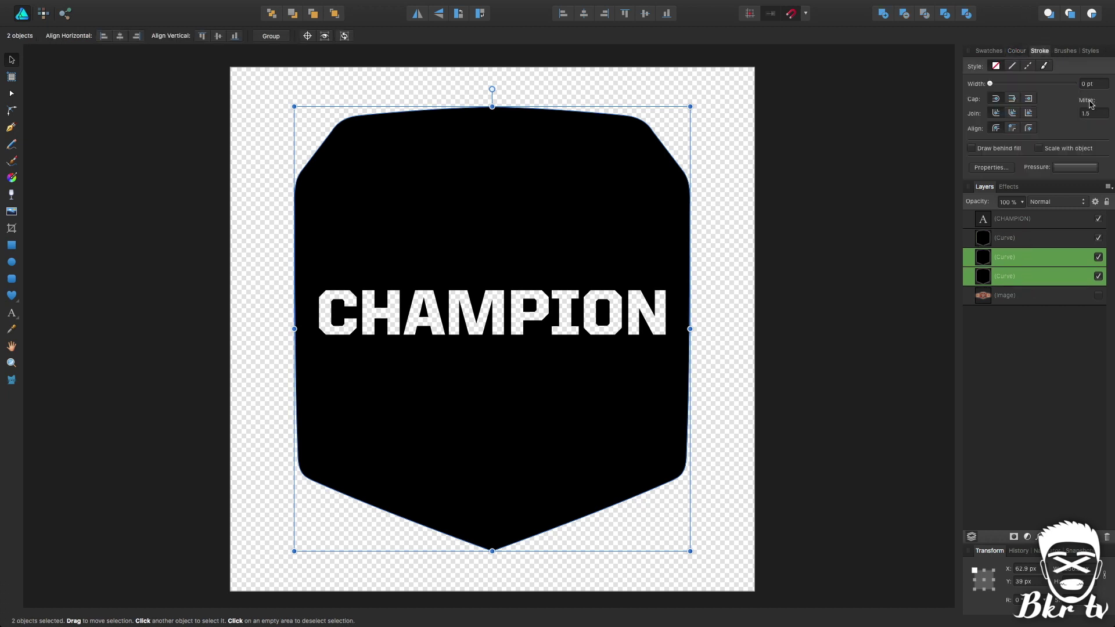
click(1020, 51)
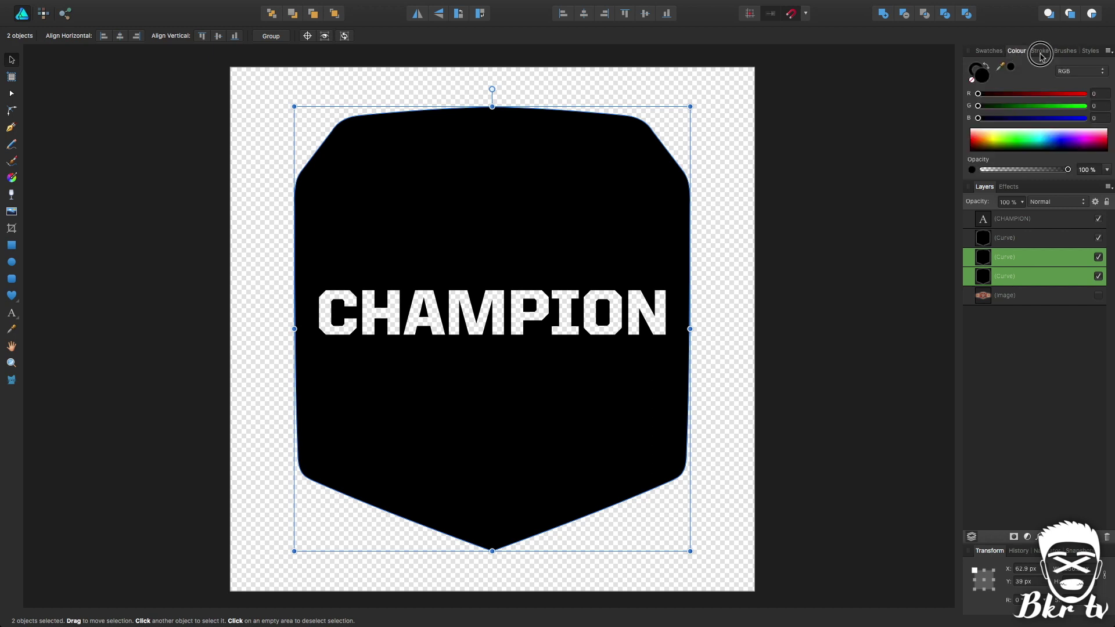
click(1038, 51)
scroll(1090, 85, up, 8)
scroll(1091, 86, up, 20)
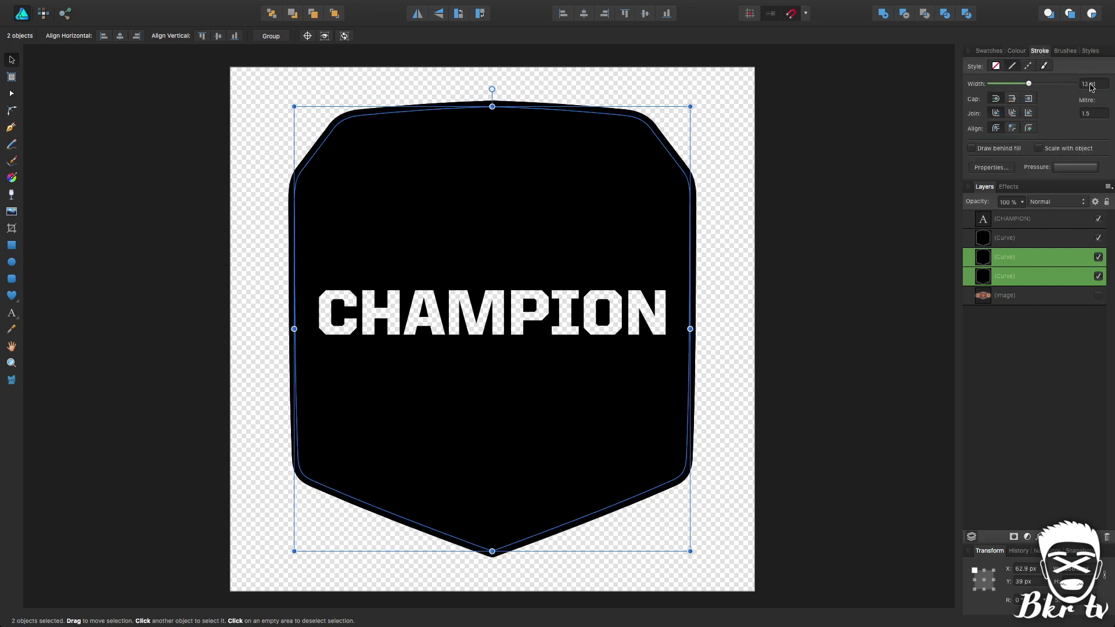
scroll(1094, 87, up, 5)
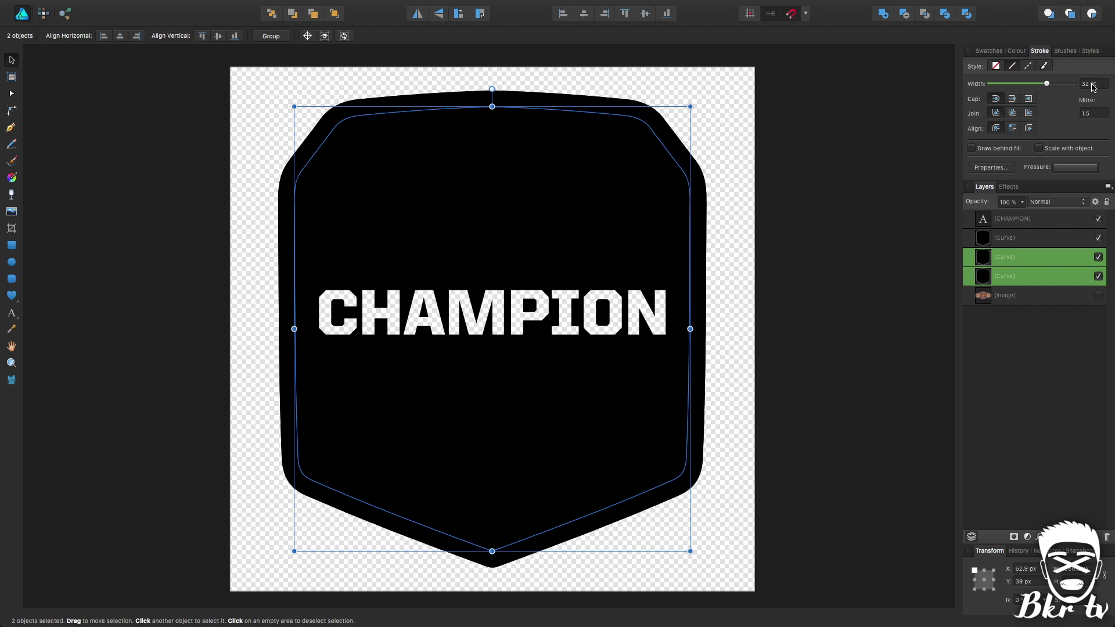
scroll(1094, 87, down, 4)
Set the upper copy to a 15 pt stroke with Erase blend, leaving a thin gap ring
click(1046, 263)
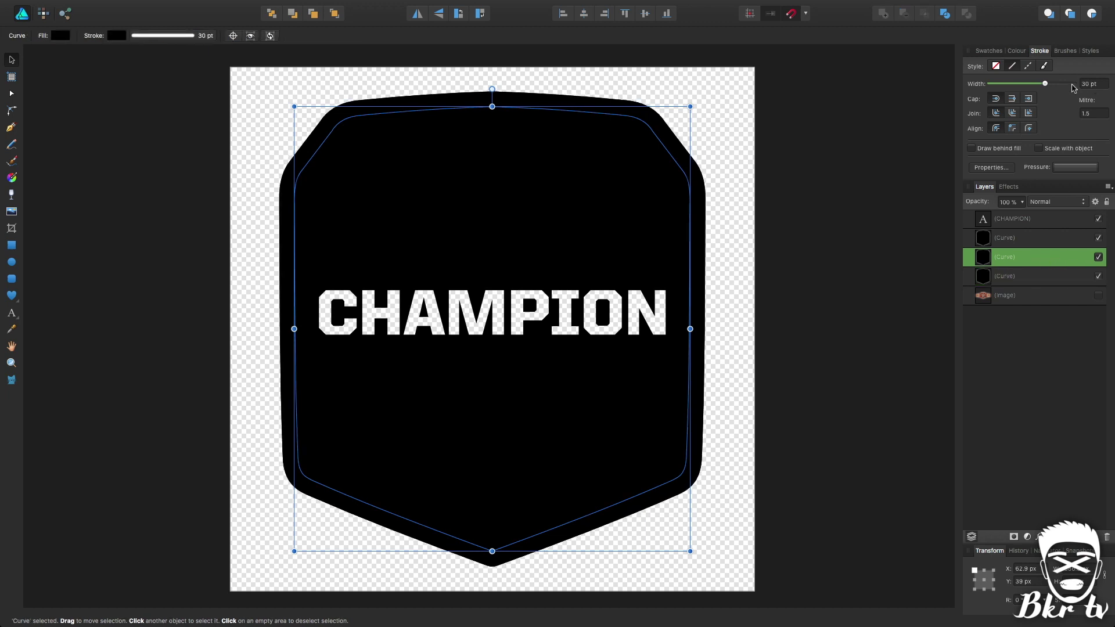
scroll(1098, 88, down, 4)
click(1046, 202)
click(1063, 461)
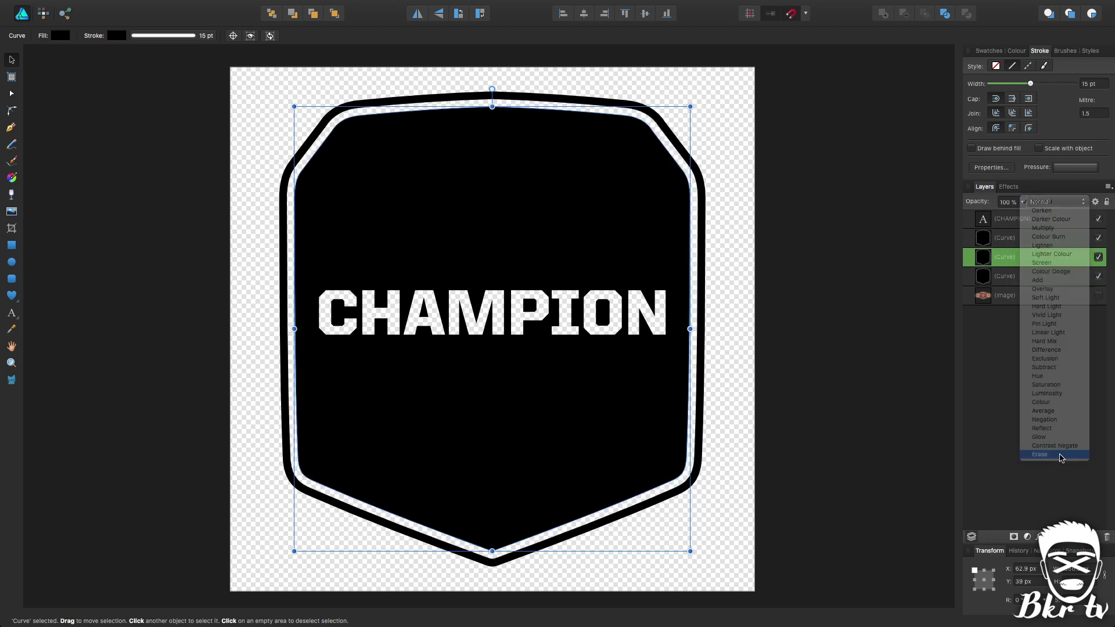
click(886, 349)
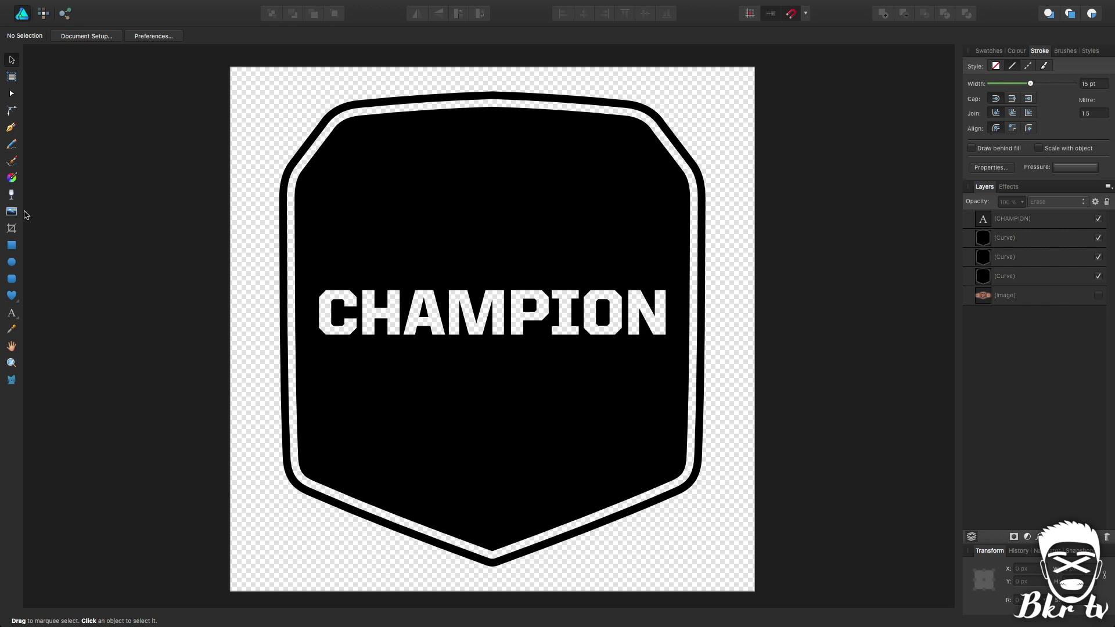
Draw a closed triangle with the Pen tool on the shield's lower-left area
click(11, 127)
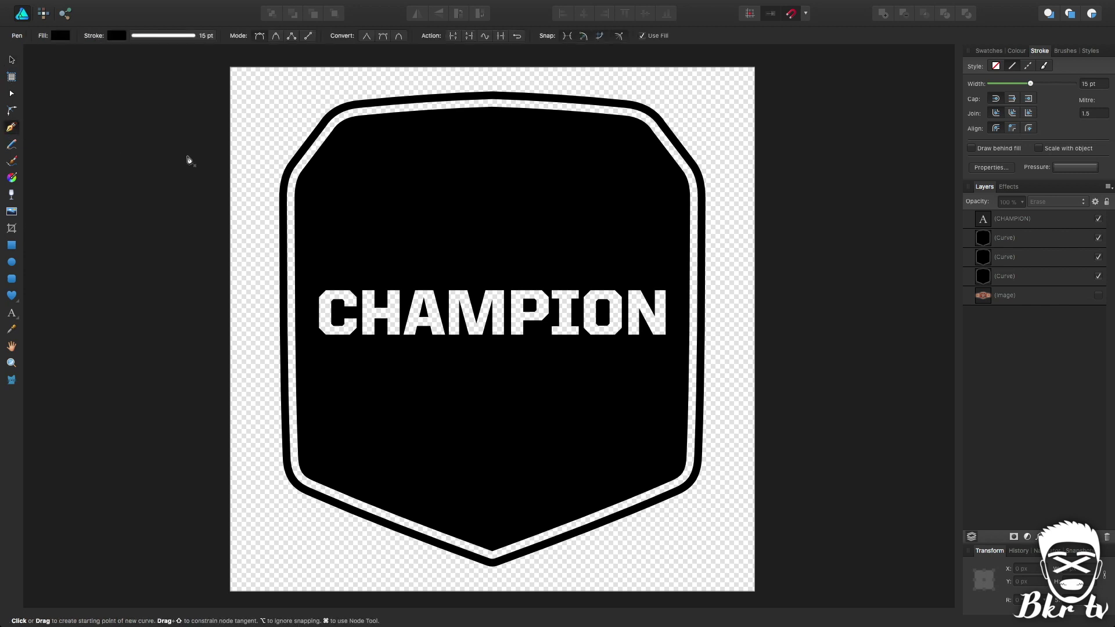
click(308, 341)
click(319, 466)
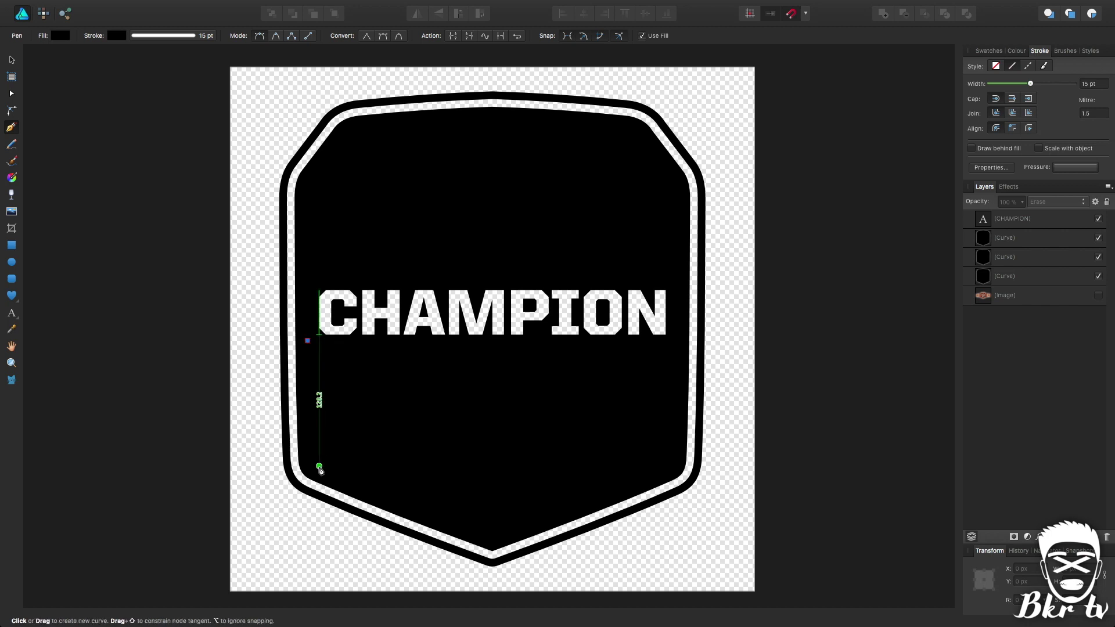
click(478, 534)
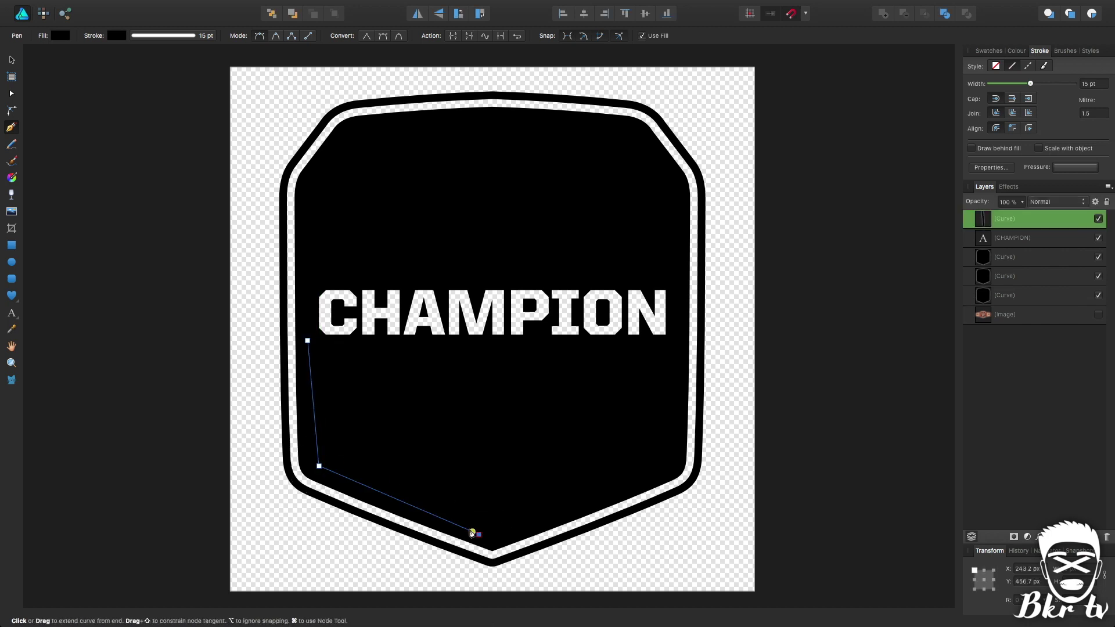
click(380, 430)
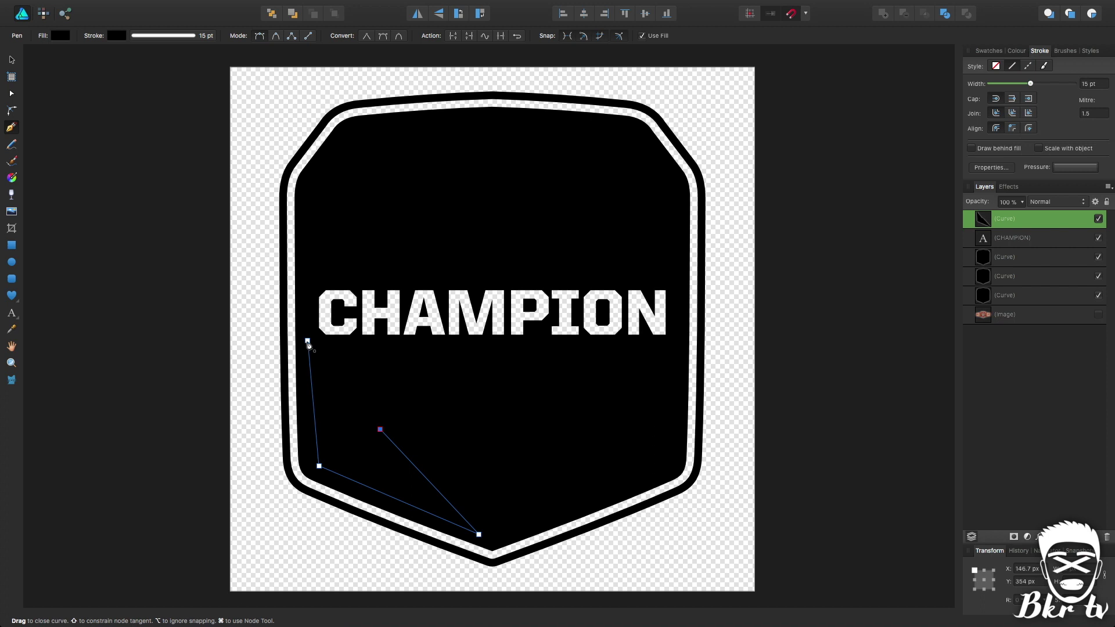
click(308, 341)
Set the triangle's blend mode to Erase and its stroke to None
click(12, 93)
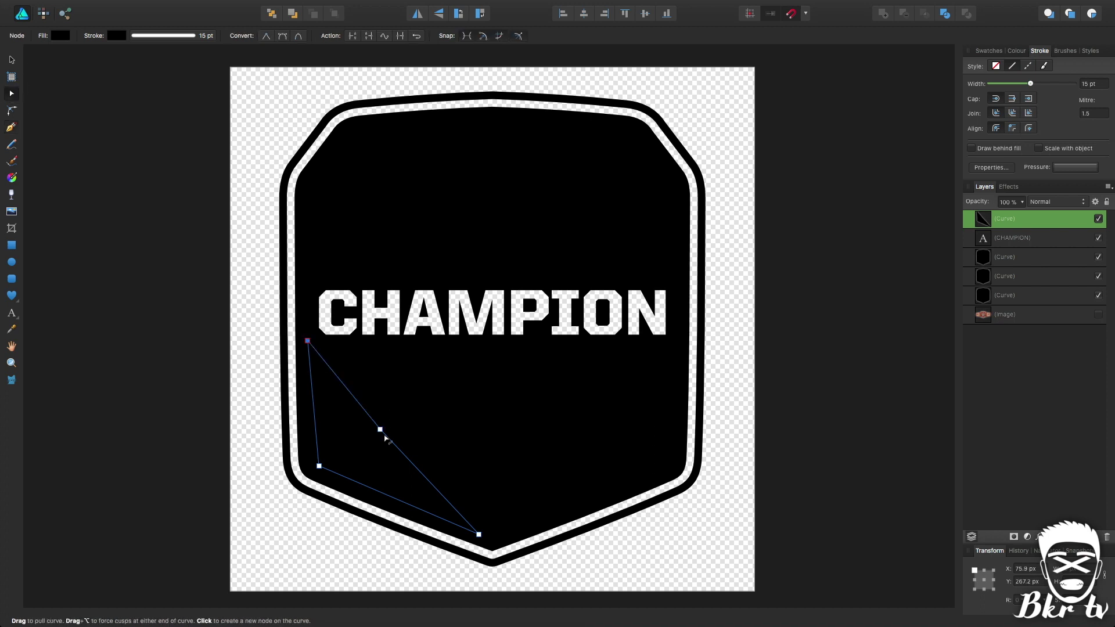
click(1040, 201)
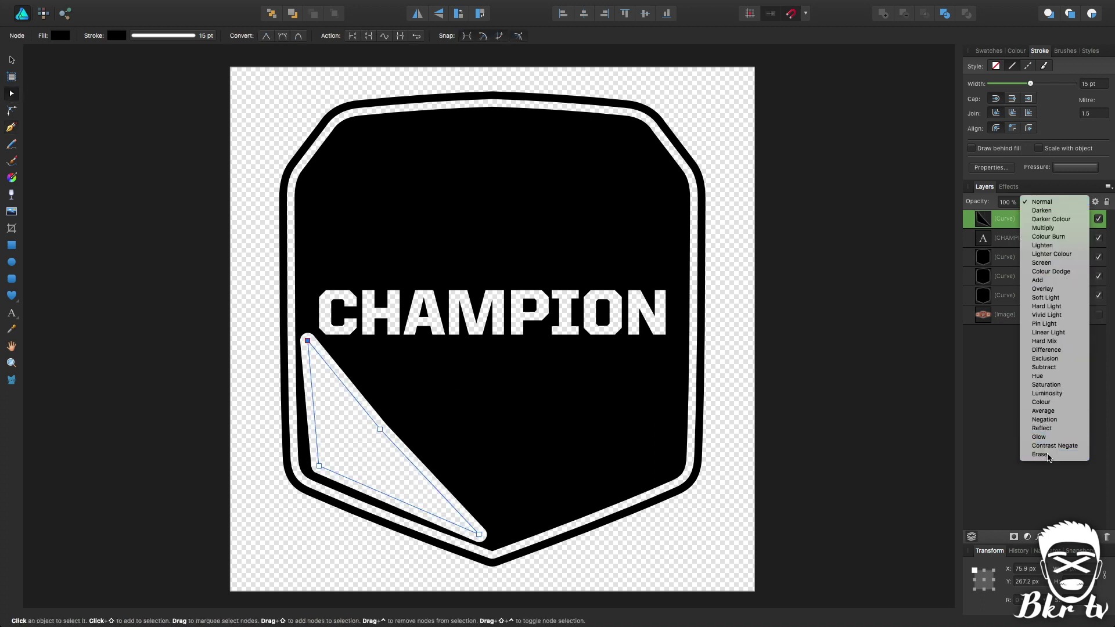
click(1046, 453)
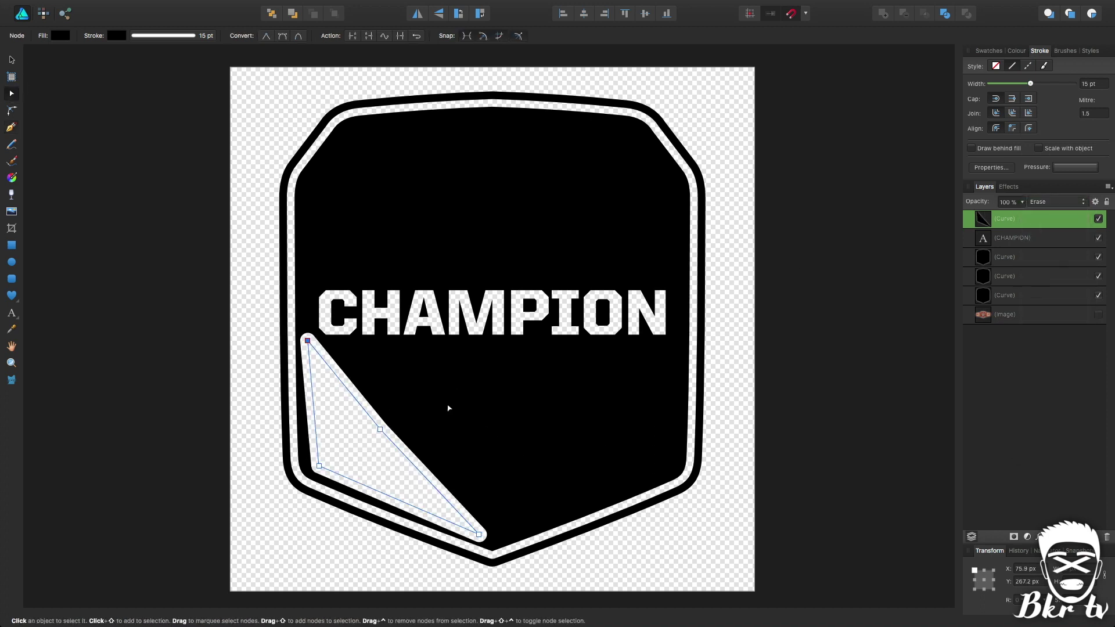
click(997, 67)
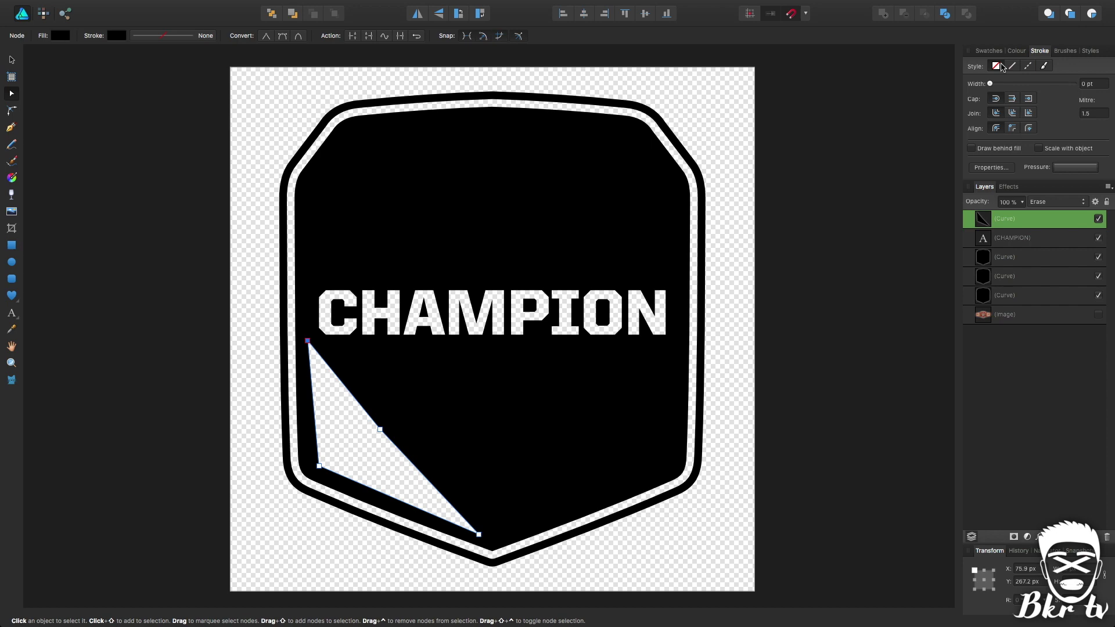
Bend the triangle cutout's sides into a curved sliver along the shield's lower-left edge
drag(312, 415, 304, 405)
drag(360, 485, 364, 495)
drag(381, 430, 346, 451)
drag(325, 403, 321, 427)
drag(380, 475, 374, 470)
click(216, 398)
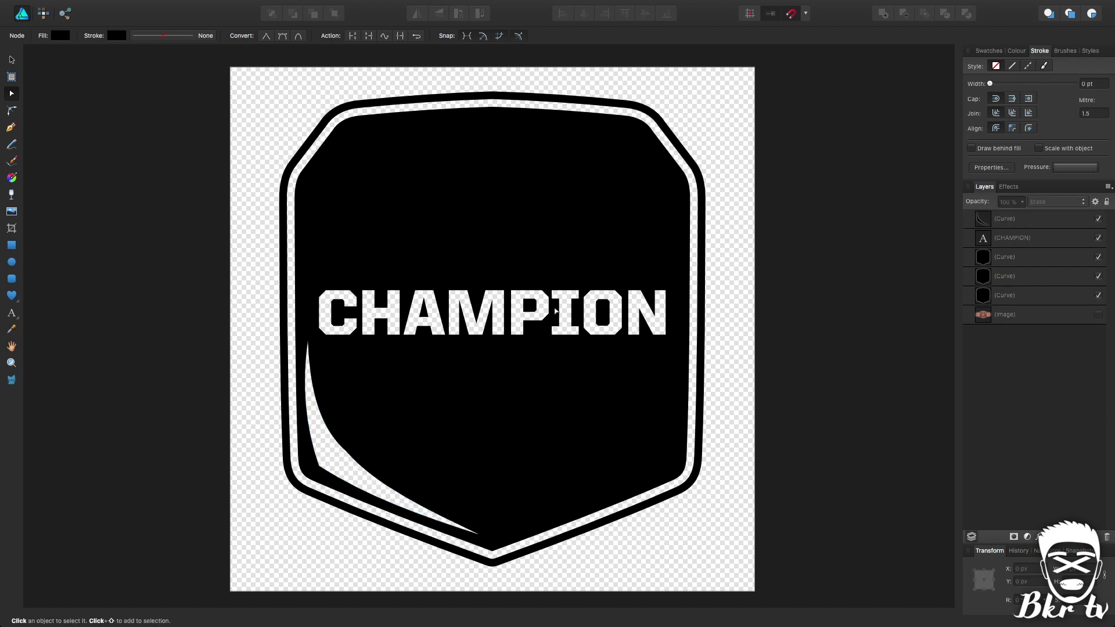
Duplicate the sliver, flip it horizontally and place it on the shield's right side
click(1050, 218)
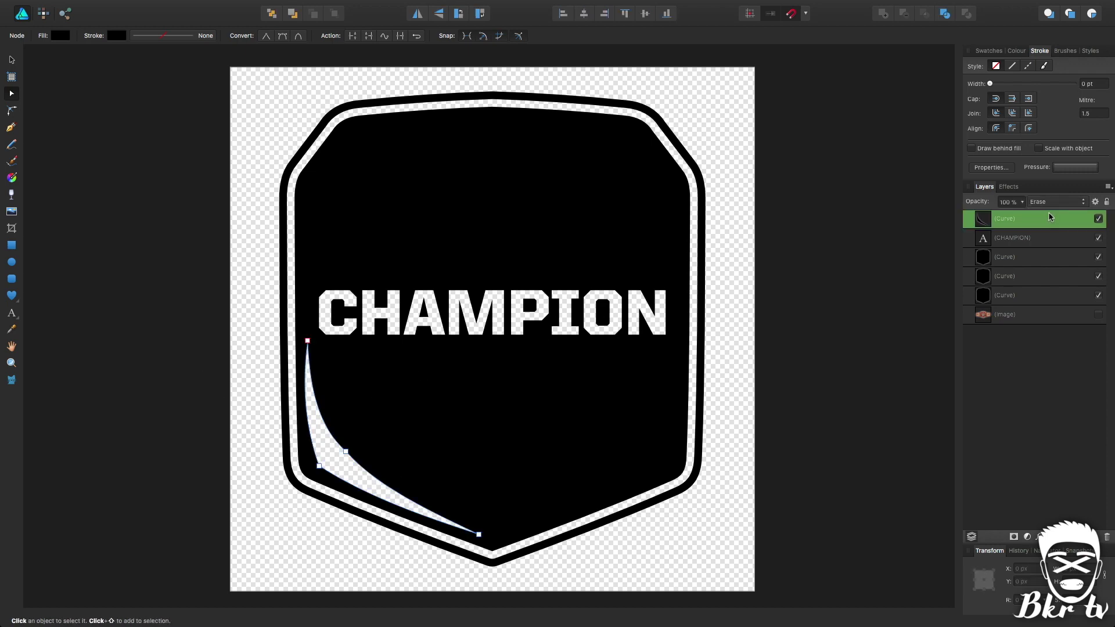
key(ctrl+j)
click(417, 13)
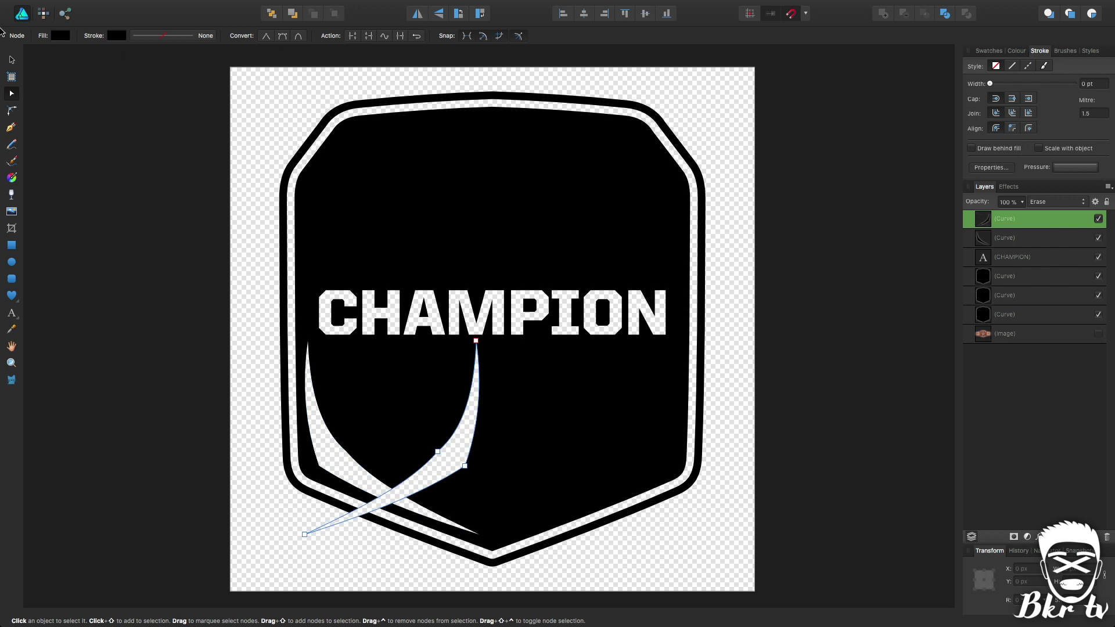
click(12, 59)
drag(436, 437, 633, 441)
shift+click(455, 415)
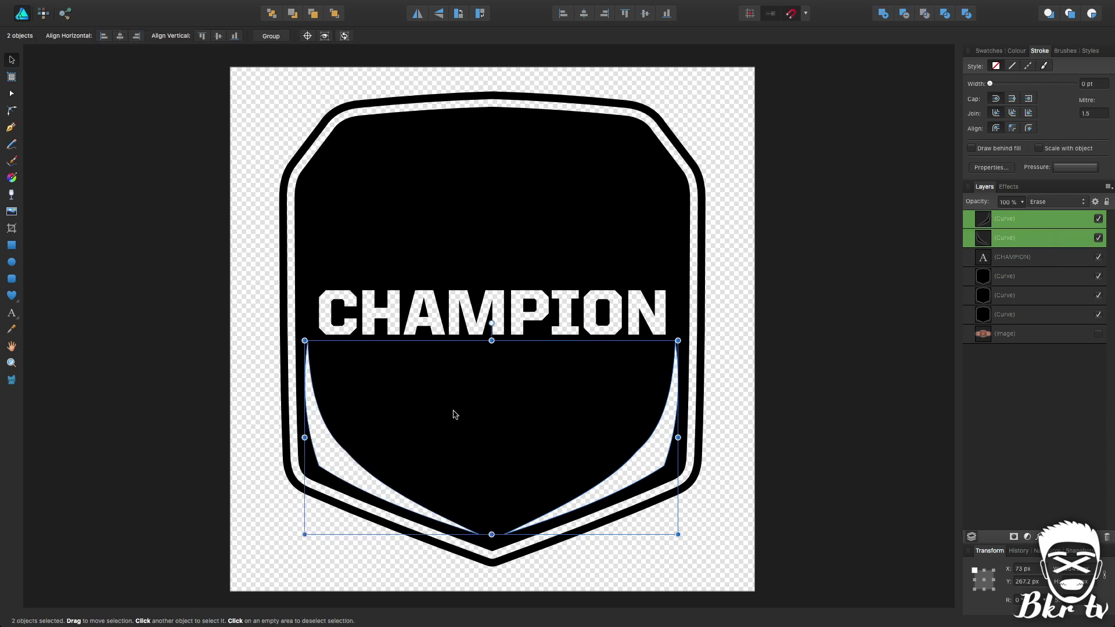
drag(455, 414, 463, 430)
click(833, 408)
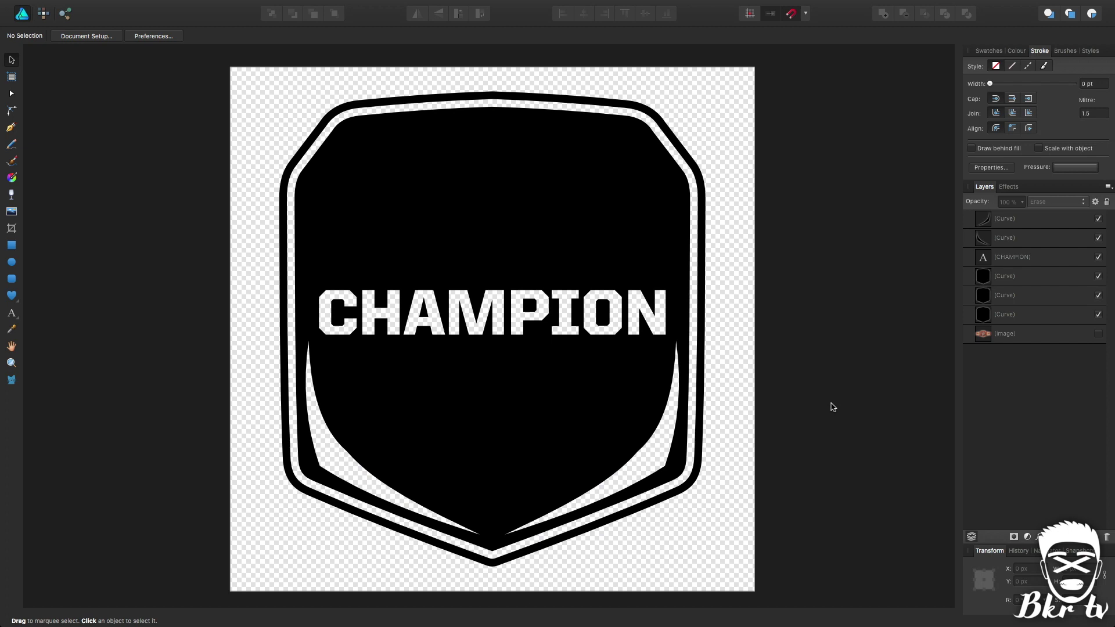
Stretch both slivers taller together
click(1036, 219)
shift+click(1036, 237)
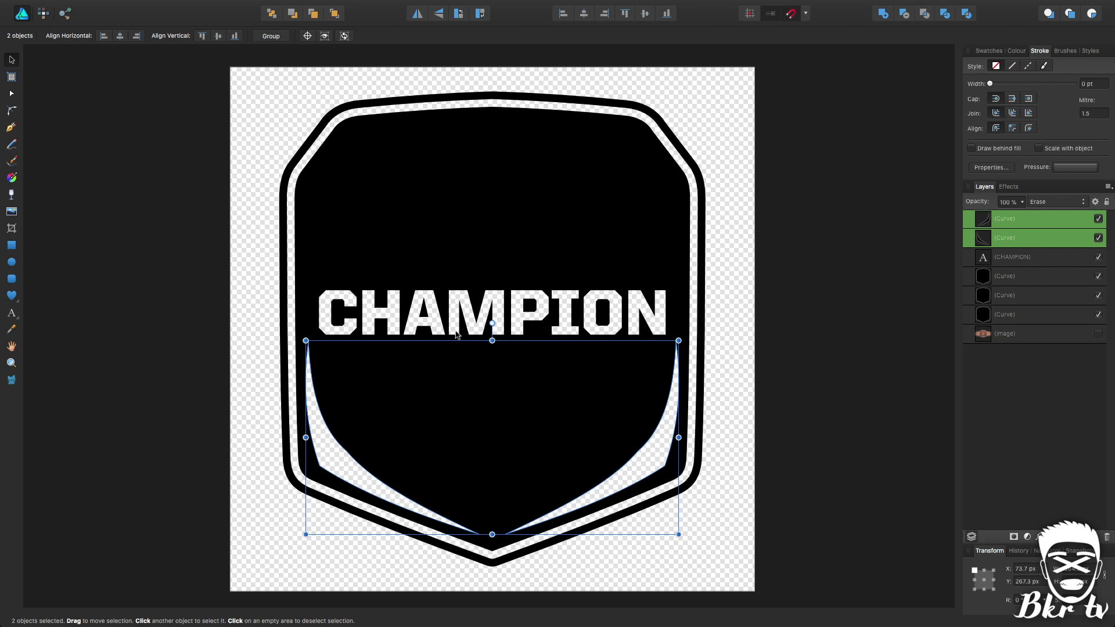
drag(492, 329, 492, 329)
click(836, 322)
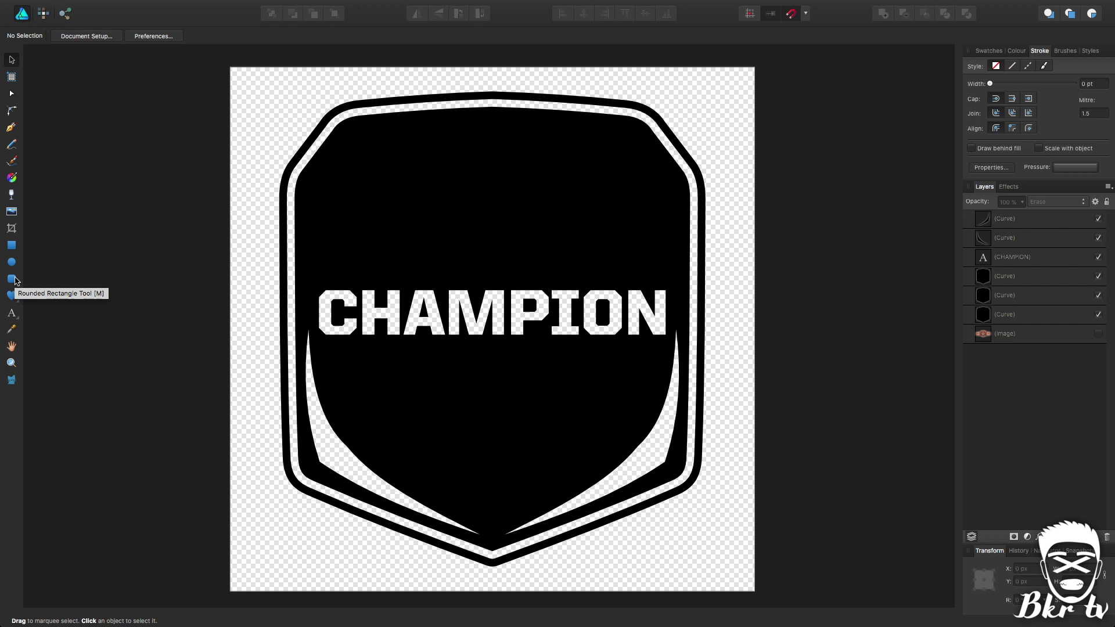
Draw a large ellipse over the shield's centre and shift it up to centre it
click(11, 262)
drag(381, 209, 621, 494)
click(11, 60)
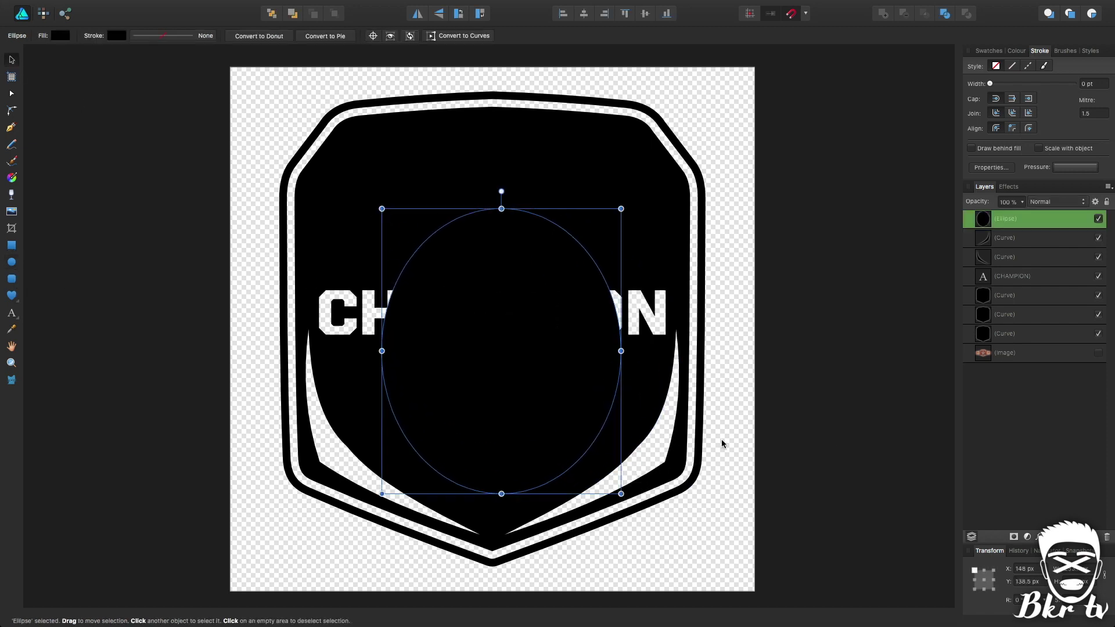
drag(587, 377, 578, 358)
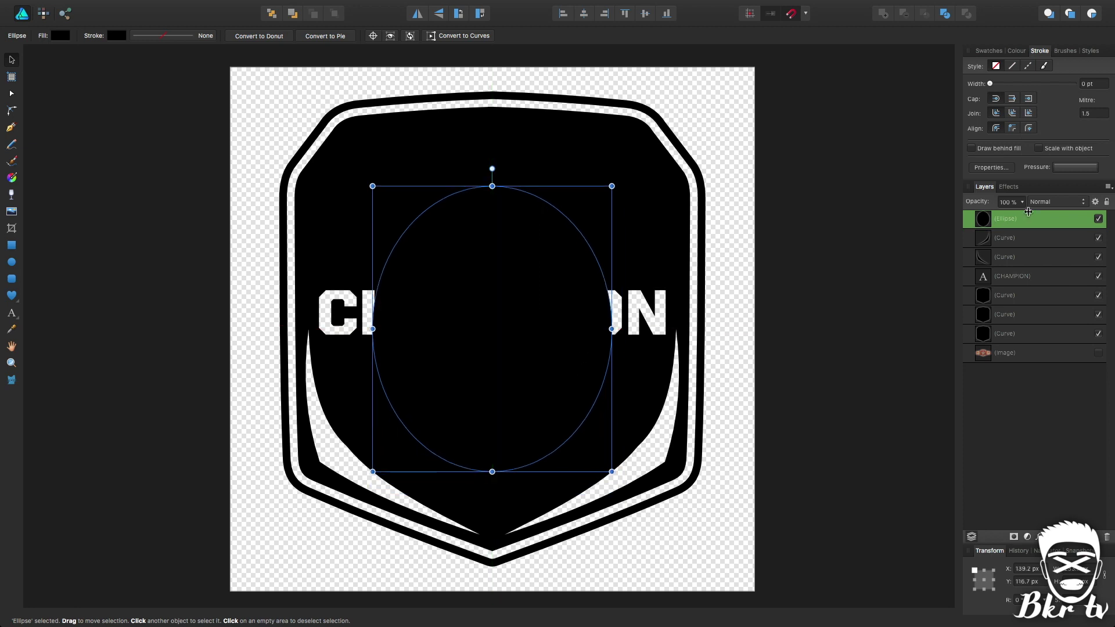
Set the ellipse to Erase blend mode and place its layer below the CHAMPION text
click(1048, 202)
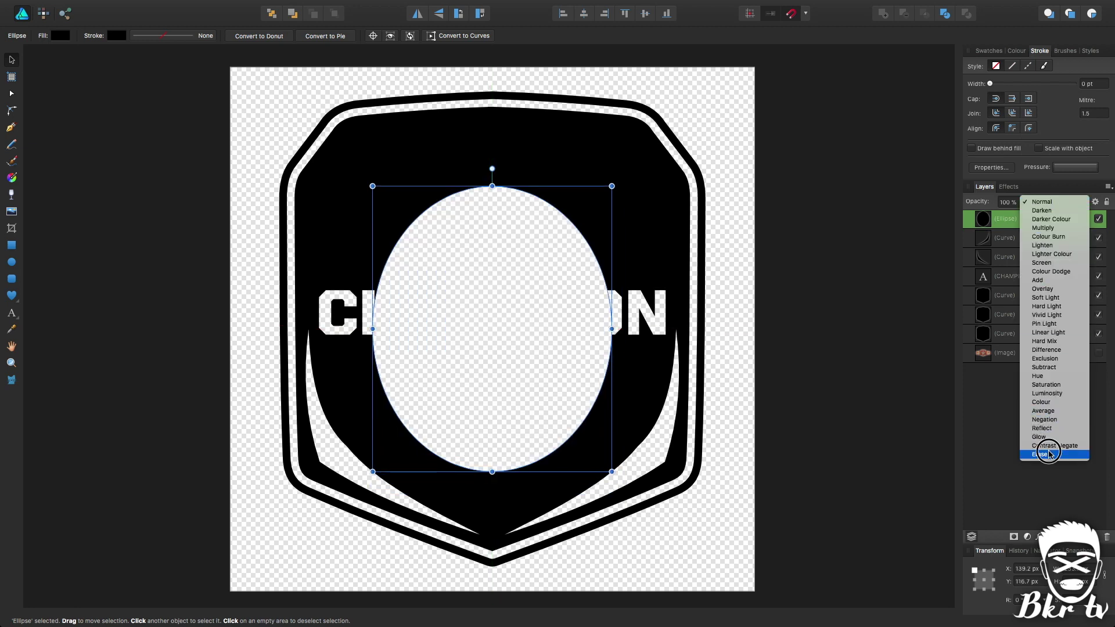
click(1049, 454)
drag(1023, 224, 957, 288)
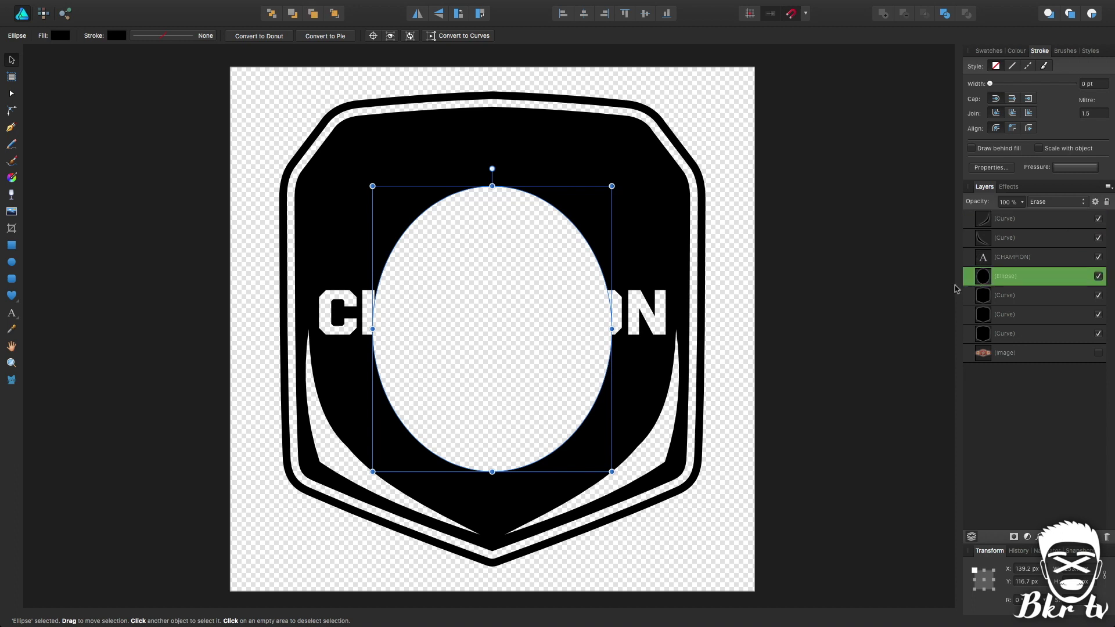
click(895, 301)
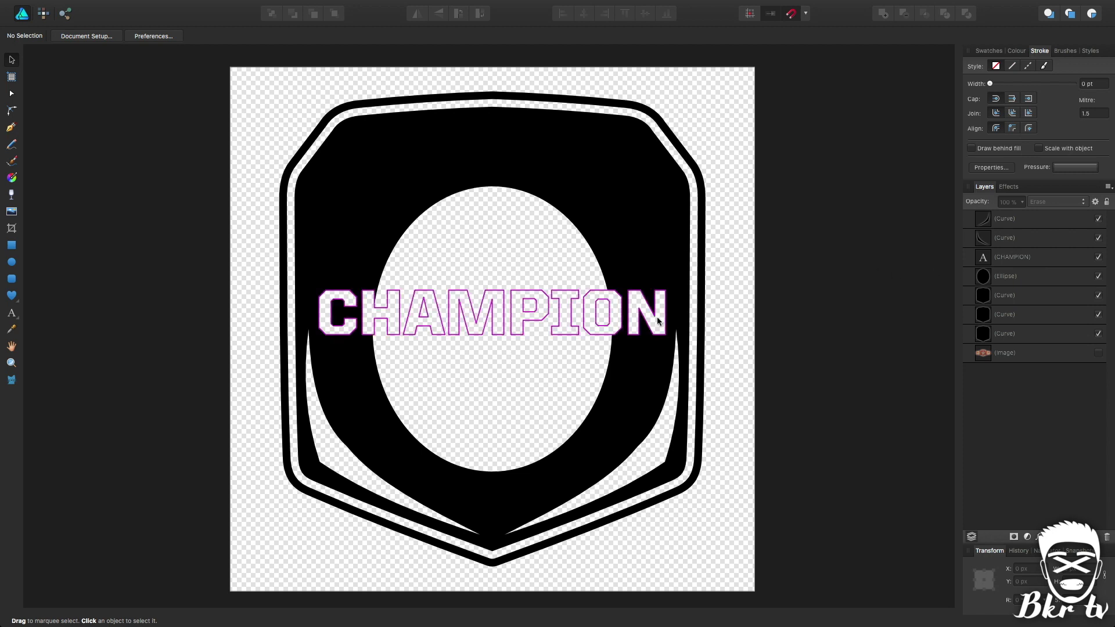
Duplicate CHAMPION and give the lower copy Normal blending with a 10 pt black stroke
click(1057, 257)
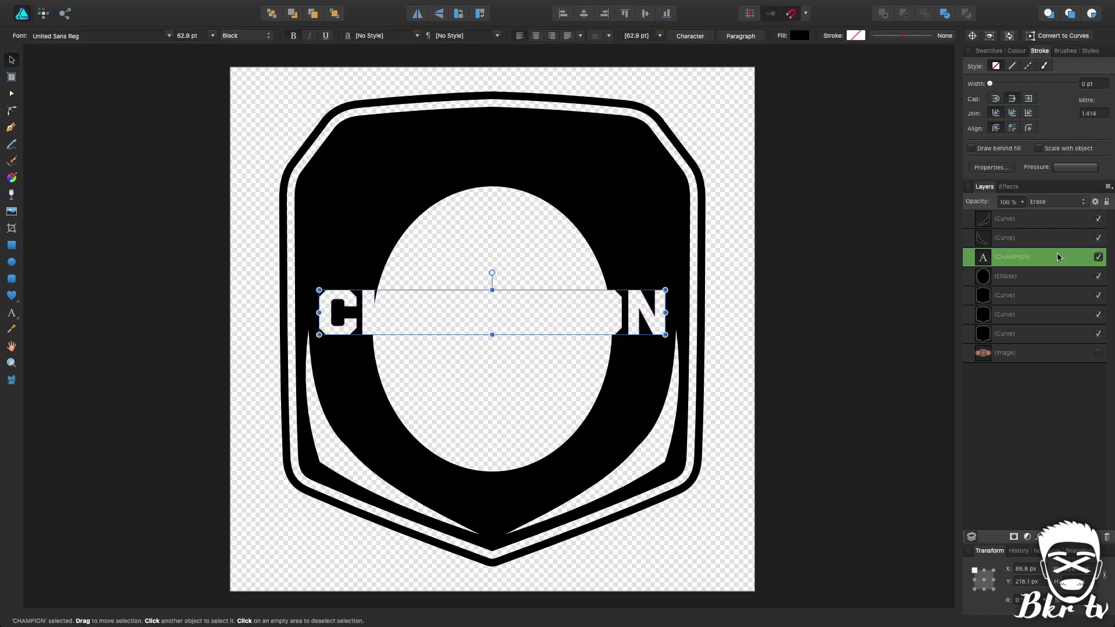
key(super+j)
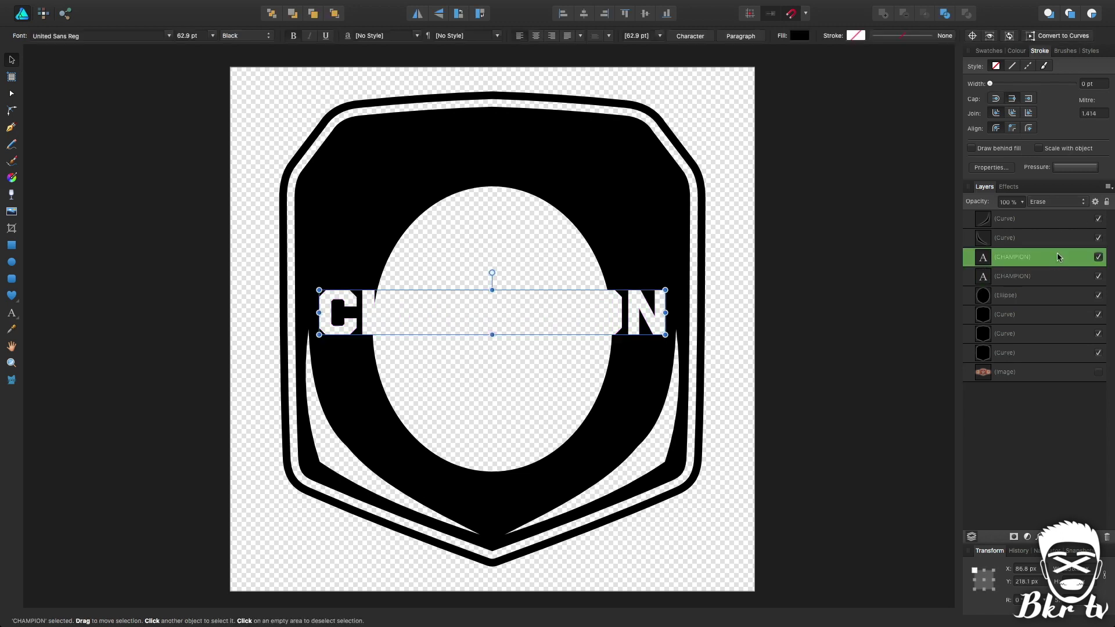
click(1036, 280)
click(1054, 202)
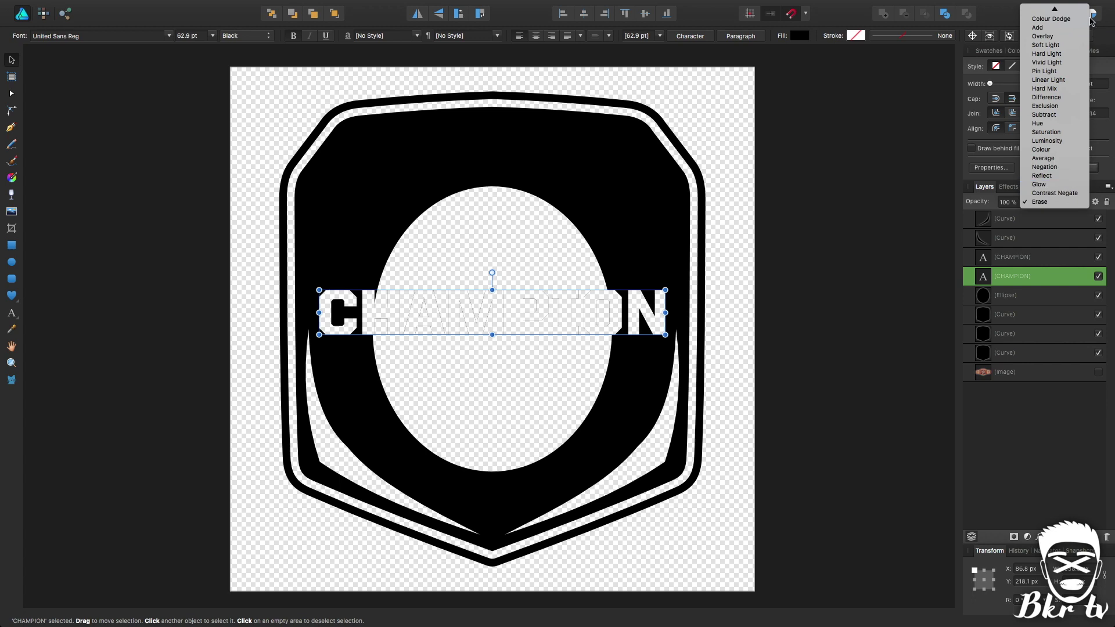
click(1072, 16)
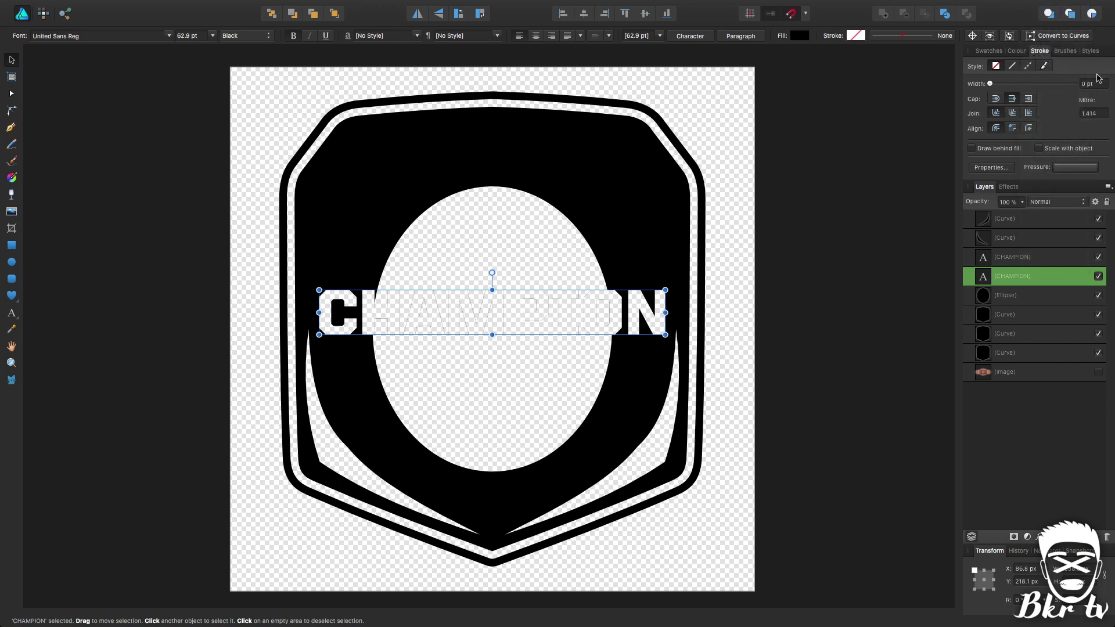
drag(1098, 81, 1100, 94)
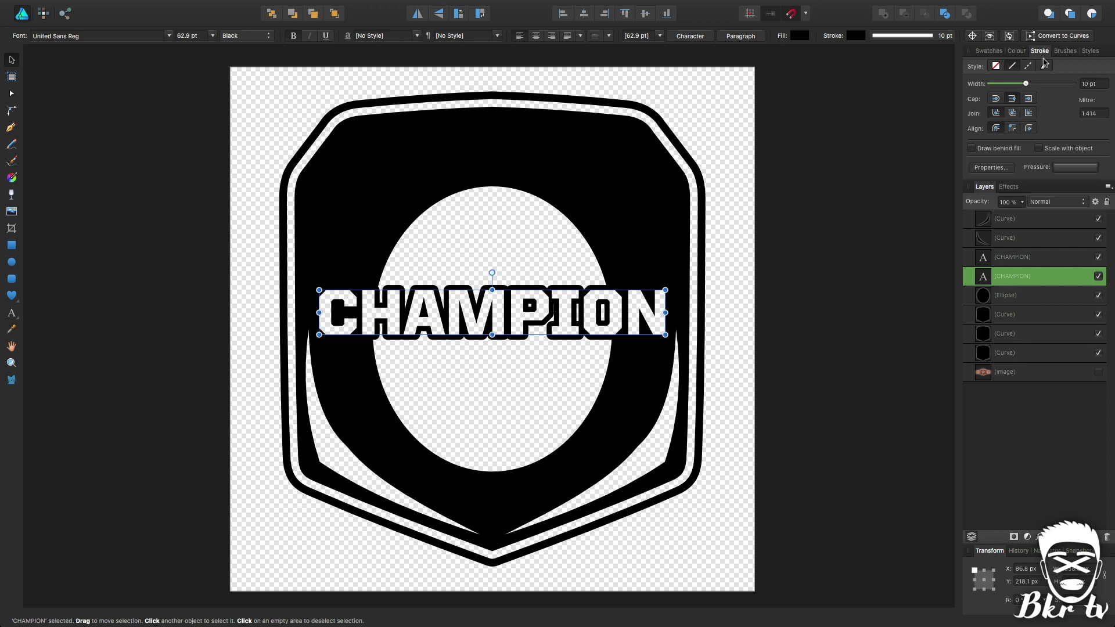
click(797, 158)
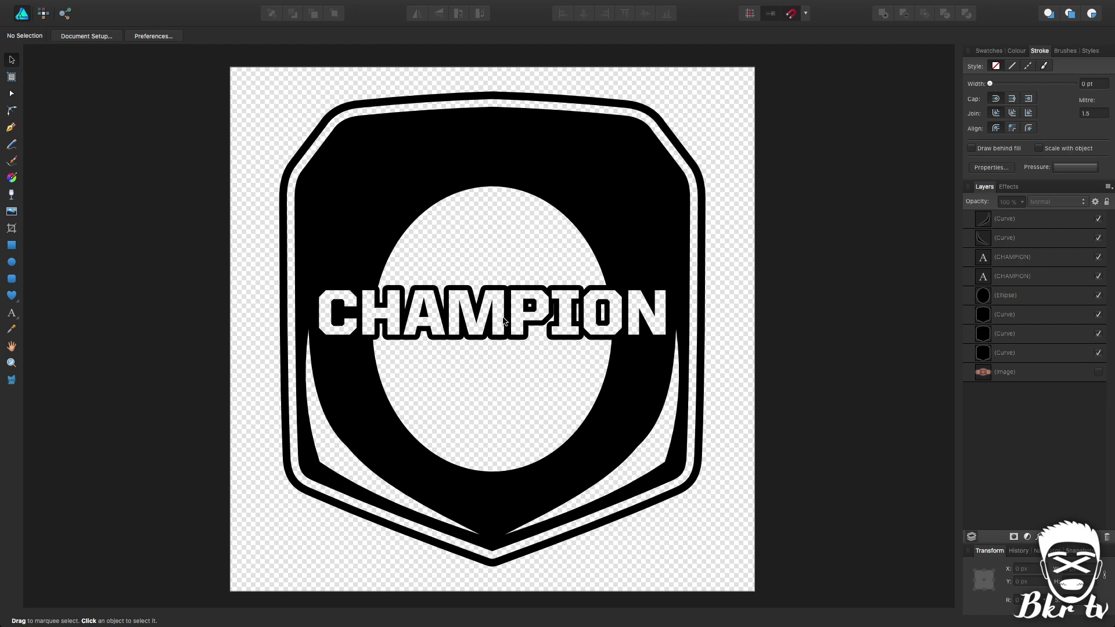
Move the oval Erase hole slightly higher on the shield
click(1021, 298)
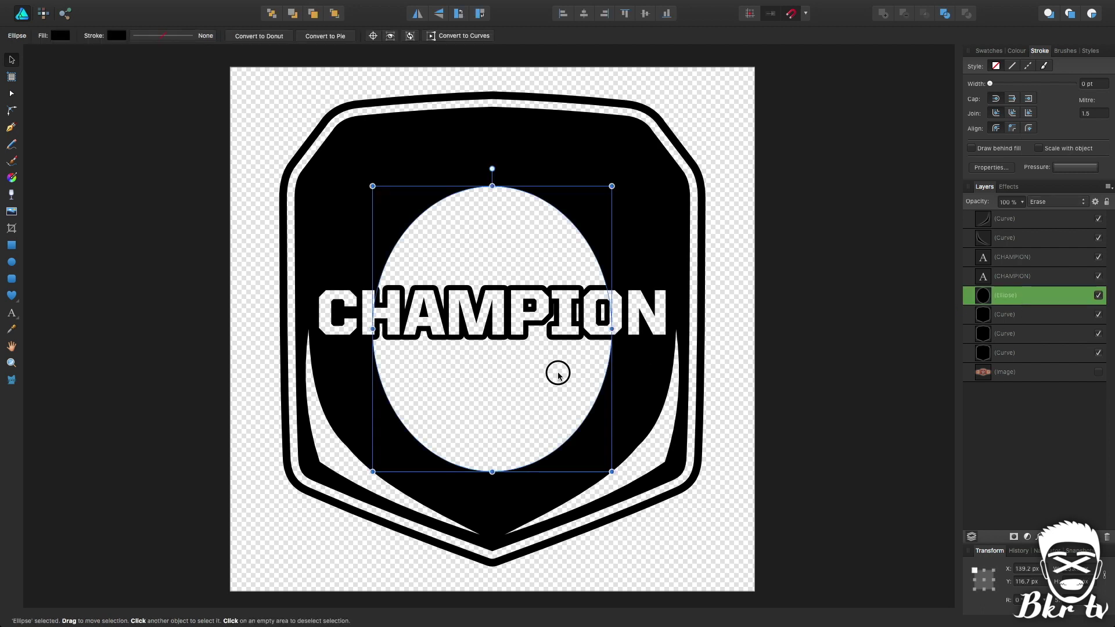
drag(558, 373, 557, 357)
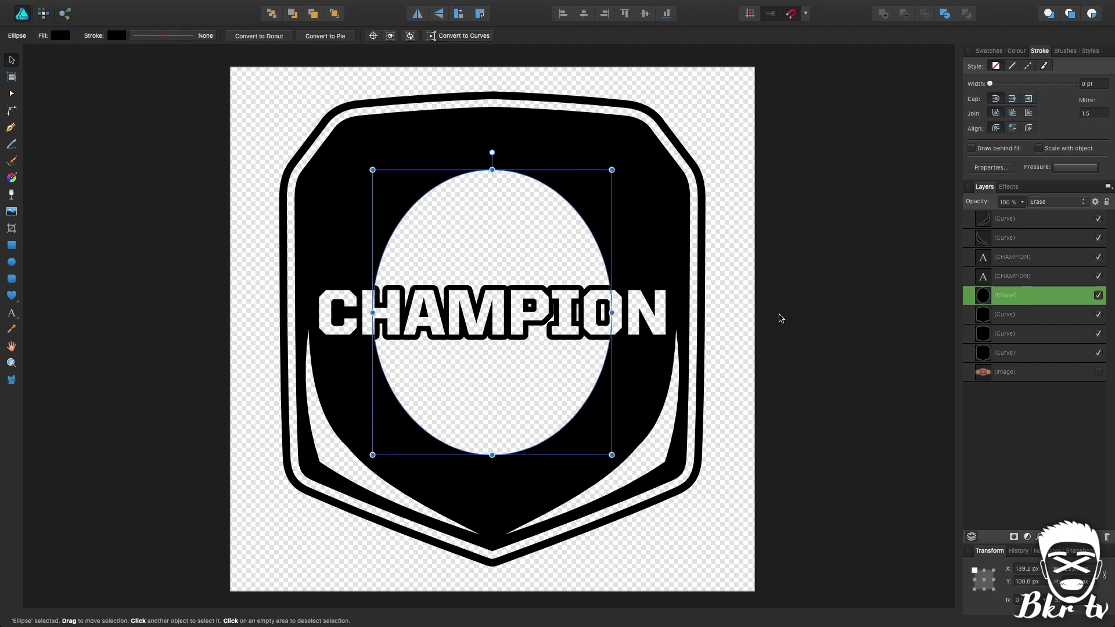
click(810, 313)
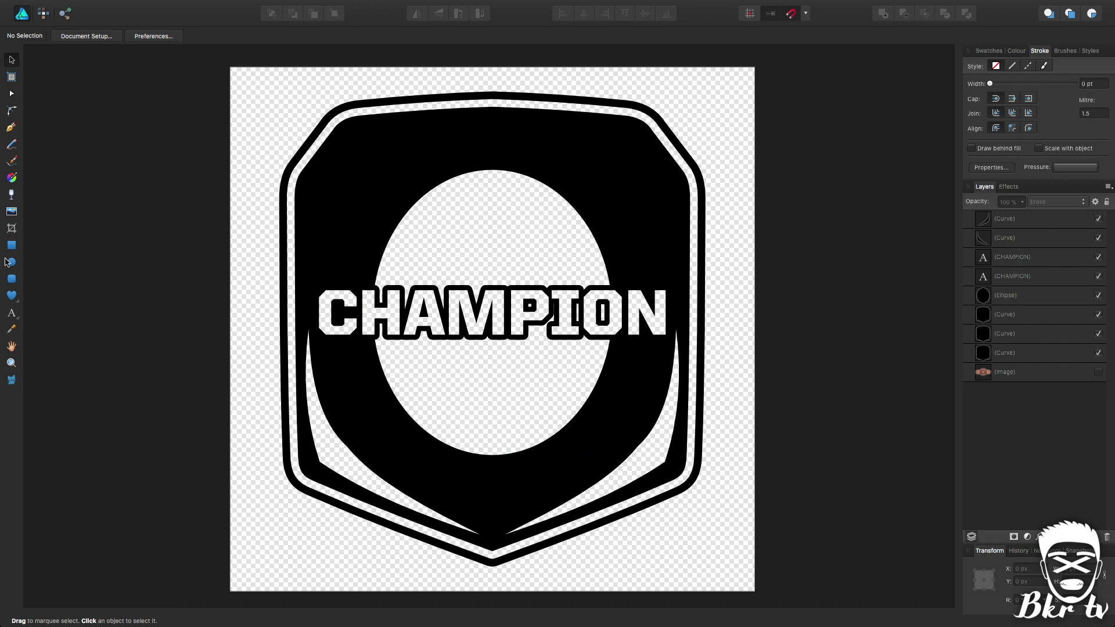
Draw a crescent curve along the oval's left side and set it to Erase
click(11, 130)
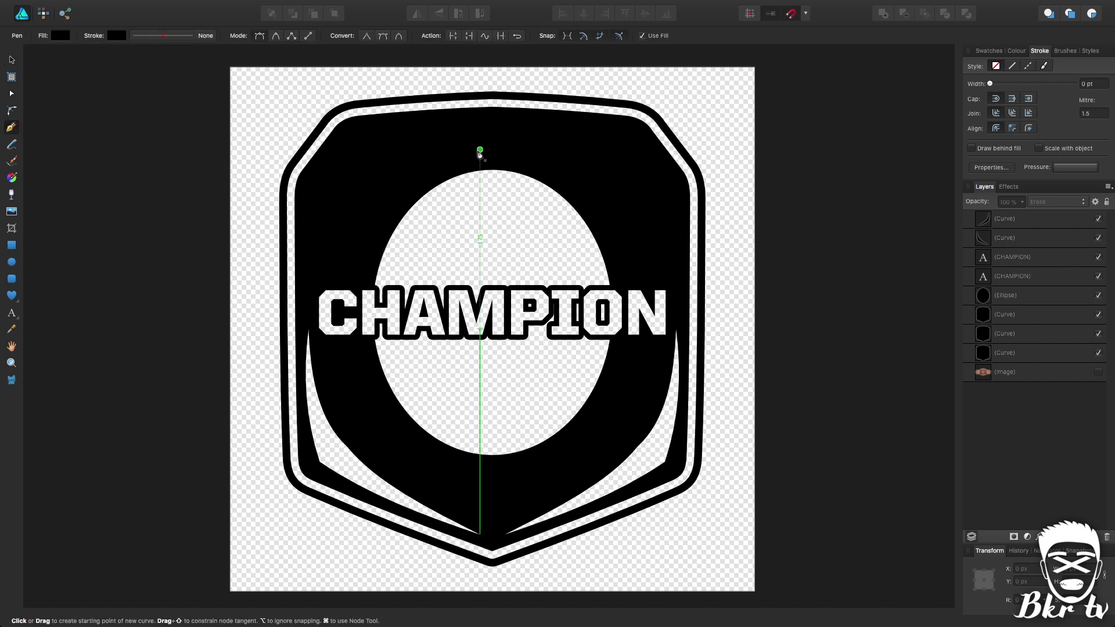
click(458, 151)
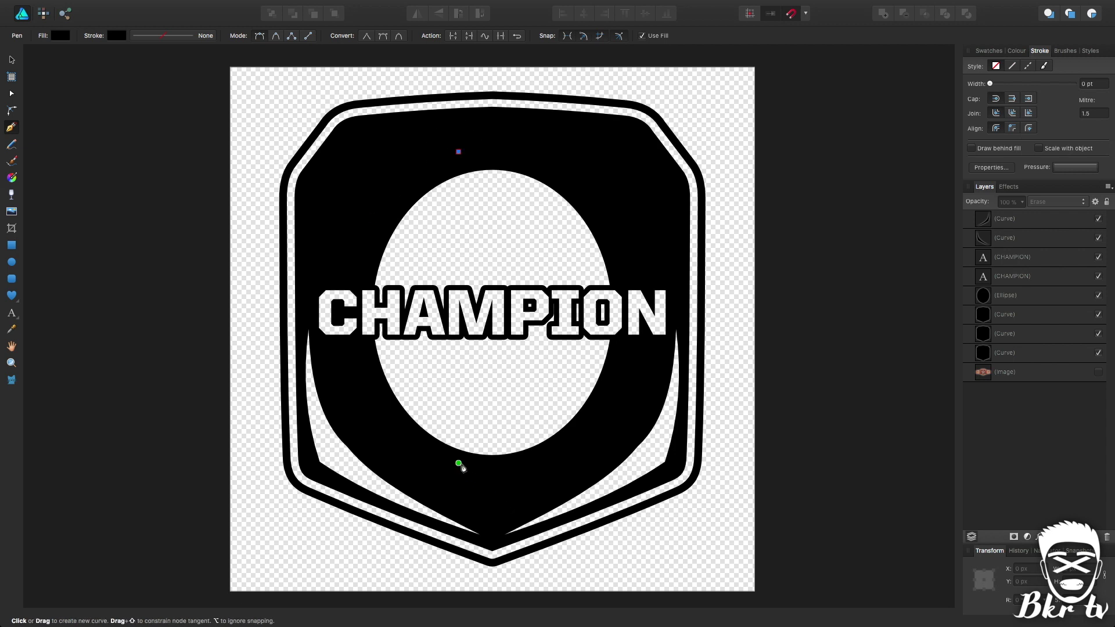
click(458, 463)
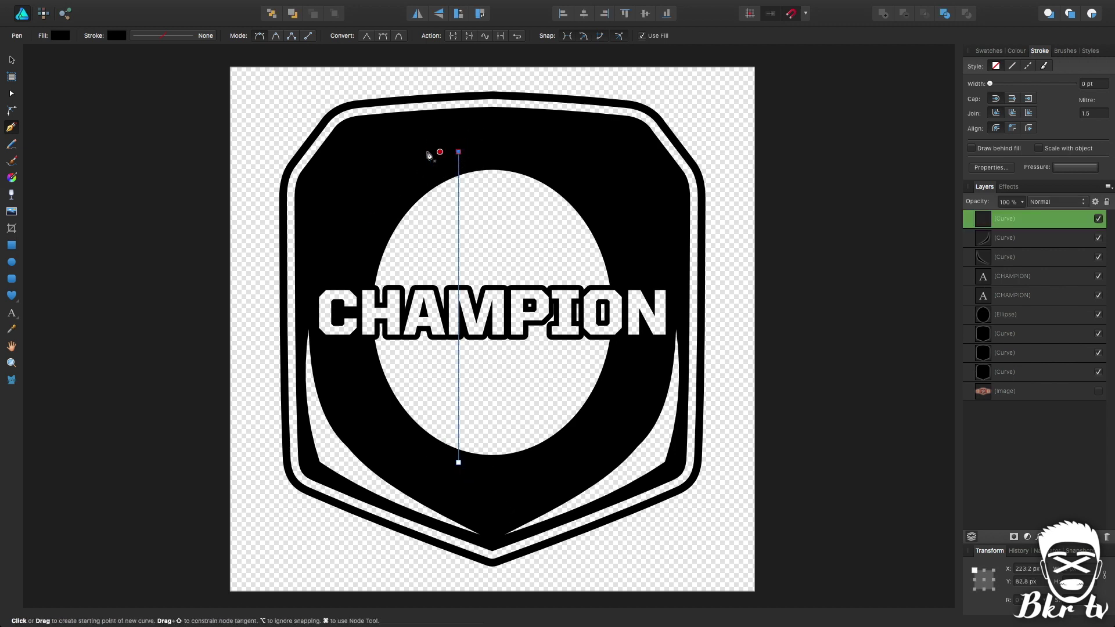
key(a)
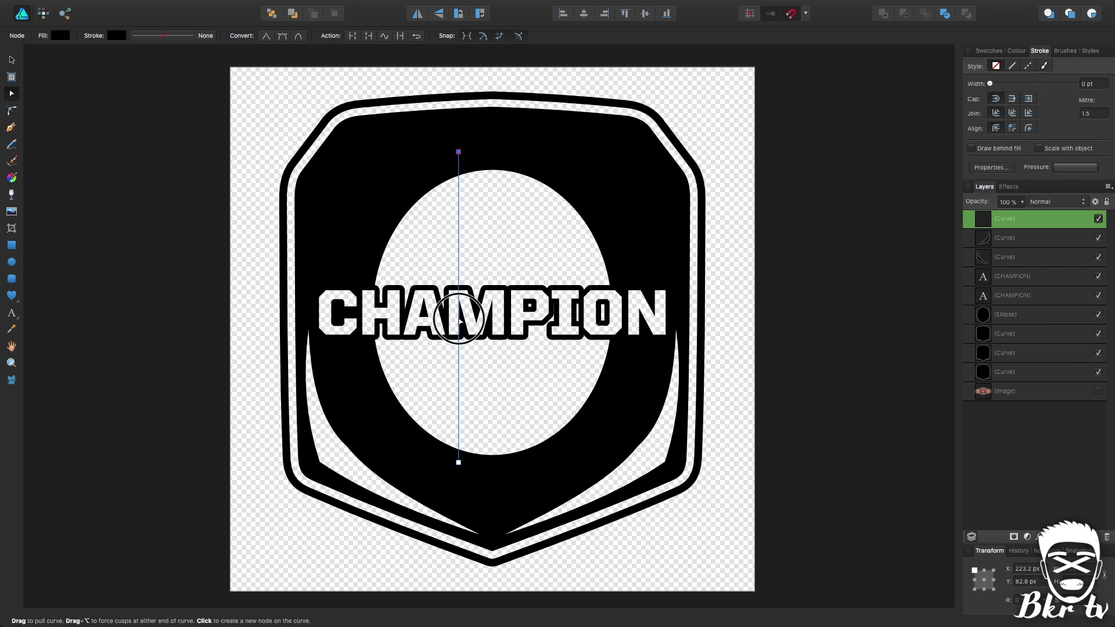
drag(458, 314, 330, 314)
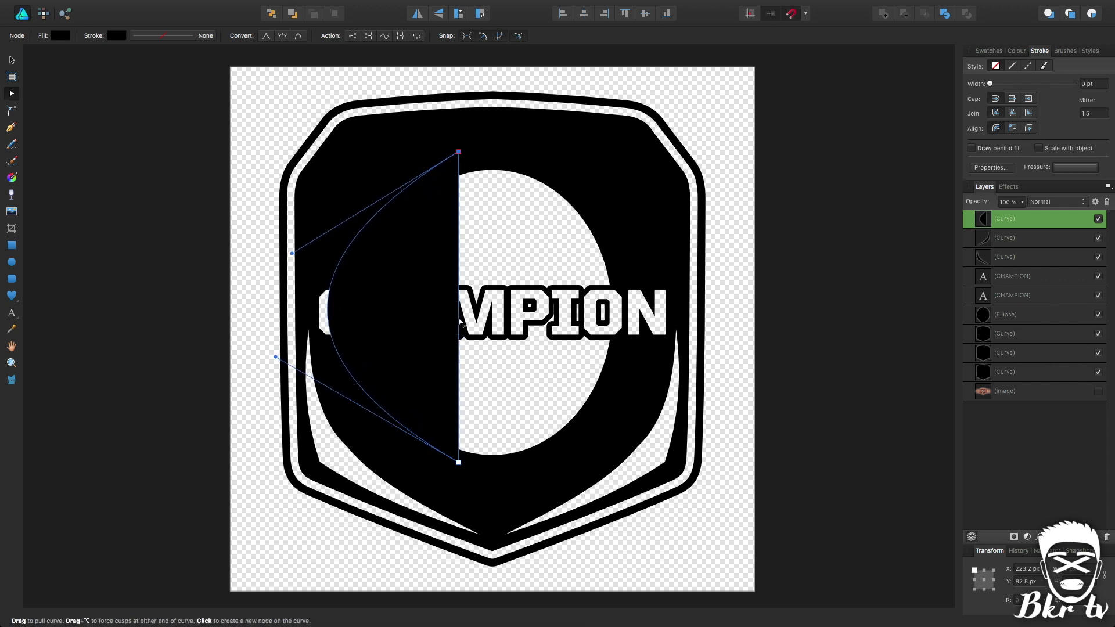
drag(455, 319, 354, 312)
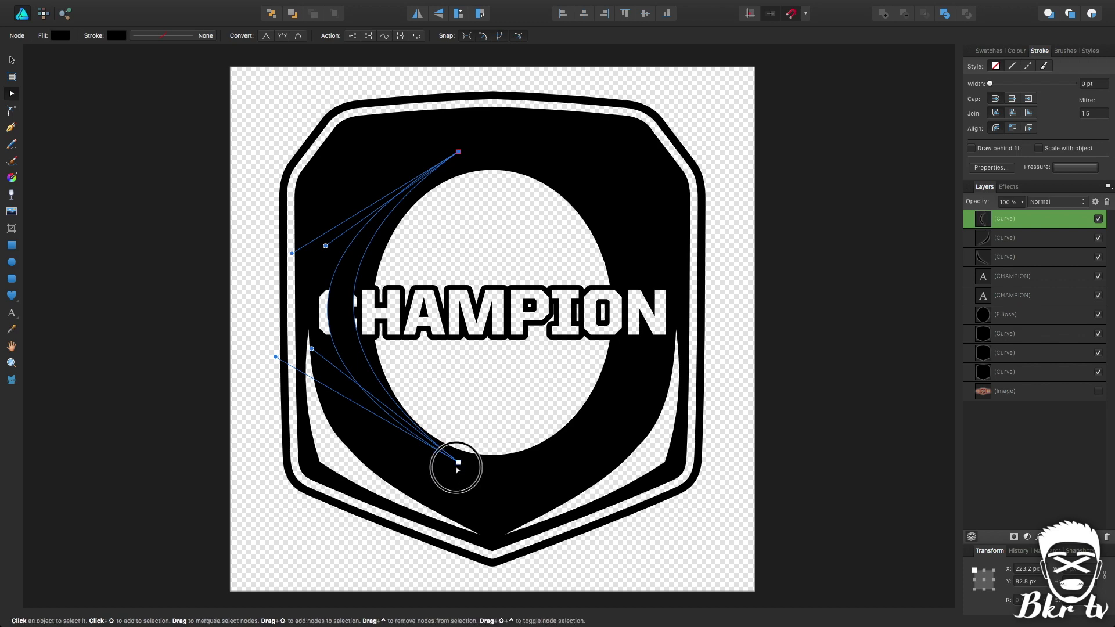
drag(459, 463, 456, 481)
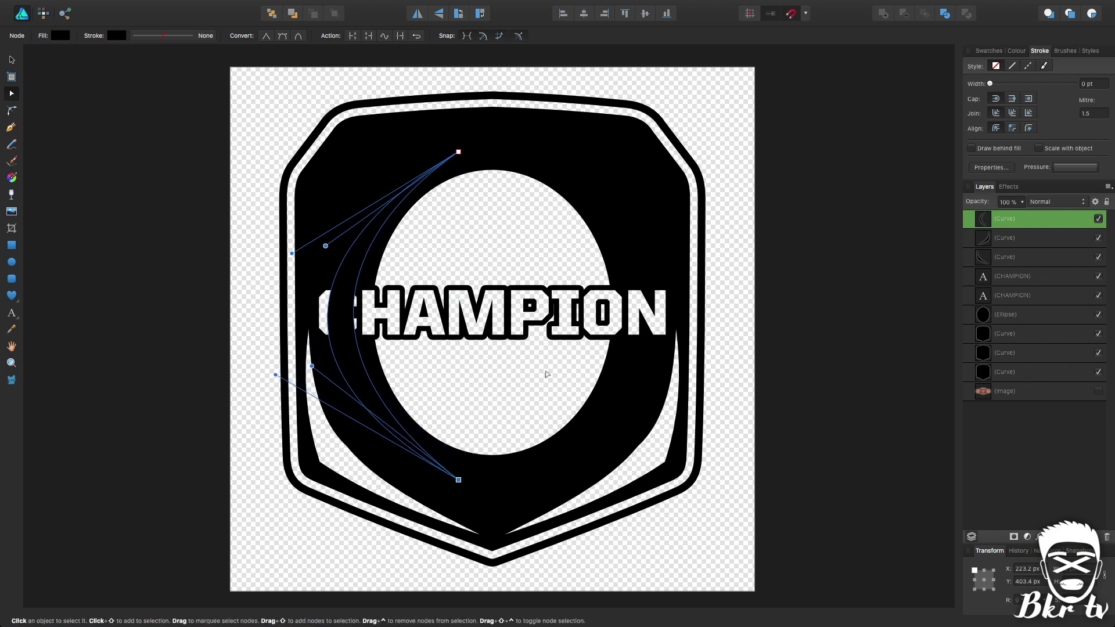
click(1039, 210)
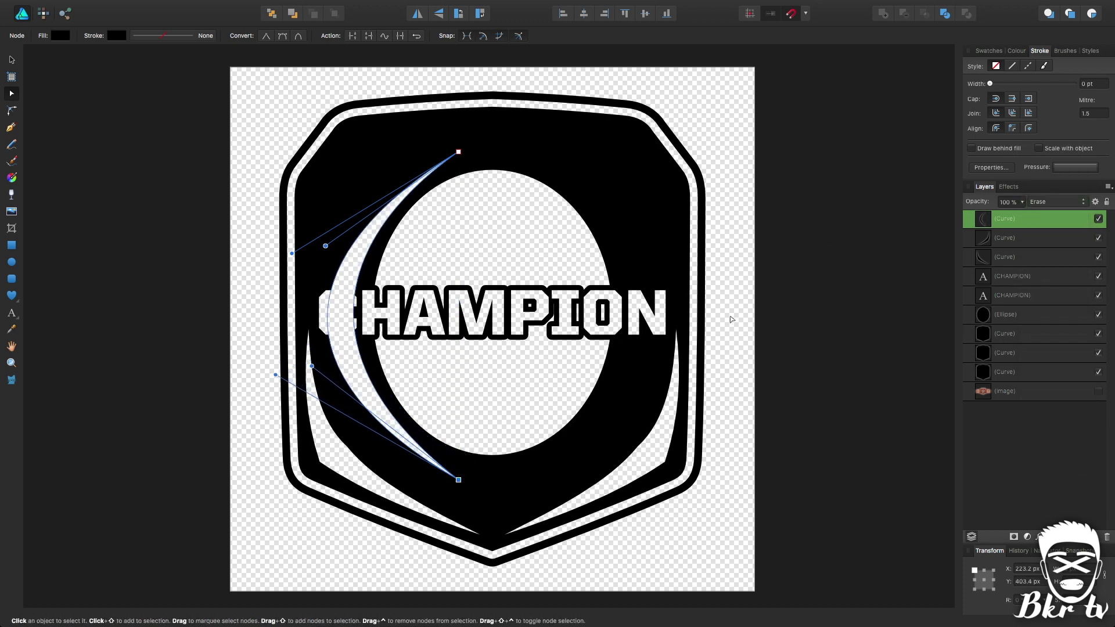
Mirror a copy of the crescent to the oval's right side and stack both below CHAMPION
key(super+j)
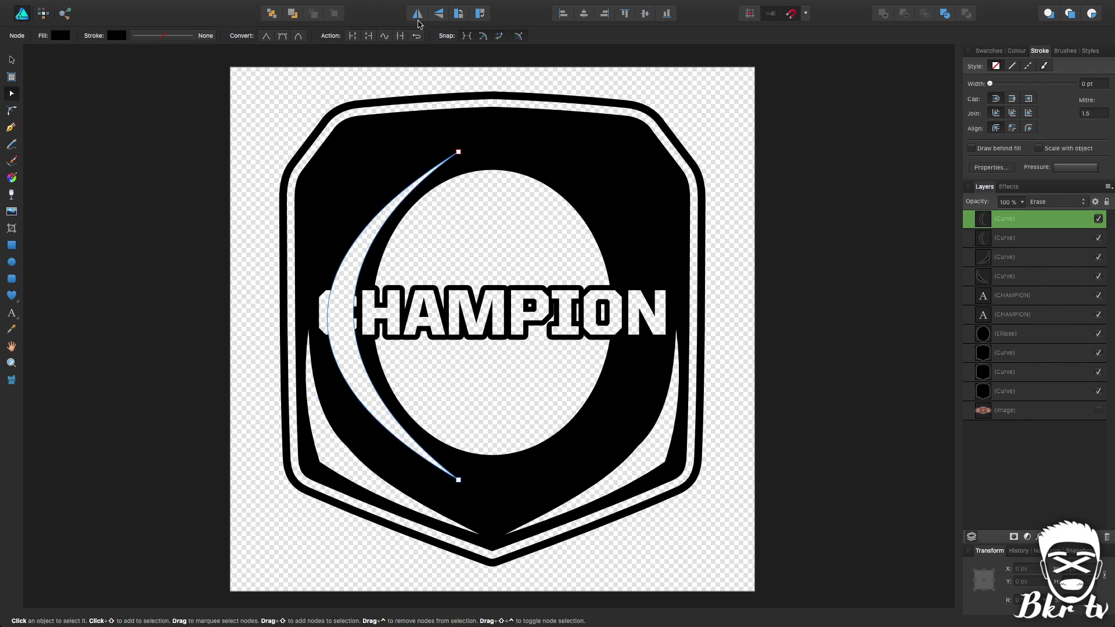
click(417, 13)
key(v)
drag(419, 264, 618, 265)
shift+click(1053, 247)
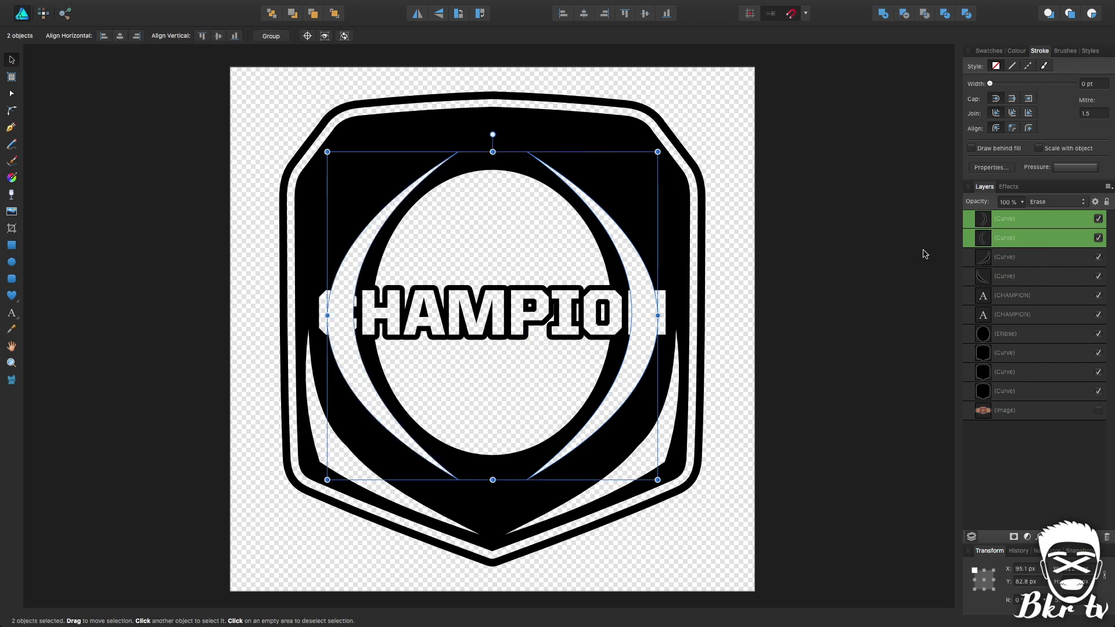
drag(564, 264, 563, 266)
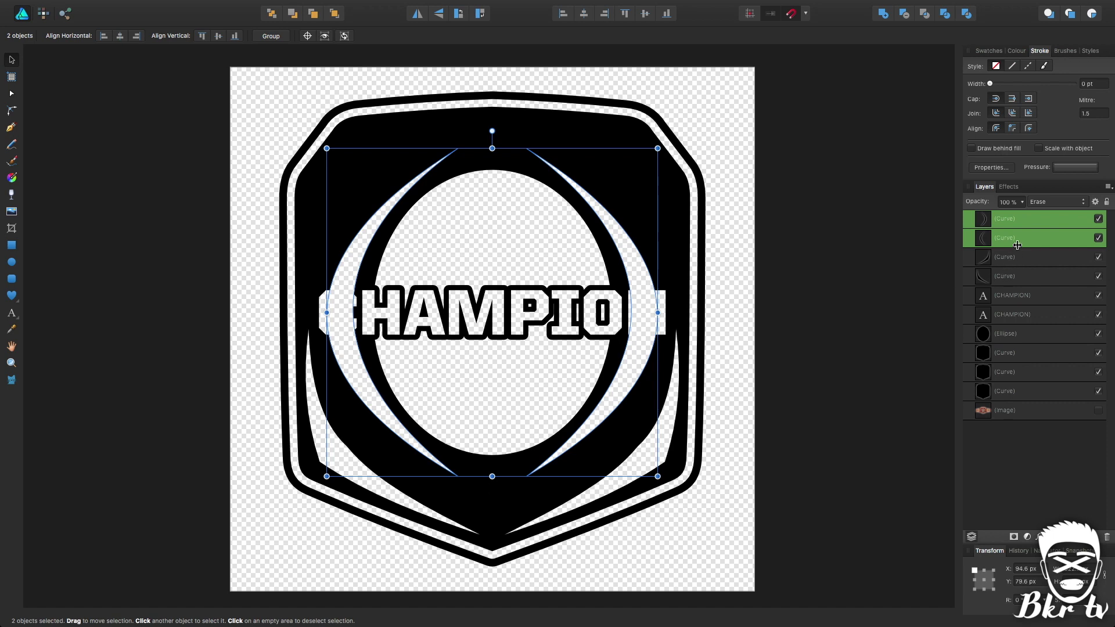
drag(982, 316, 981, 316)
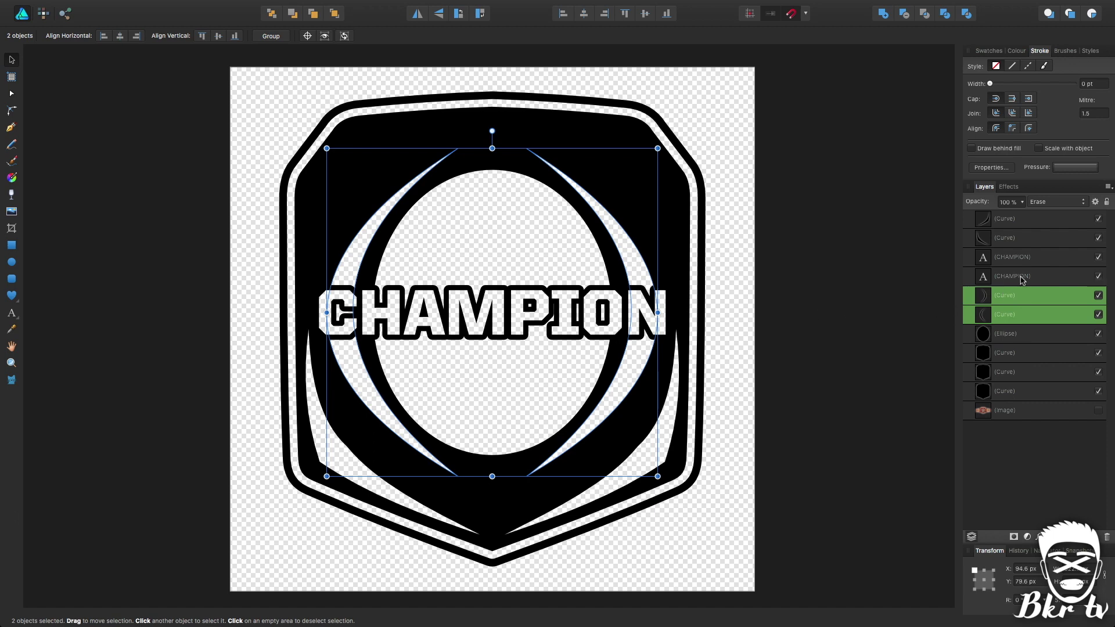
click(756, 300)
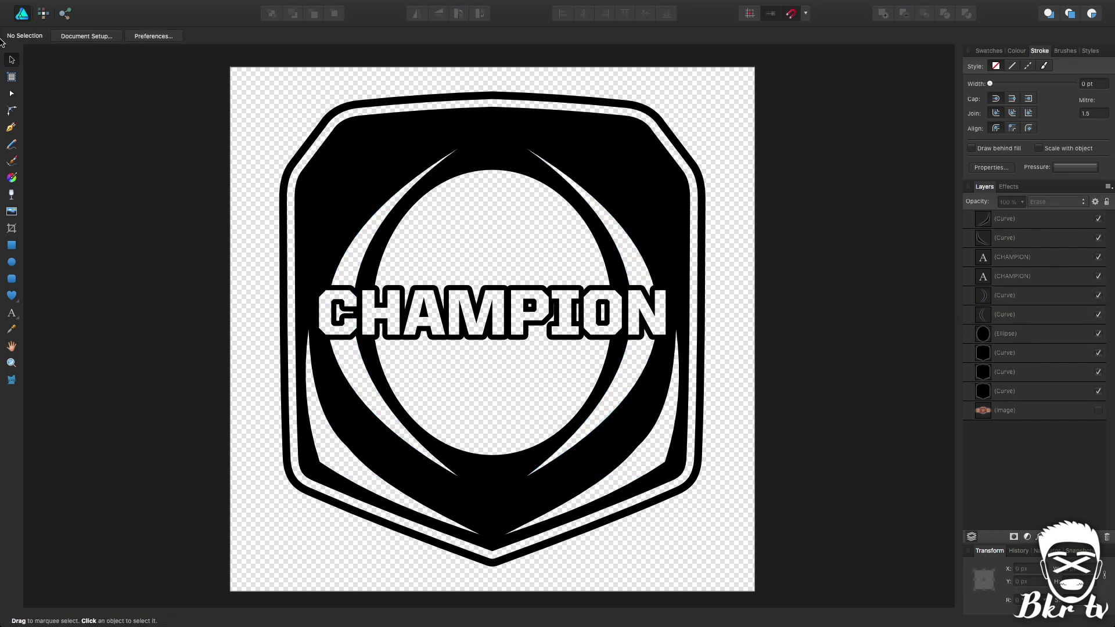
Create an artistic text object set to the Anonbats font
click(13, 316)
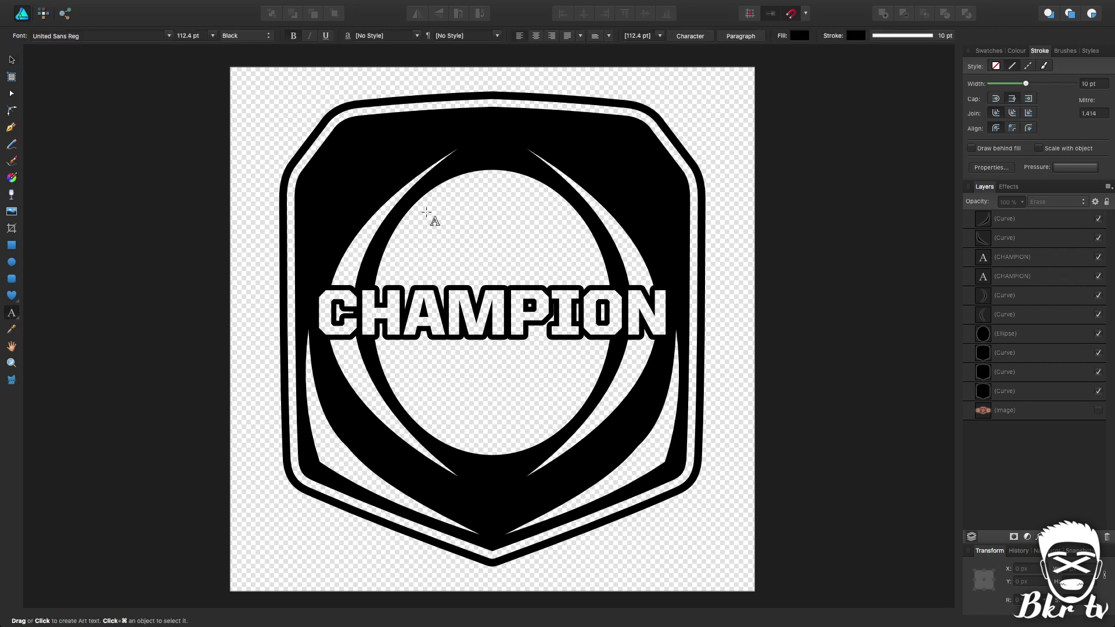
drag(729, 89, 776, 151)
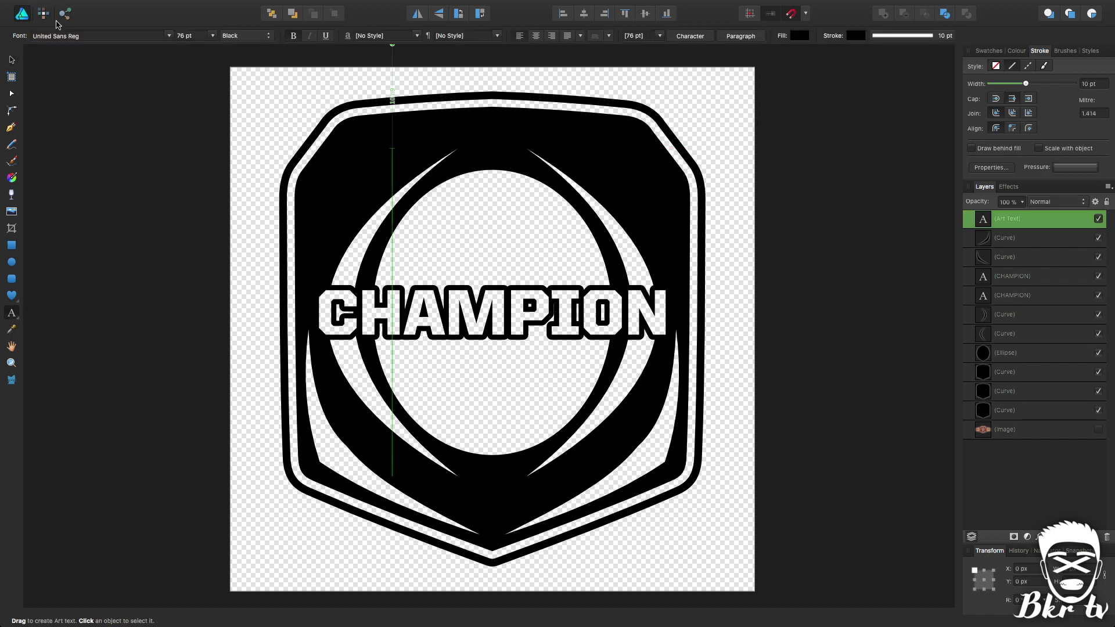
click(169, 36)
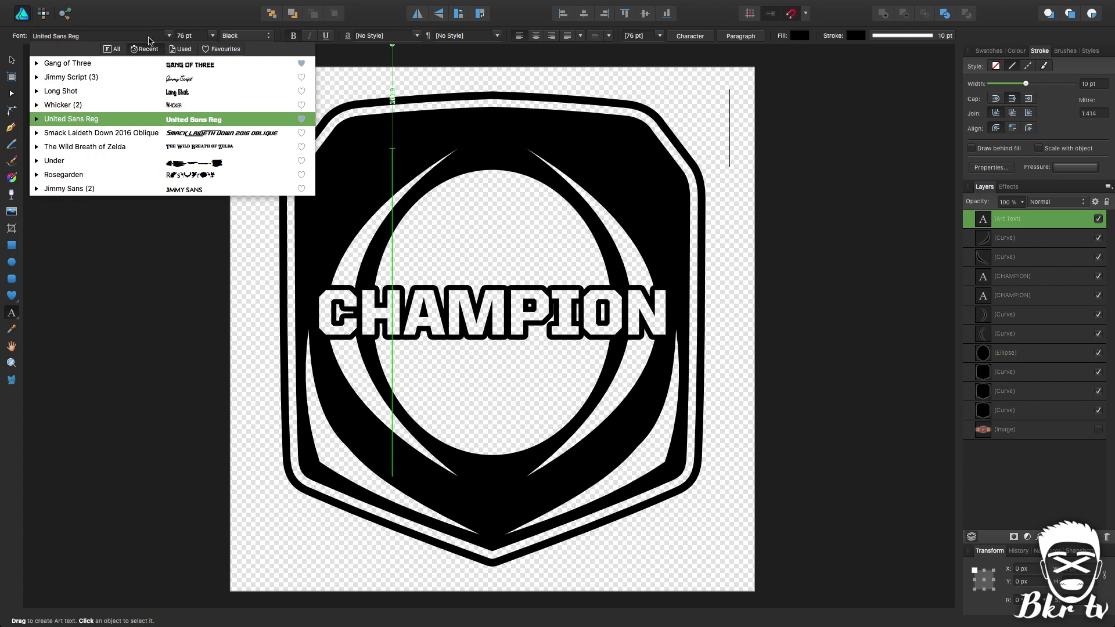
click(113, 48)
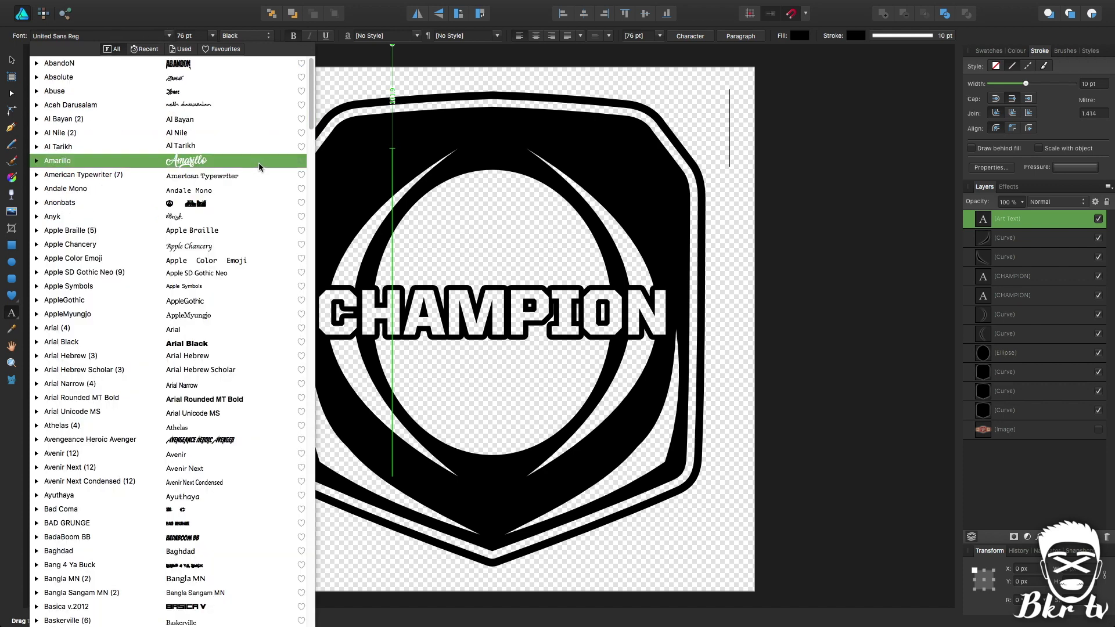
click(258, 201)
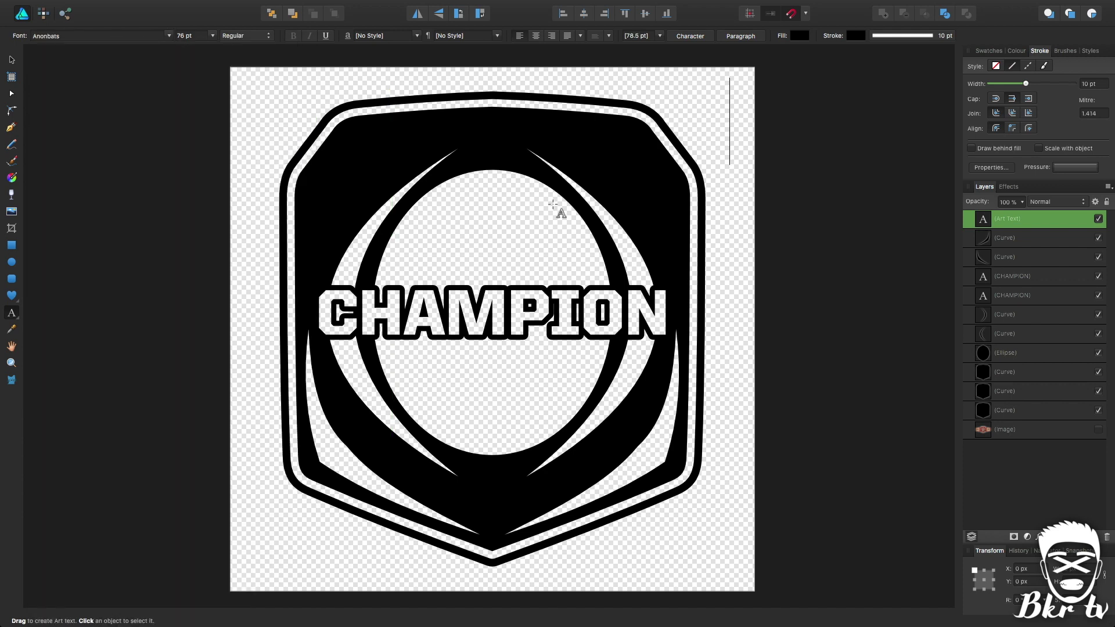
text(a)
key(BackSpace)
Type the 'b' mask glyph with no stroke, enlarge it, centre it on the badge, and convert to curves
click(996, 66)
text(b)
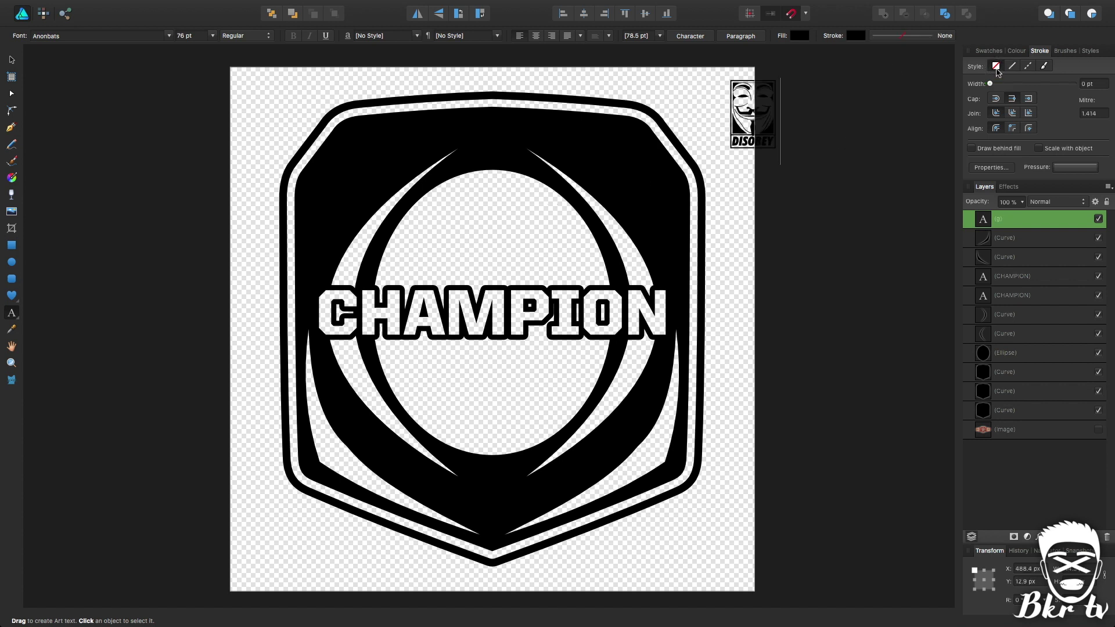
key(Escape)
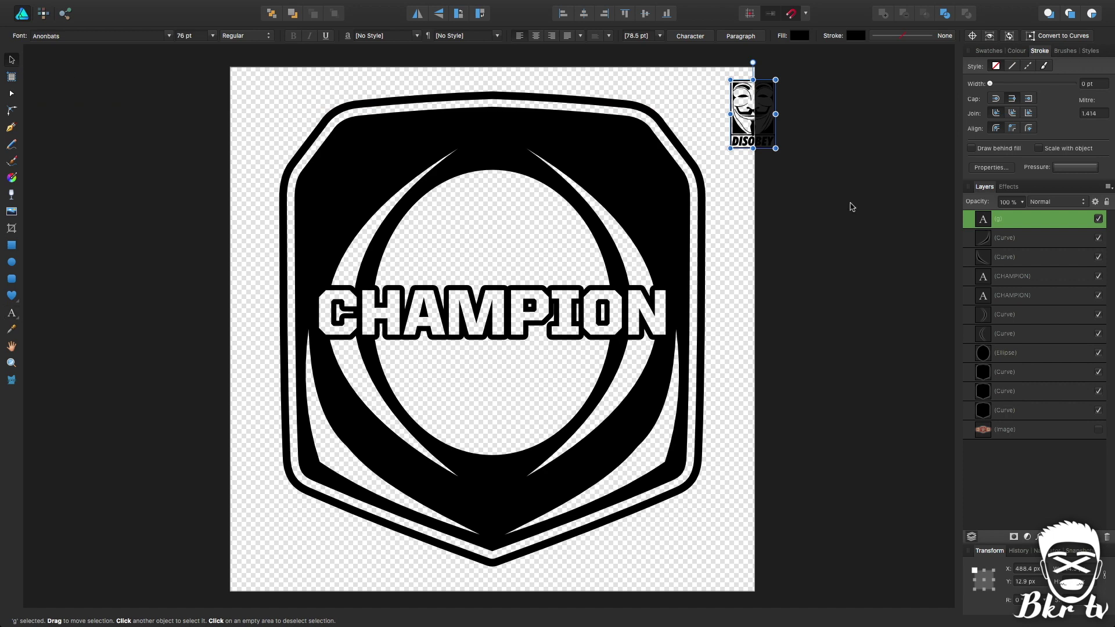
drag(776, 149, 892, 253)
drag(815, 164, 516, 329)
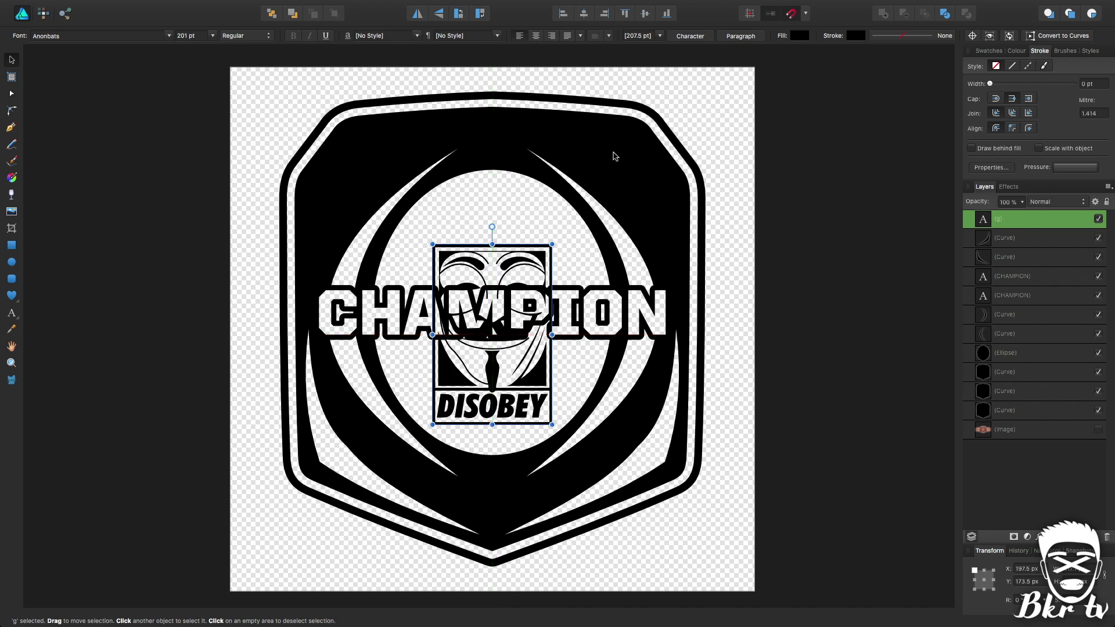
click(1068, 37)
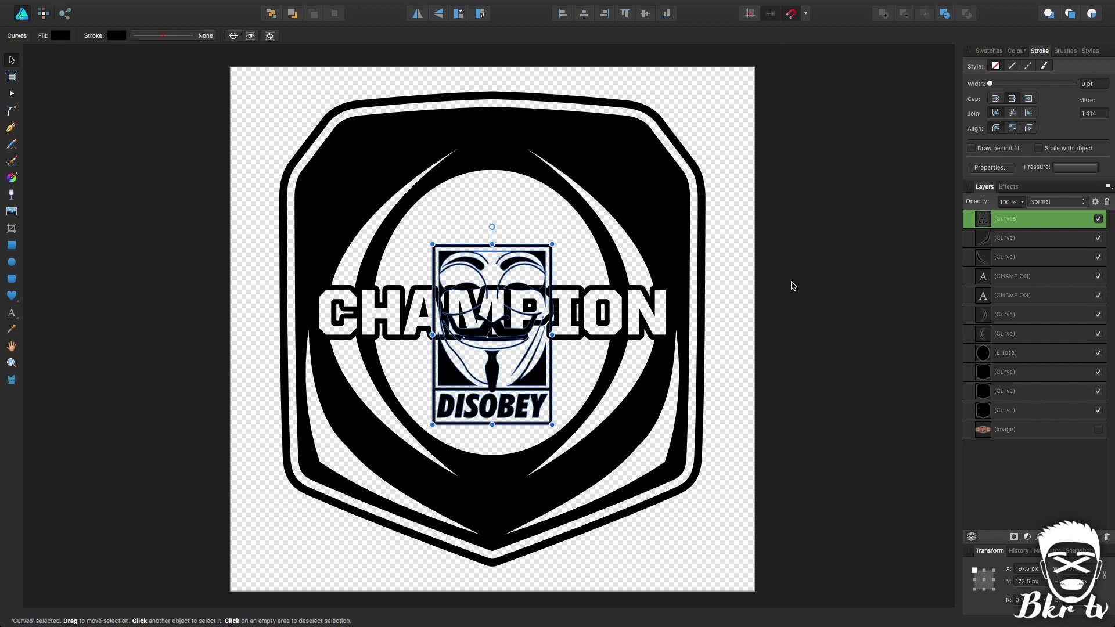
Zoom in on the mask curves and delete the DISOBEY lettering and banner nodes
click(1020, 243)
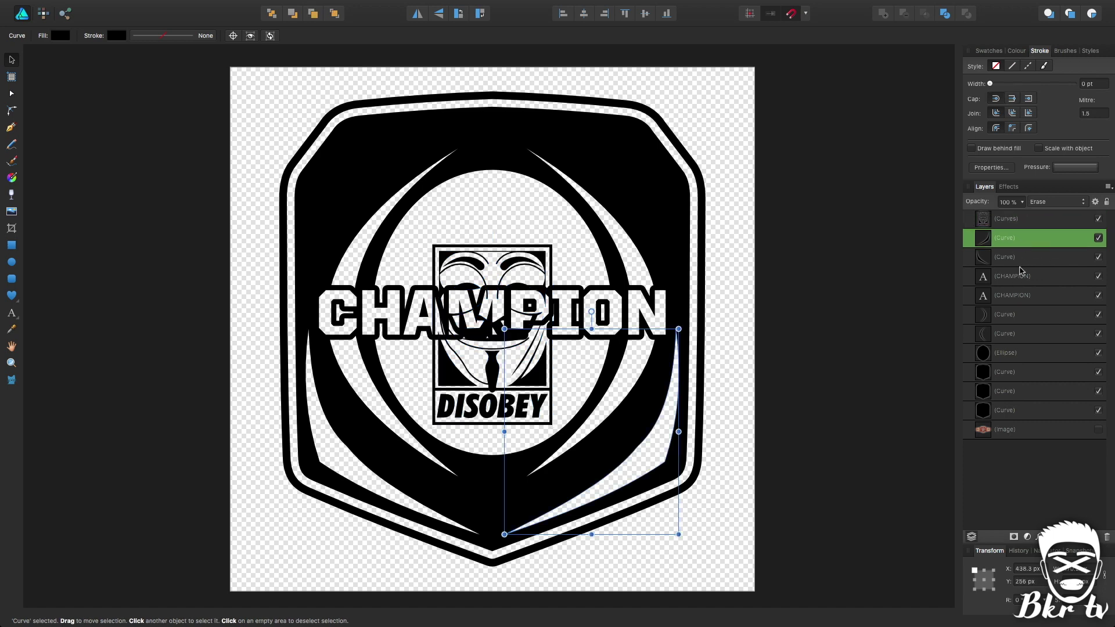
click(1030, 225)
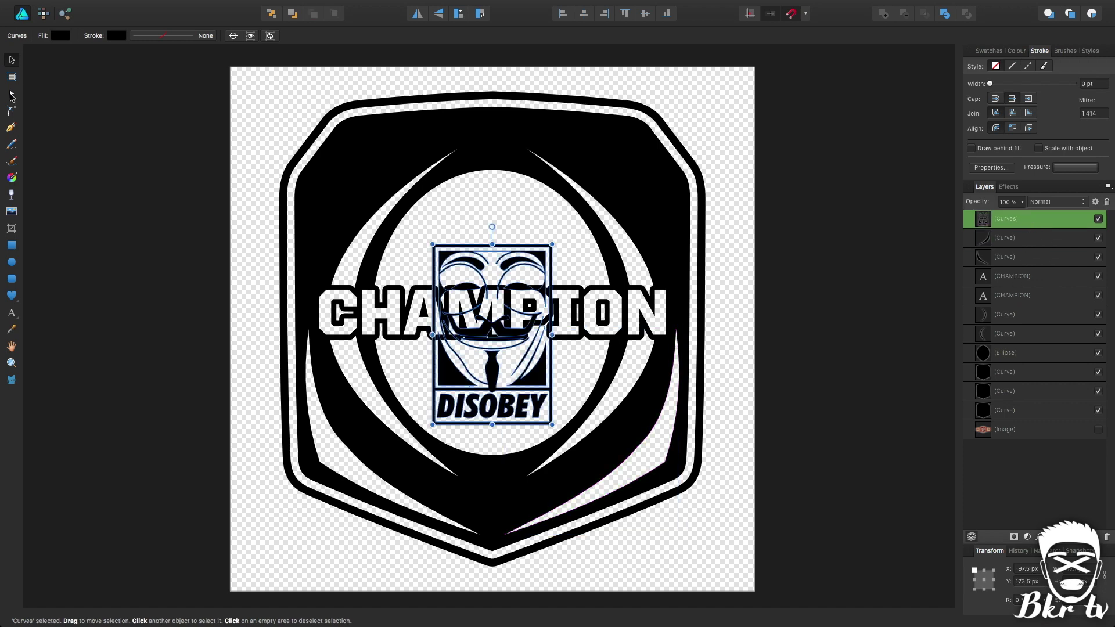
click(12, 95)
key(super+equal)
key(super+equal)
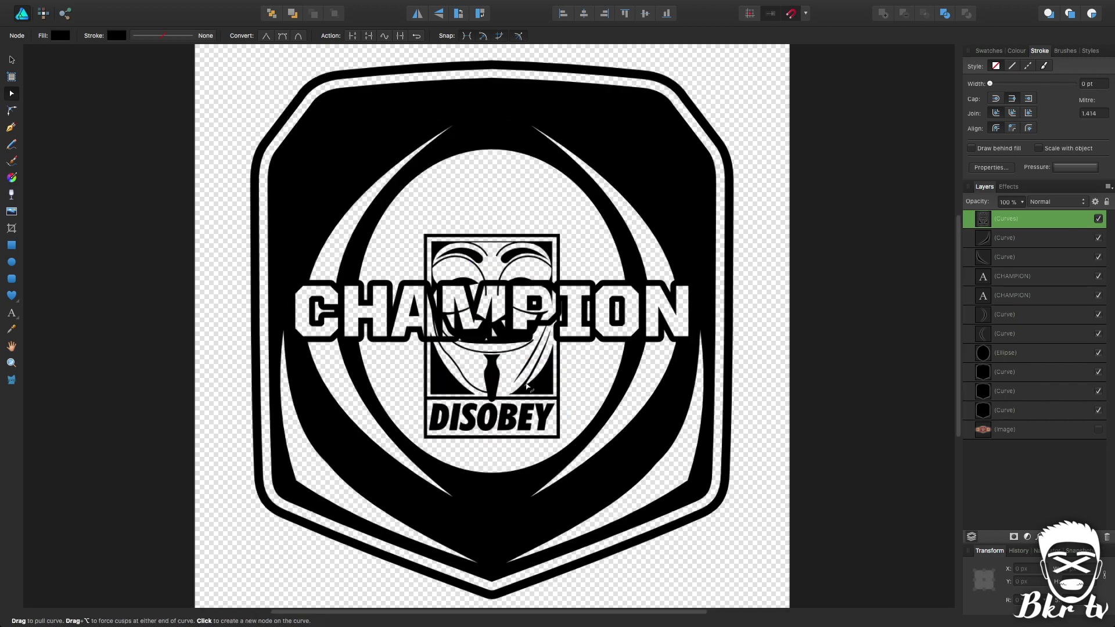
scroll(377, 372, down, 5)
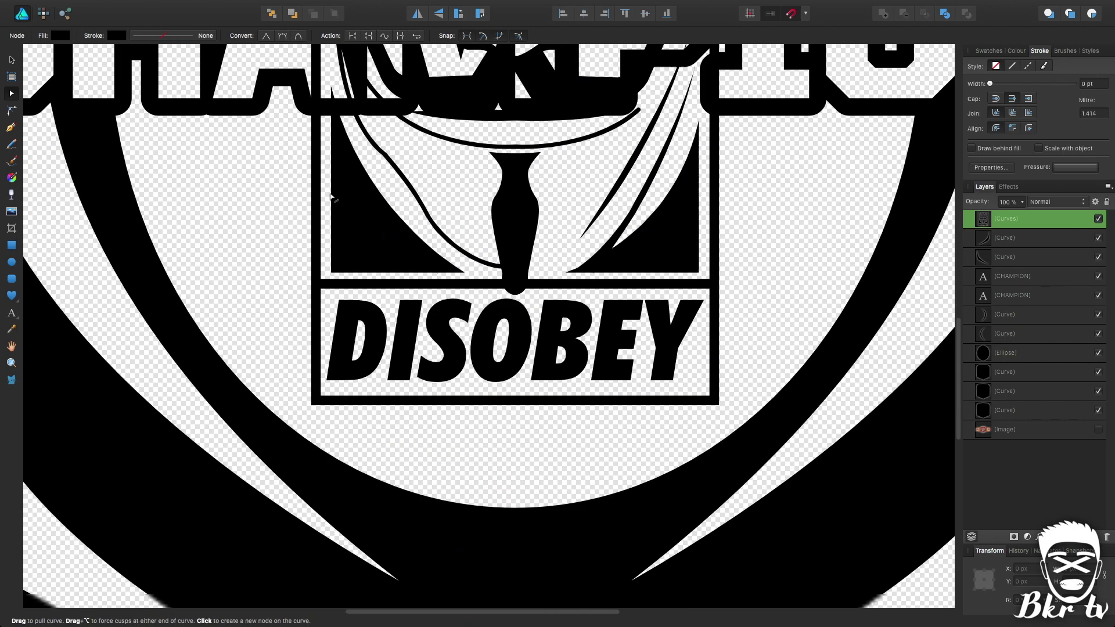
drag(793, 434, 262, 287)
key(Delete)
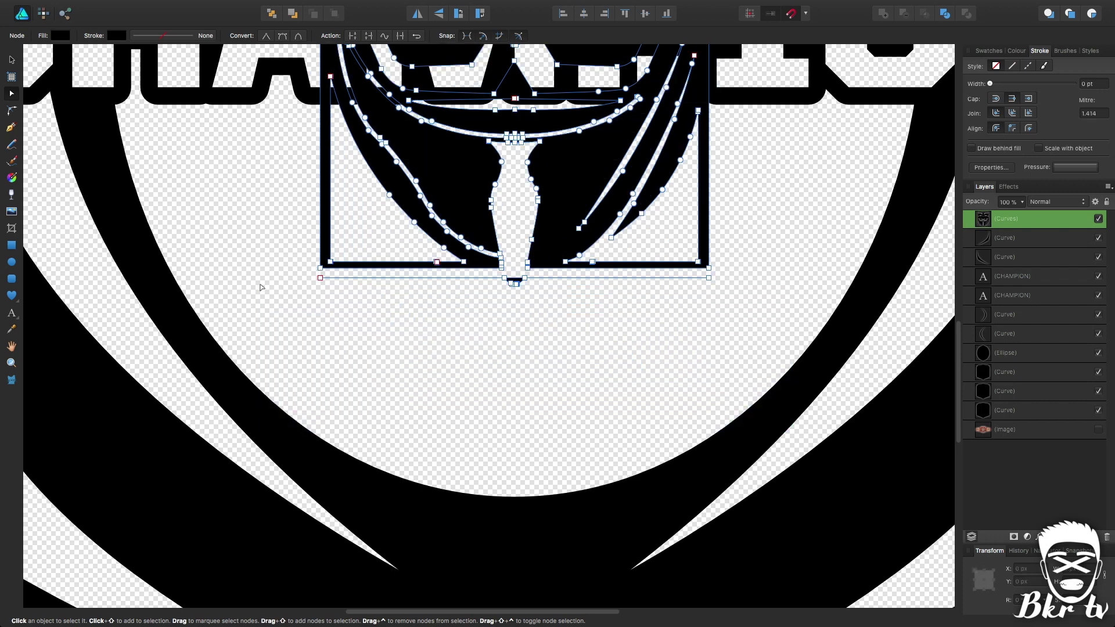
Delete the tie's bottom nodes and lower-left corner node, then move the mask right of the badge
drag(559, 311, 490, 277)
key(Delete)
drag(336, 287, 312, 278)
key(Delete)
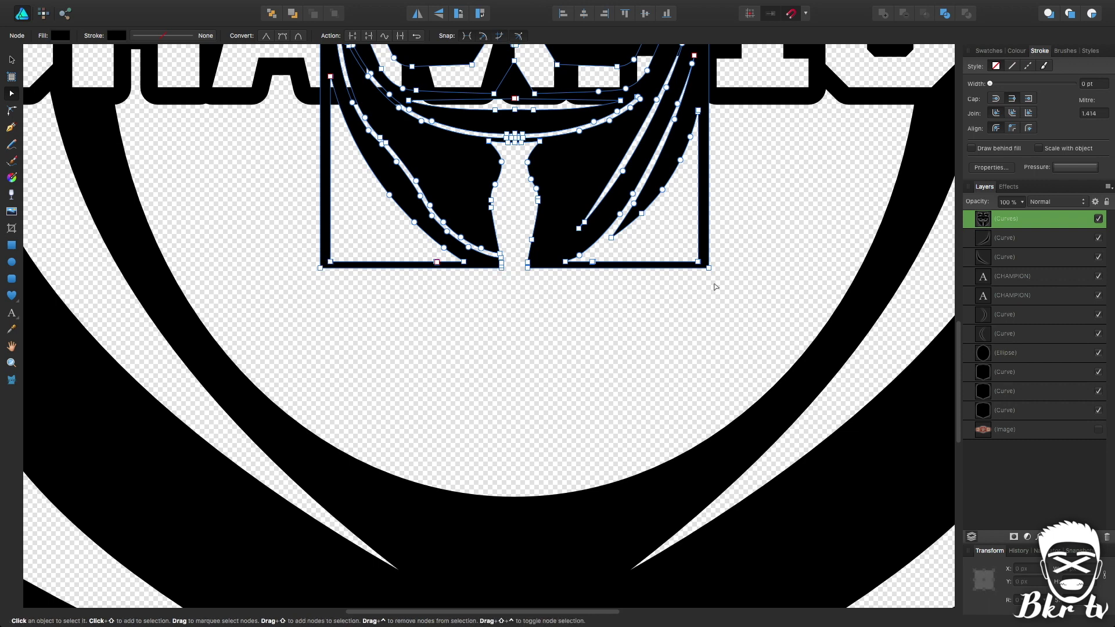
key(super+0)
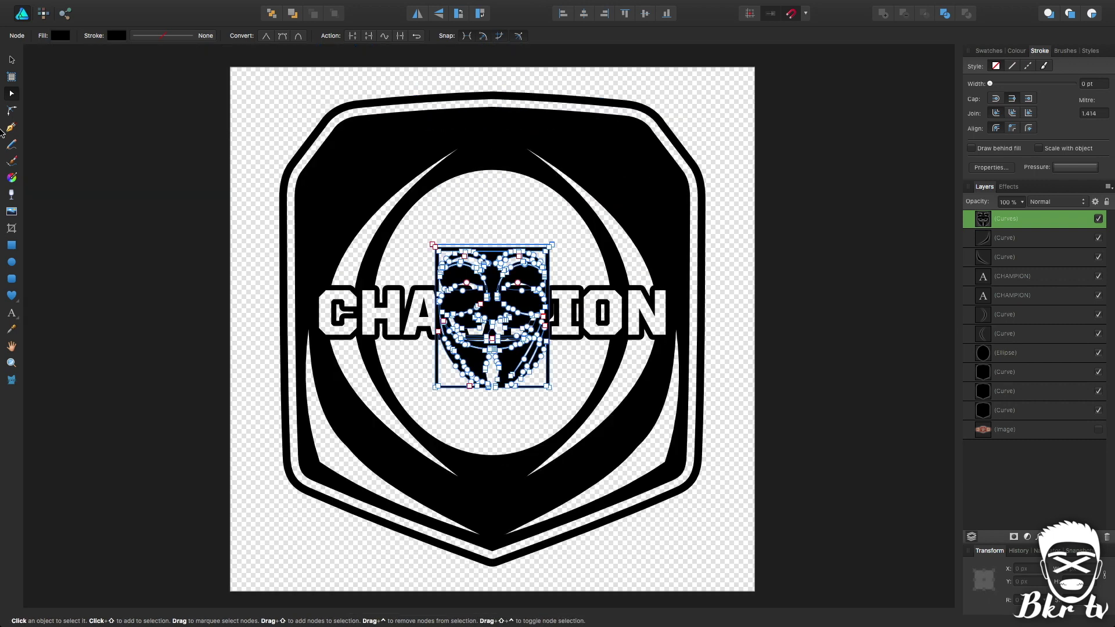
key(v)
drag(536, 282, 516, 315)
Enlarge the mask, centre it on the badge, and place its layer under the CHAMPION text
click(903, 329)
click(842, 338)
drag(554, 265, 620, 188)
drag(521, 258, 494, 272)
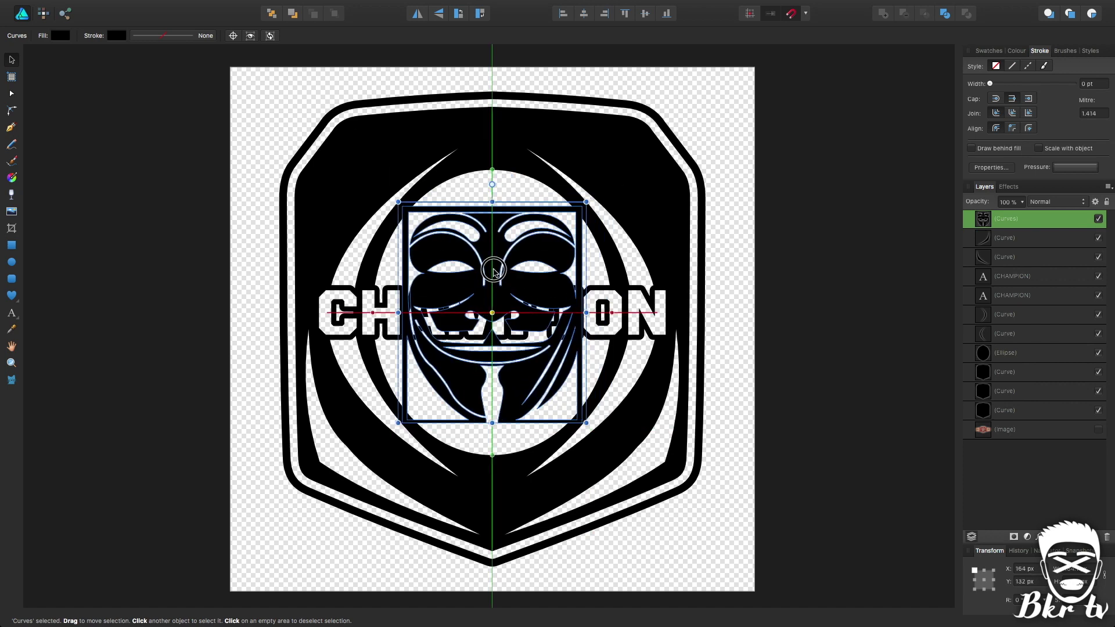
drag(1009, 225, 978, 311)
click(845, 296)
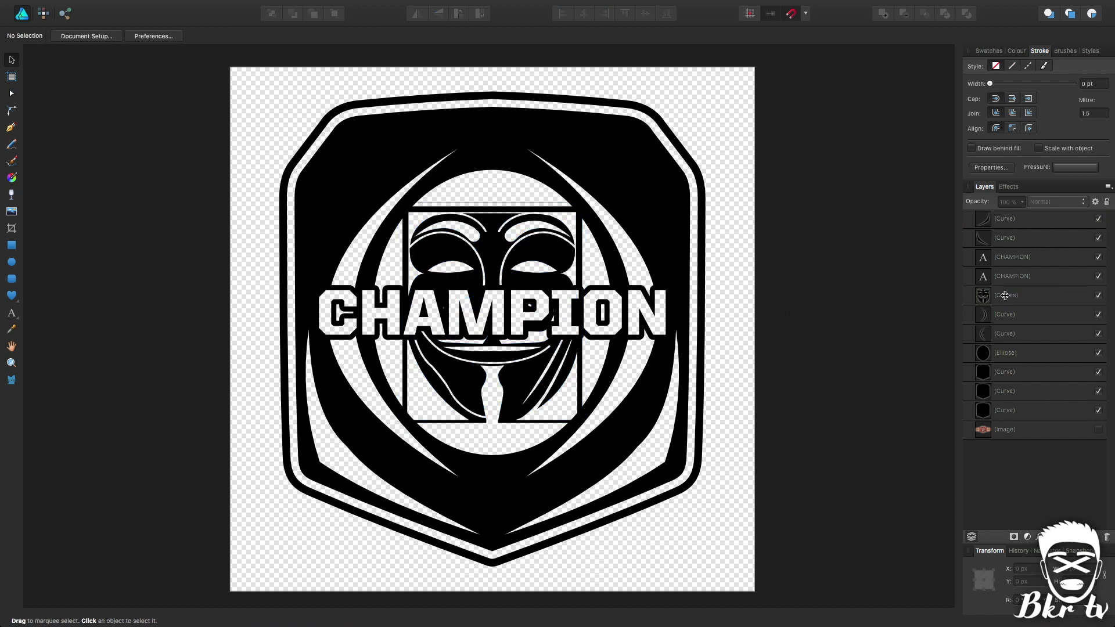
Select the nodes along the mask's top edge, then deselect the mask
click(1005, 296)
click(12, 93)
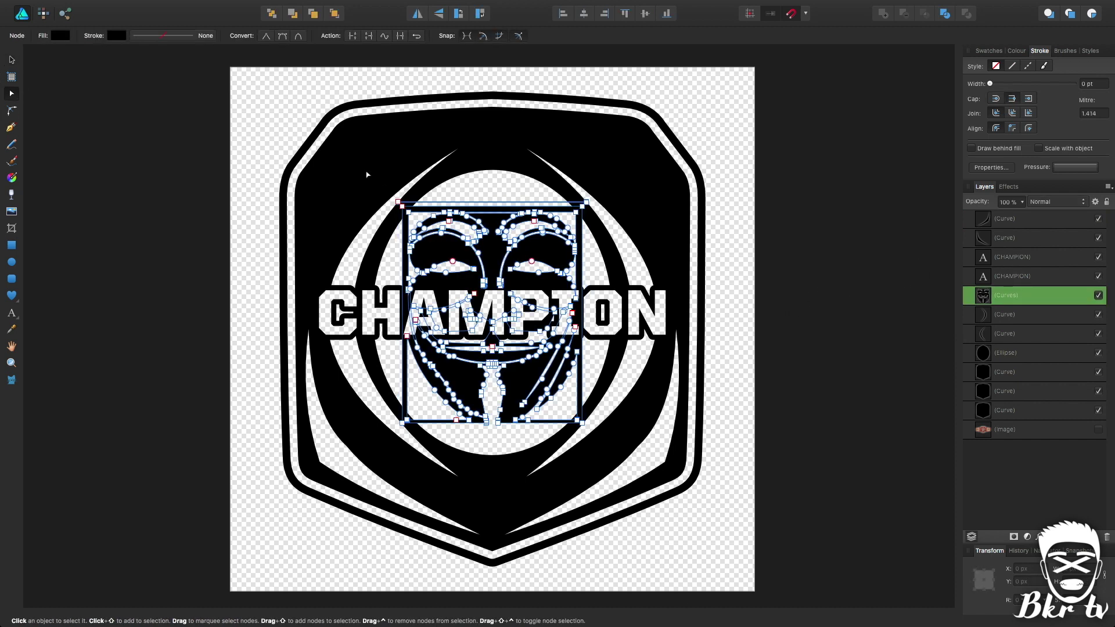
drag(366, 171, 608, 204)
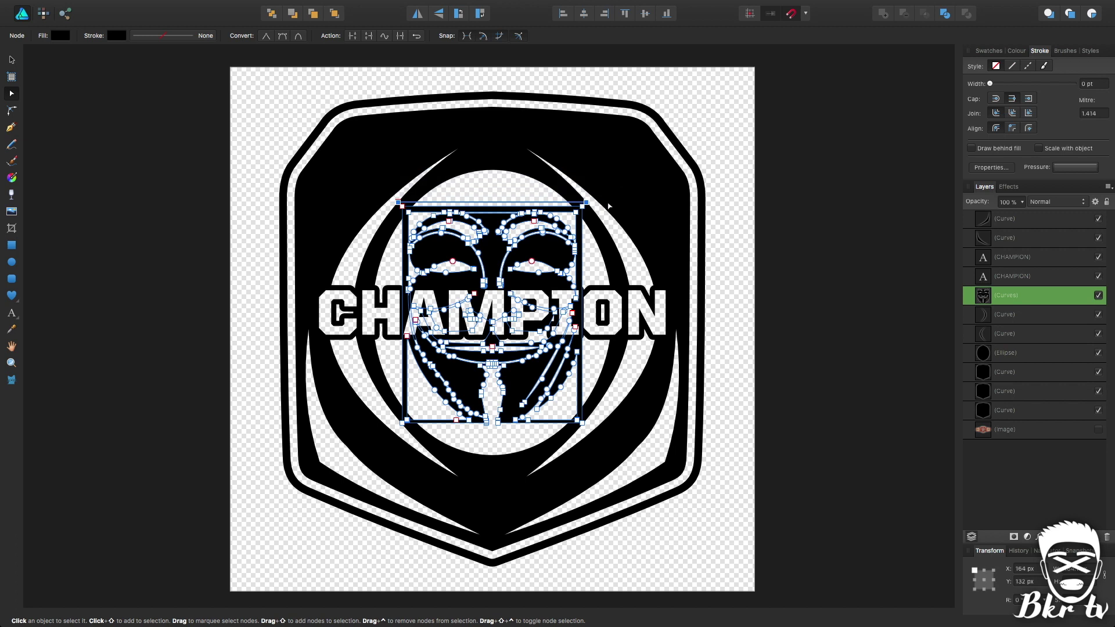
click(800, 206)
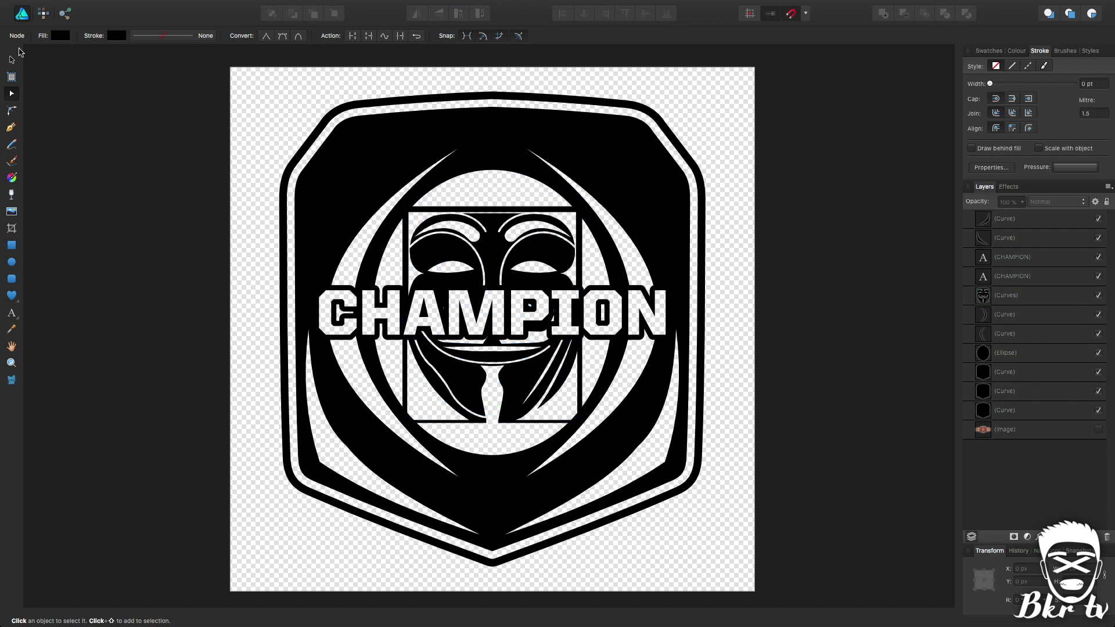
click(11, 60)
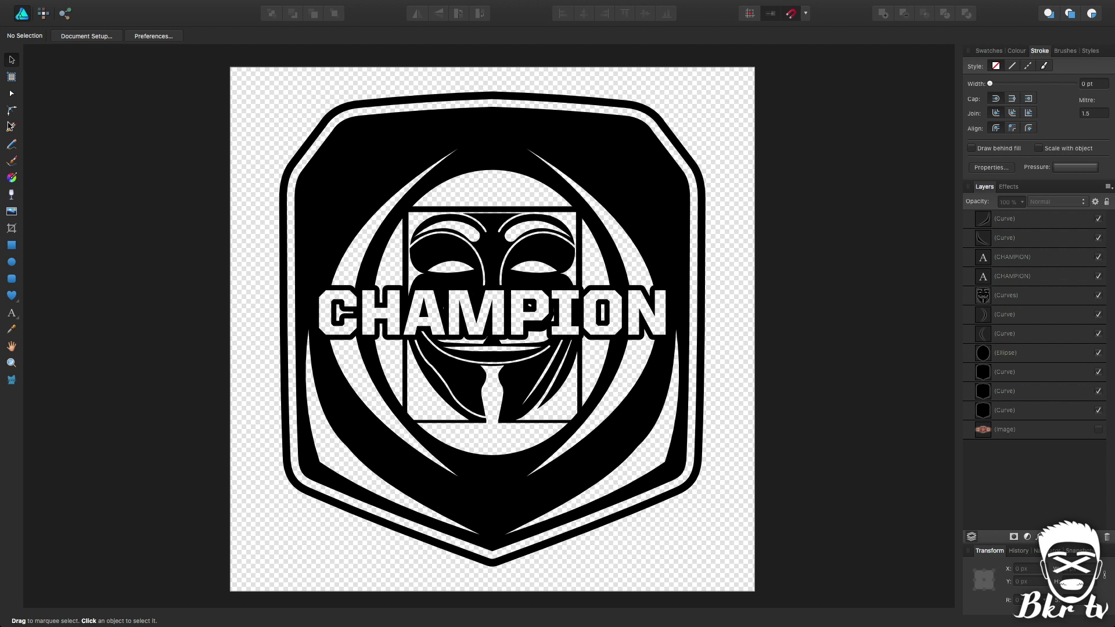
click(11, 126)
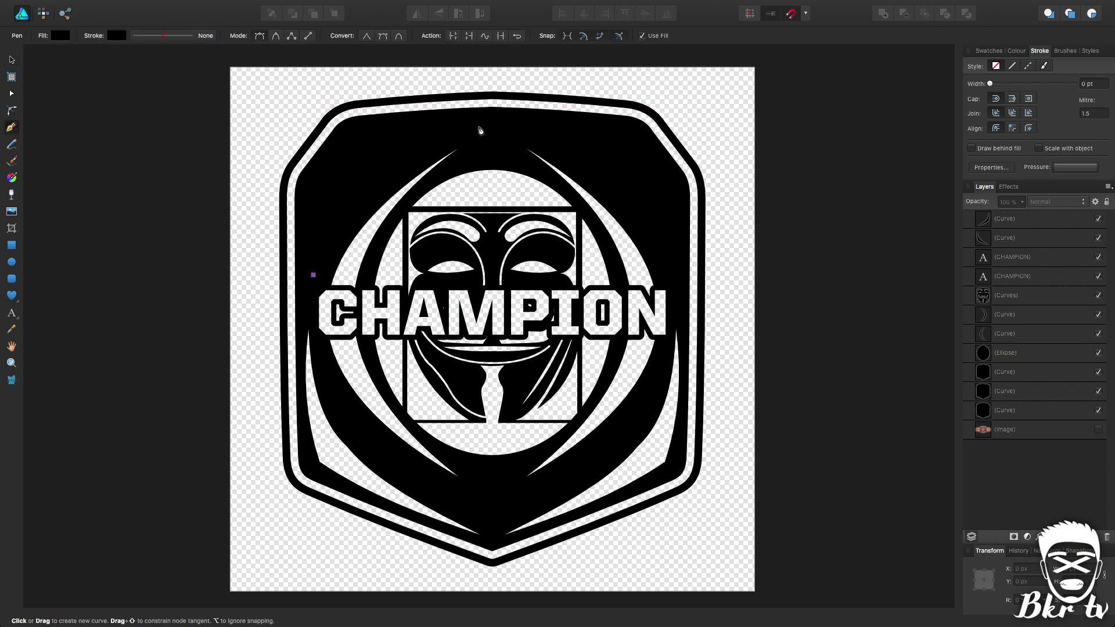
Draw a curved line following the shield's top-left corner
click(479, 126)
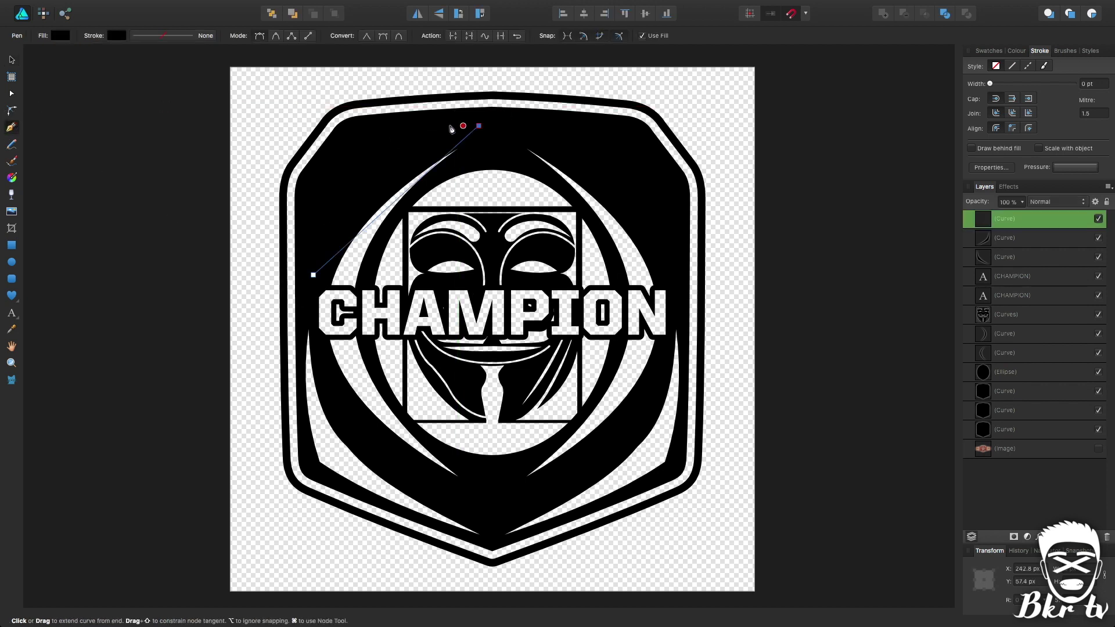
click(313, 276)
key(a)
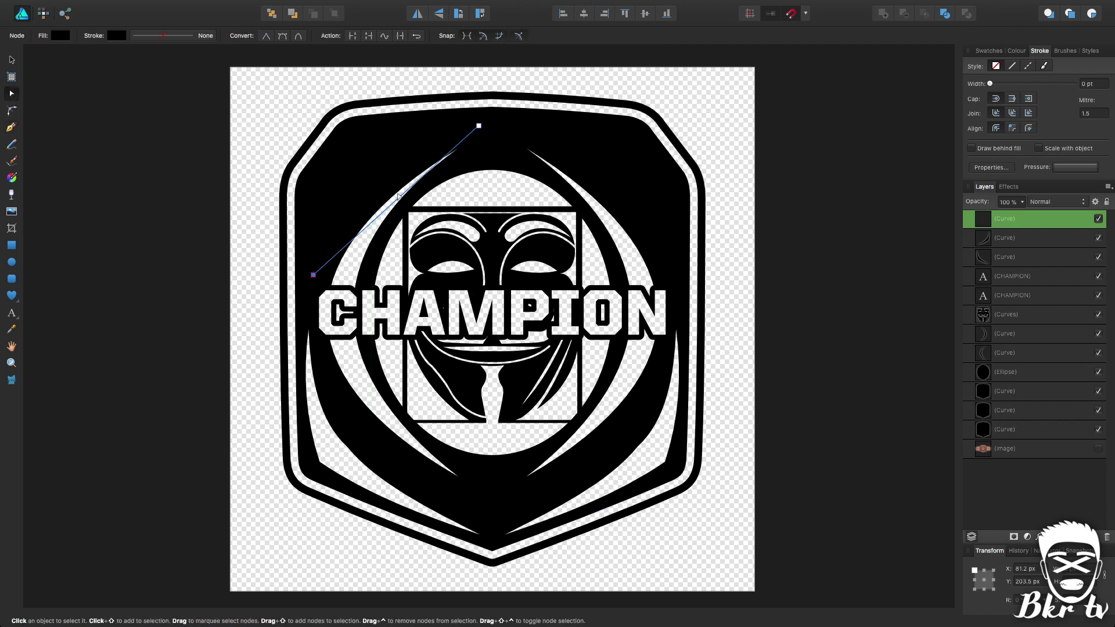
drag(399, 197, 345, 156)
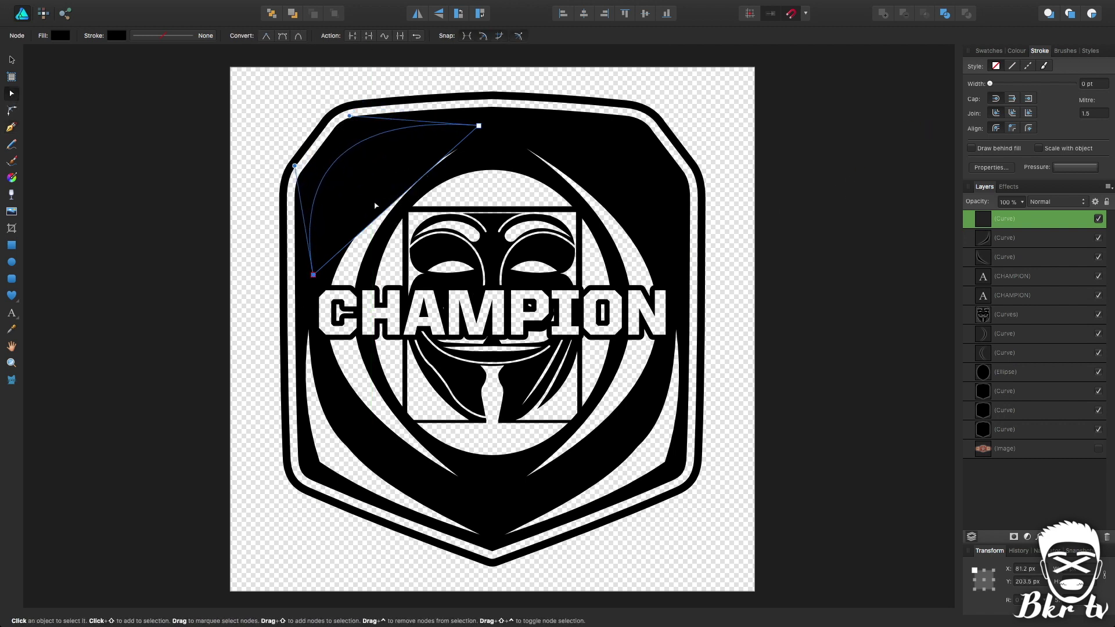
drag(376, 206, 344, 156)
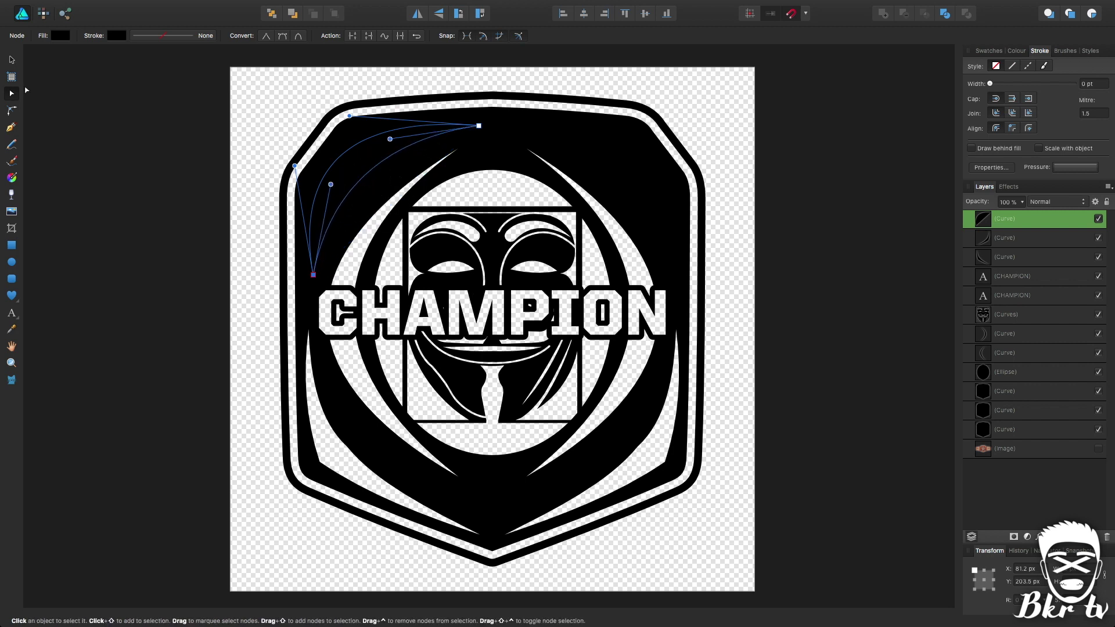
click(11, 60)
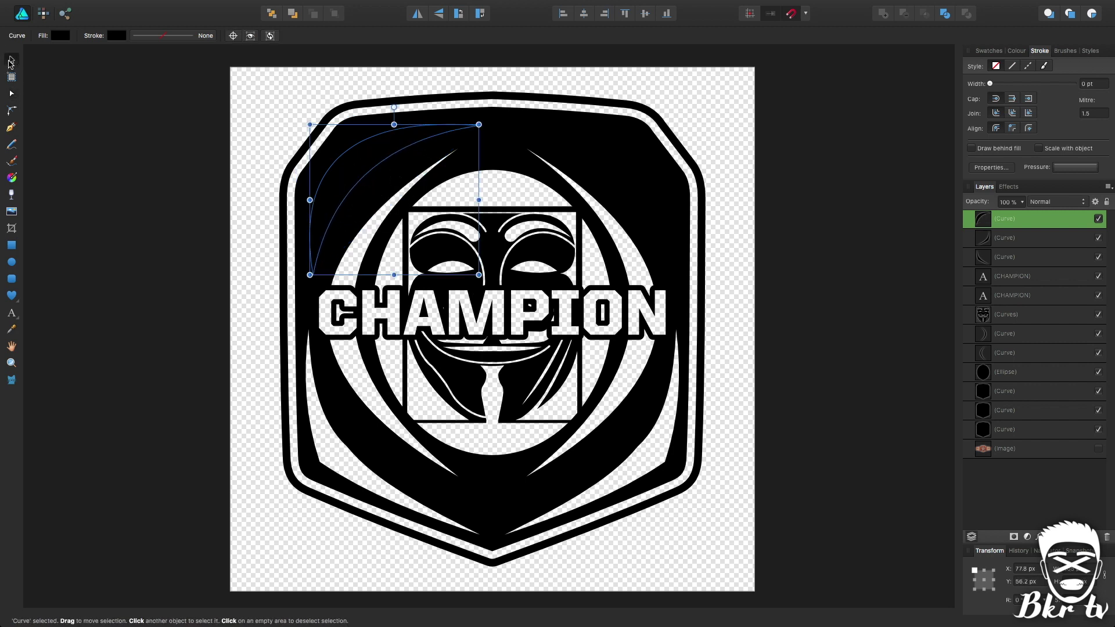
Mirror the curve to the top-right, centre both curves, and set them to Erase blend mode
key(super+j)
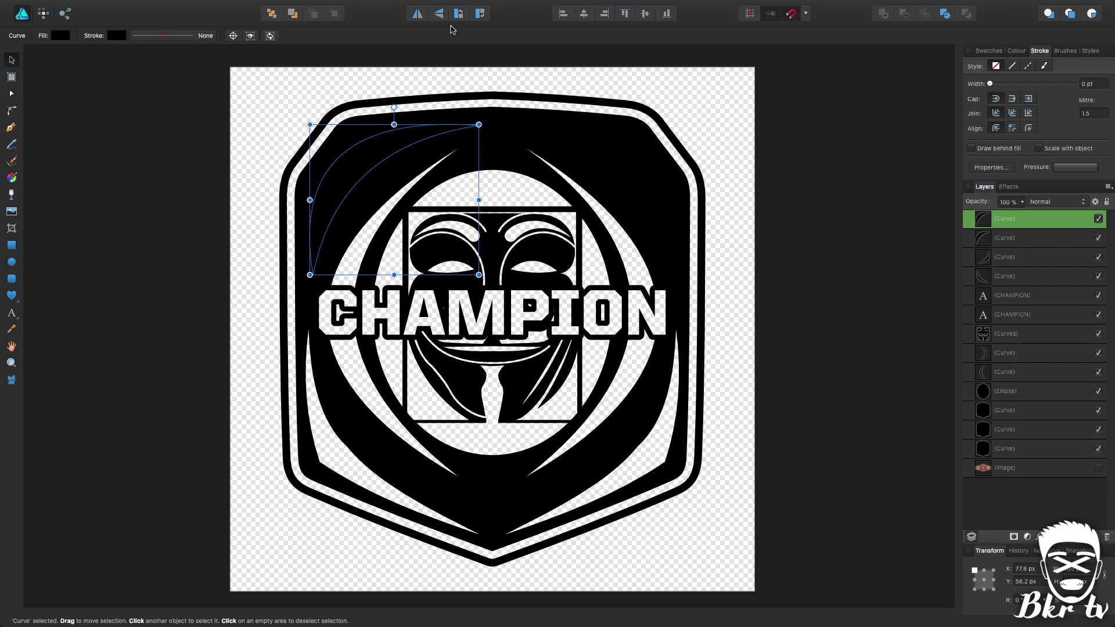
click(418, 14)
drag(443, 170, 642, 171)
shift+click(1057, 244)
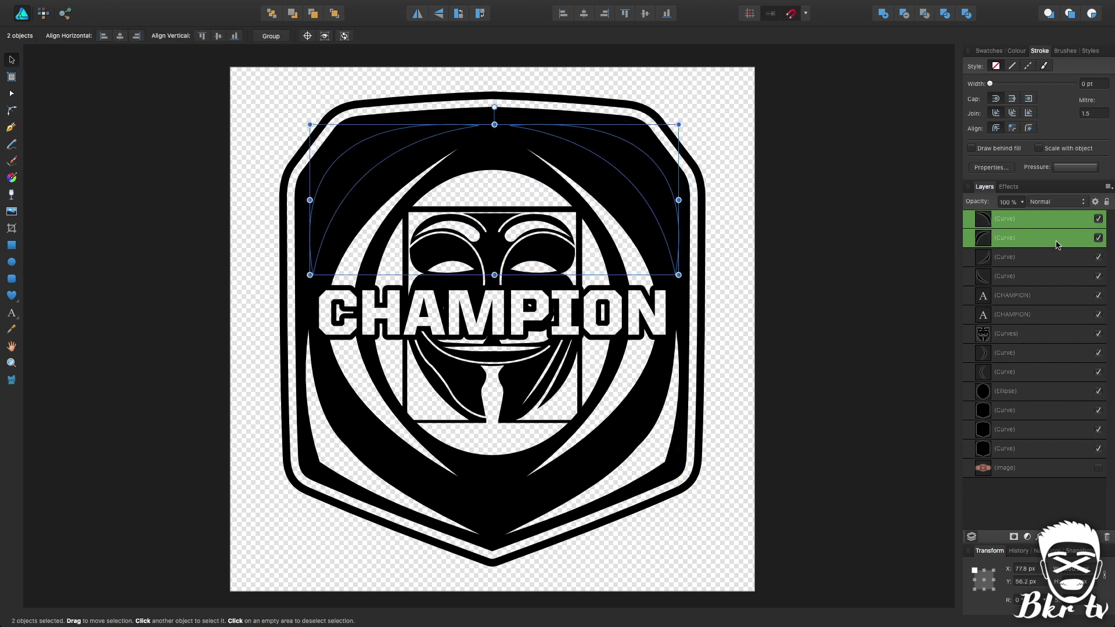
drag(523, 149, 520, 142)
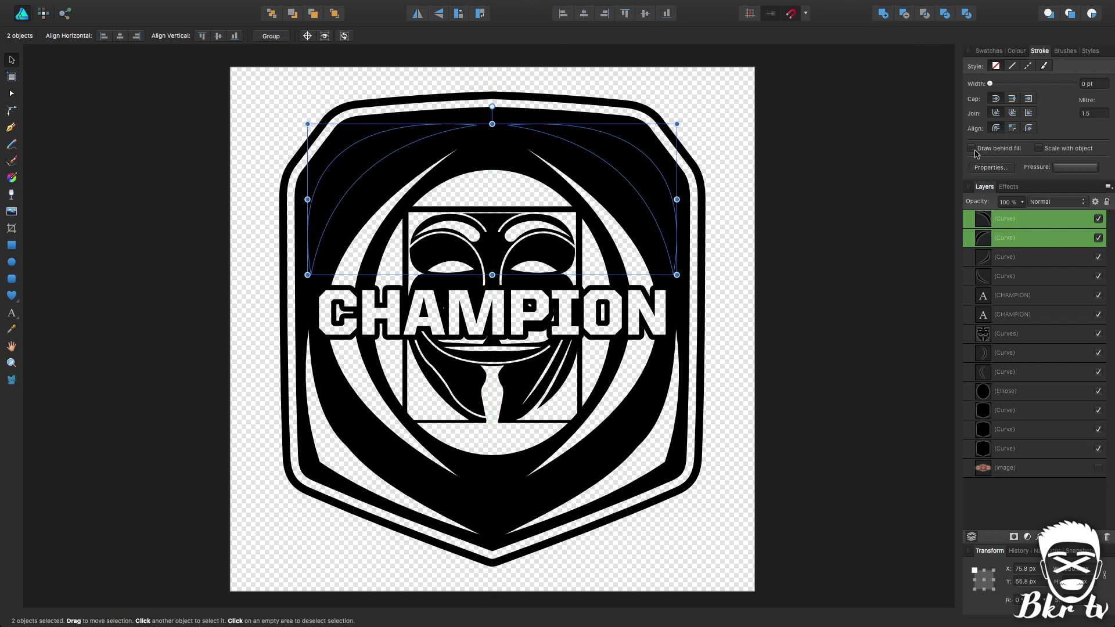
click(1040, 203)
click(1046, 456)
click(894, 305)
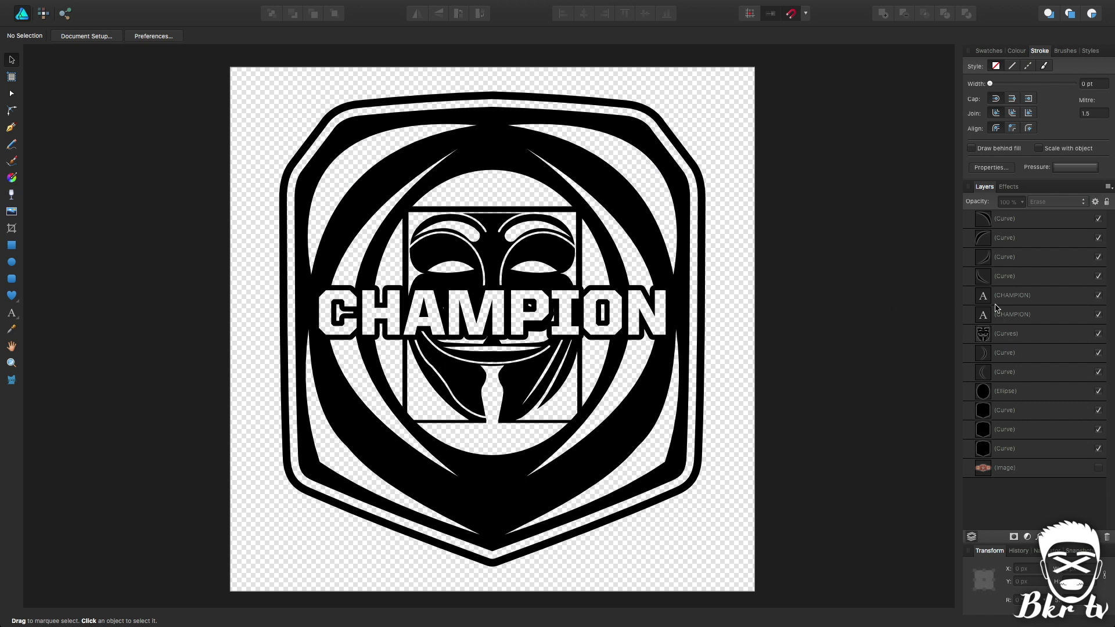
click(1026, 314)
Set the second CHAMPION text's stroke width to 0 pt
text(0)
key(Return)
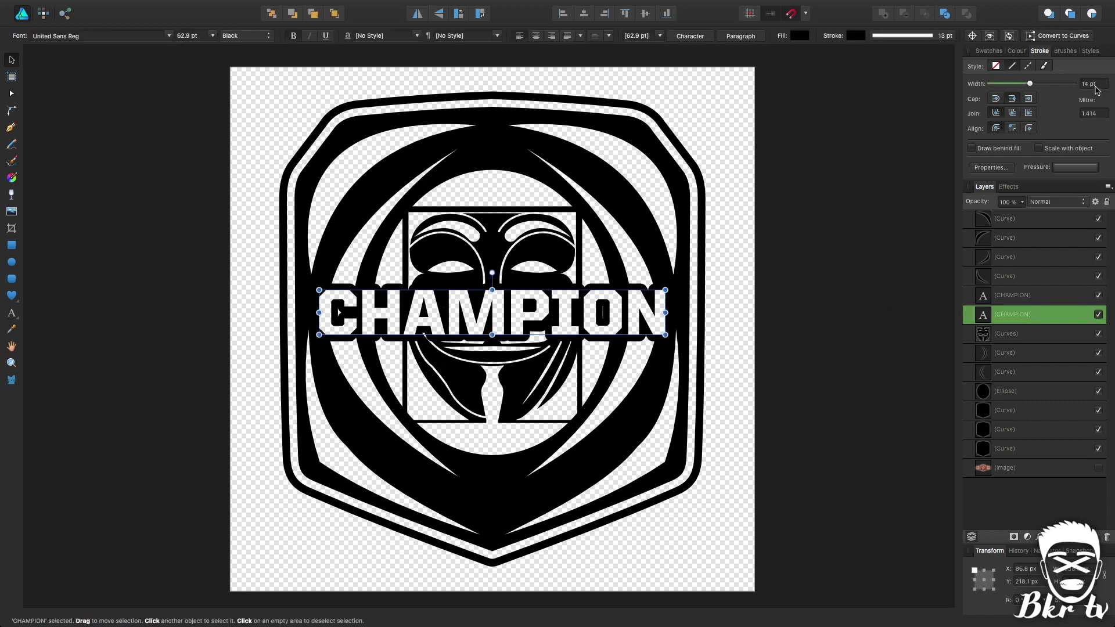
click(910, 214)
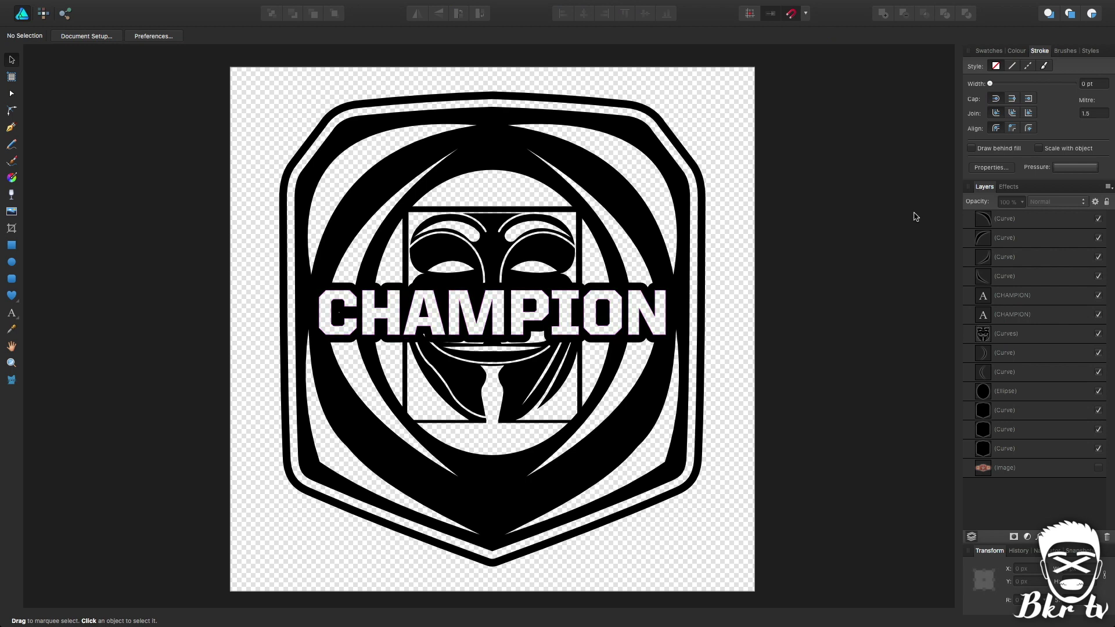
Group all thirteen logo layers and duplicate the group
click(1043, 219)
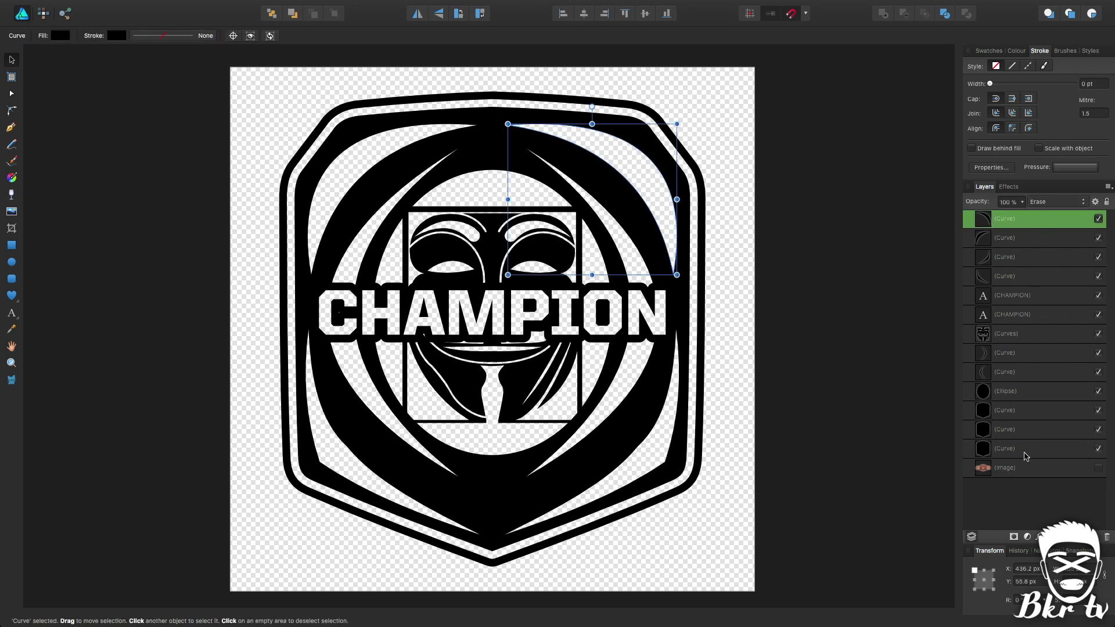
shift+click(1026, 456)
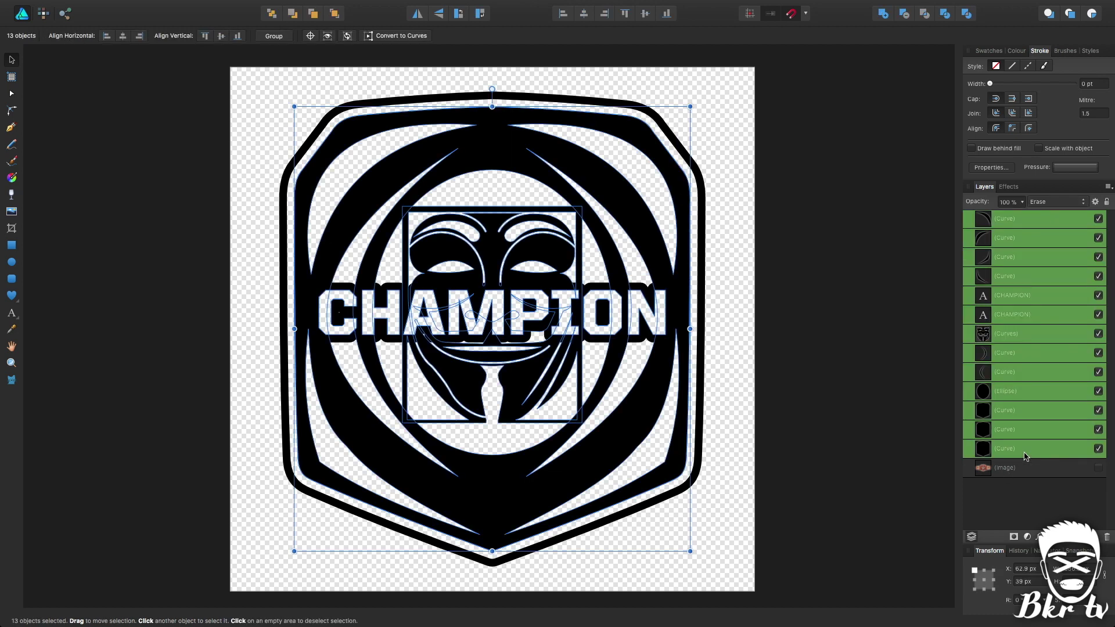
right_click(1028, 243)
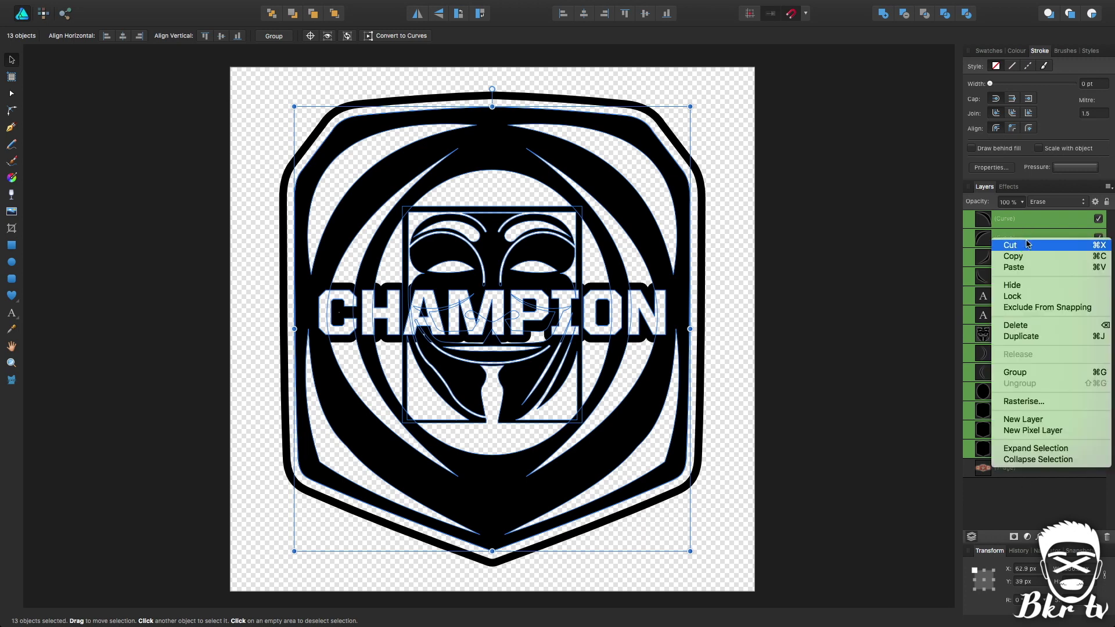
click(1027, 370)
click(900, 300)
click(1027, 225)
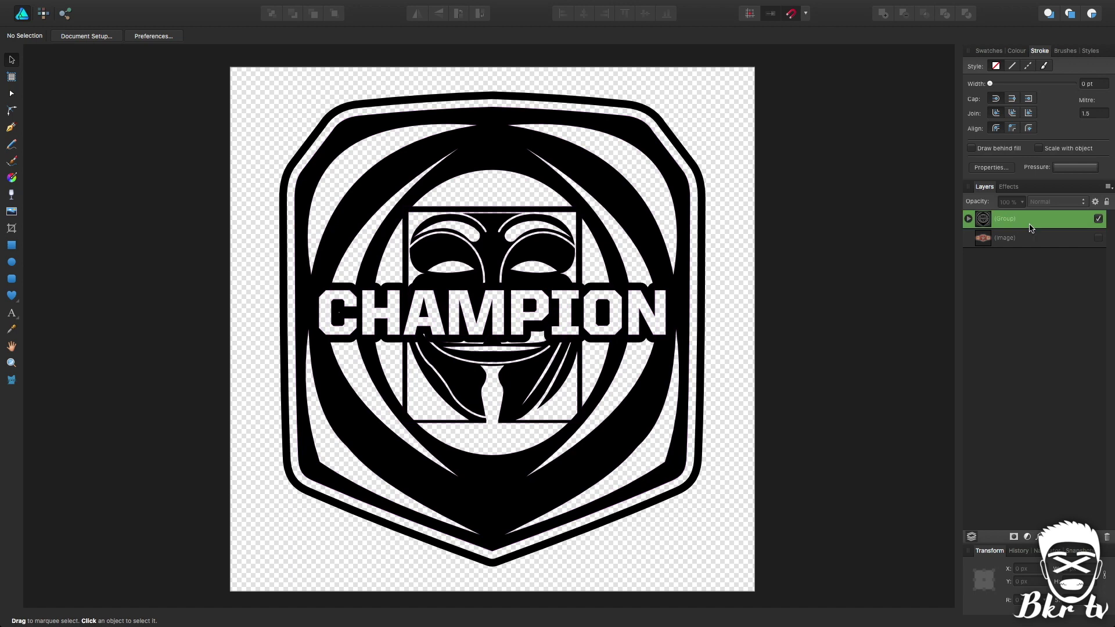
key(super+j)
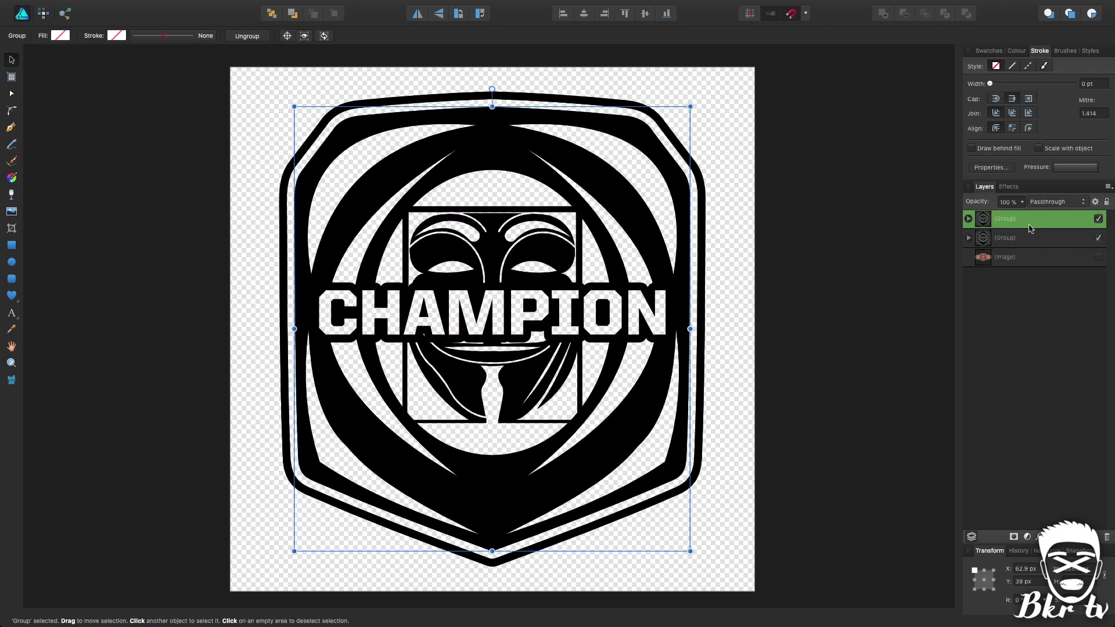
click(851, 229)
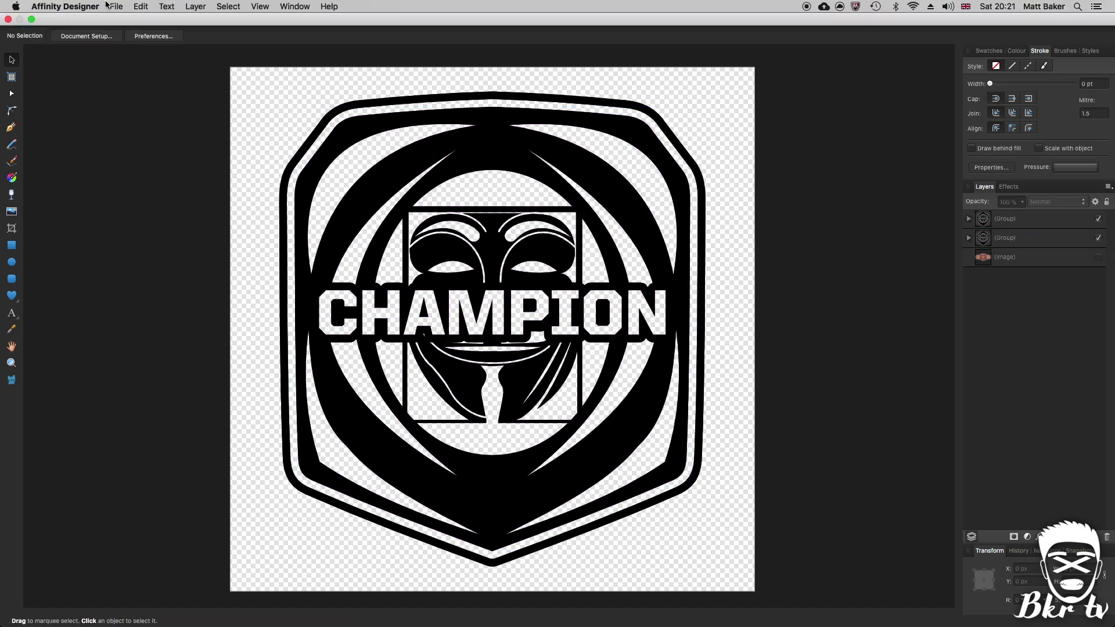
Open world side.afdesign from the recent files list
click(116, 6)
mouse_move(145, 61)
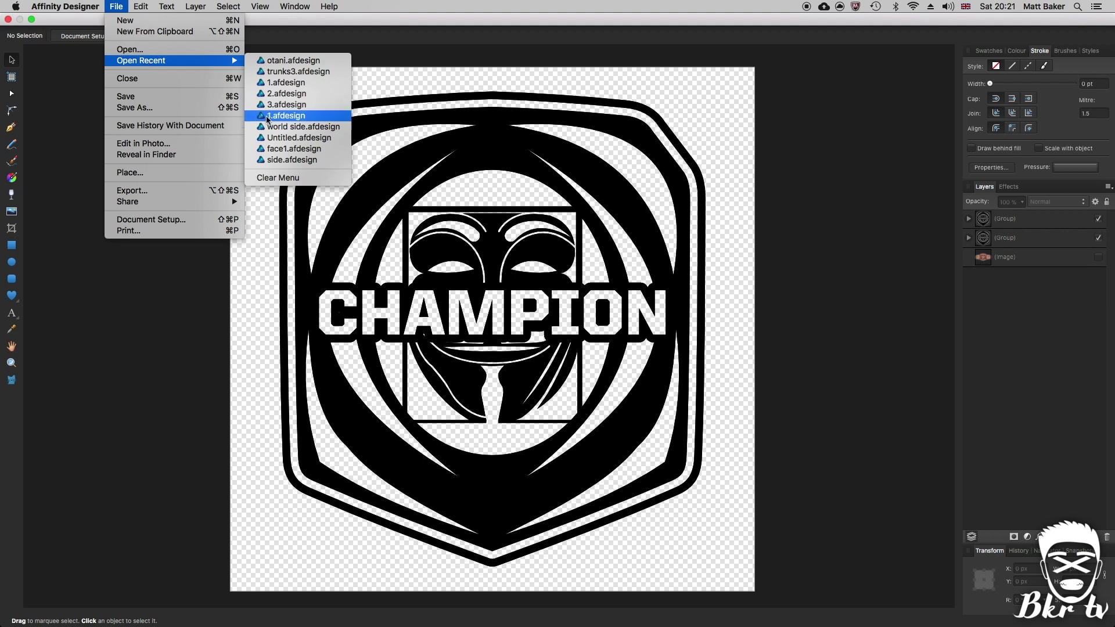
click(779, 168)
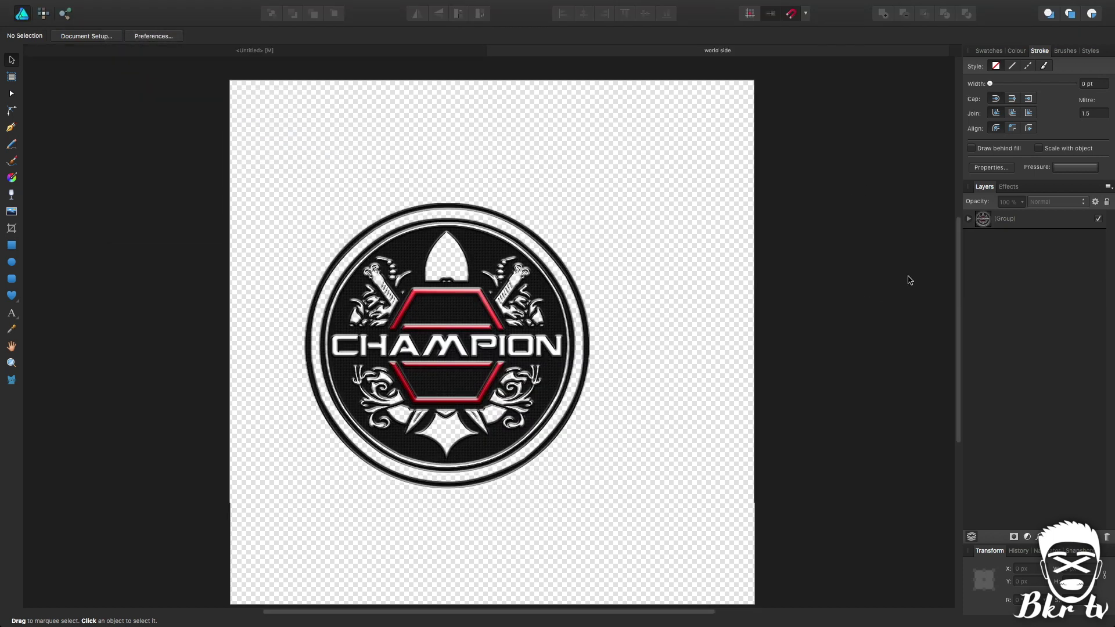
Expand the nested groups, select the texture image layer, and return to the Untitled document
click(970, 219)
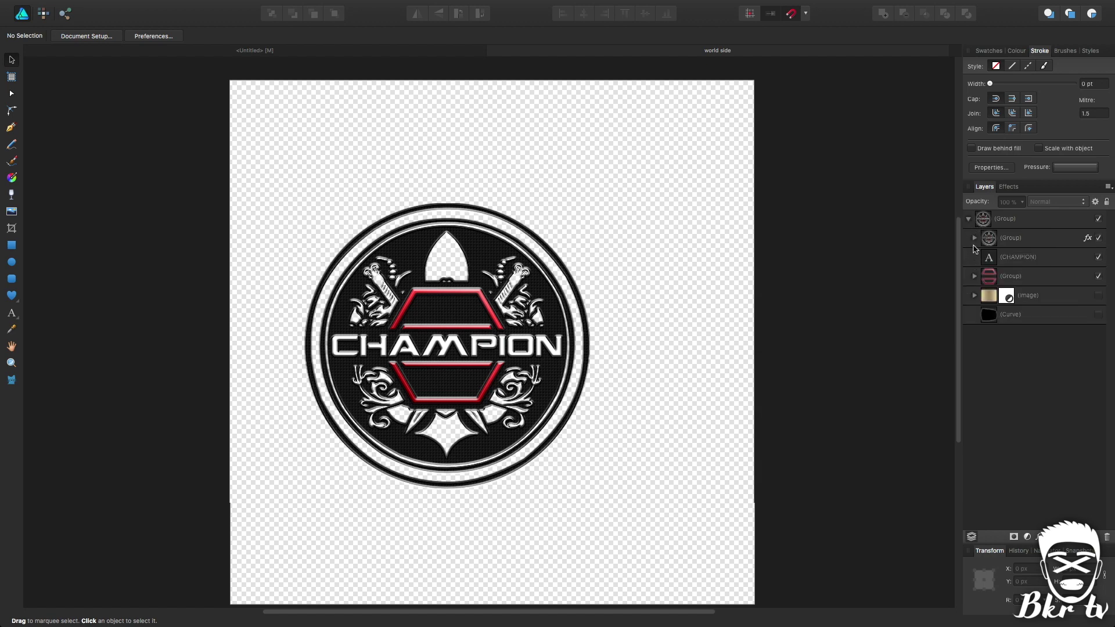
click(974, 238)
click(981, 256)
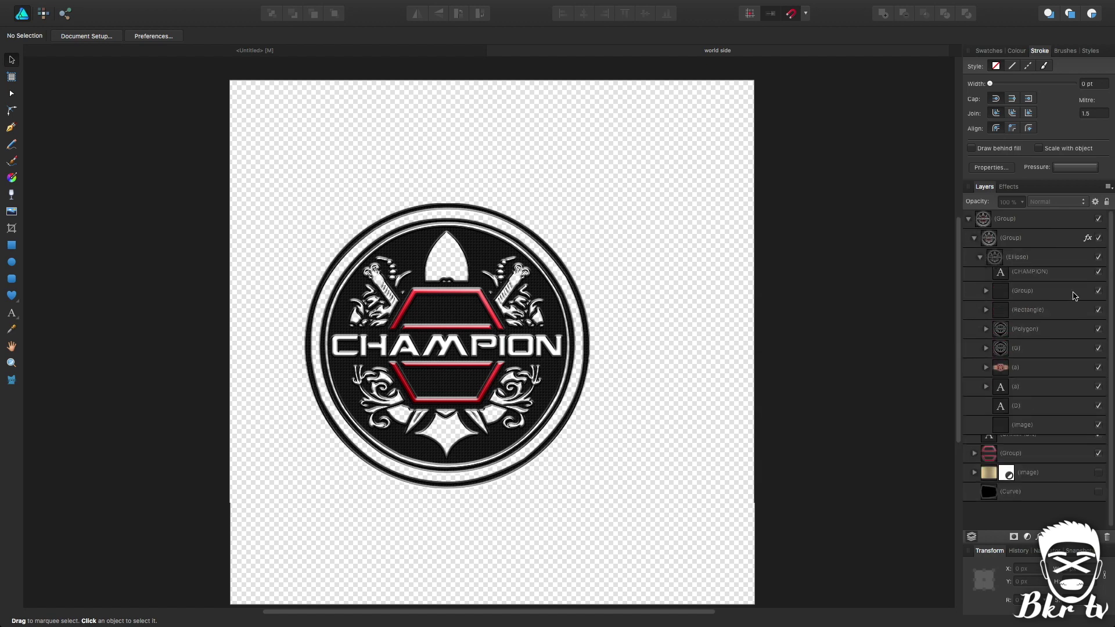
click(1031, 451)
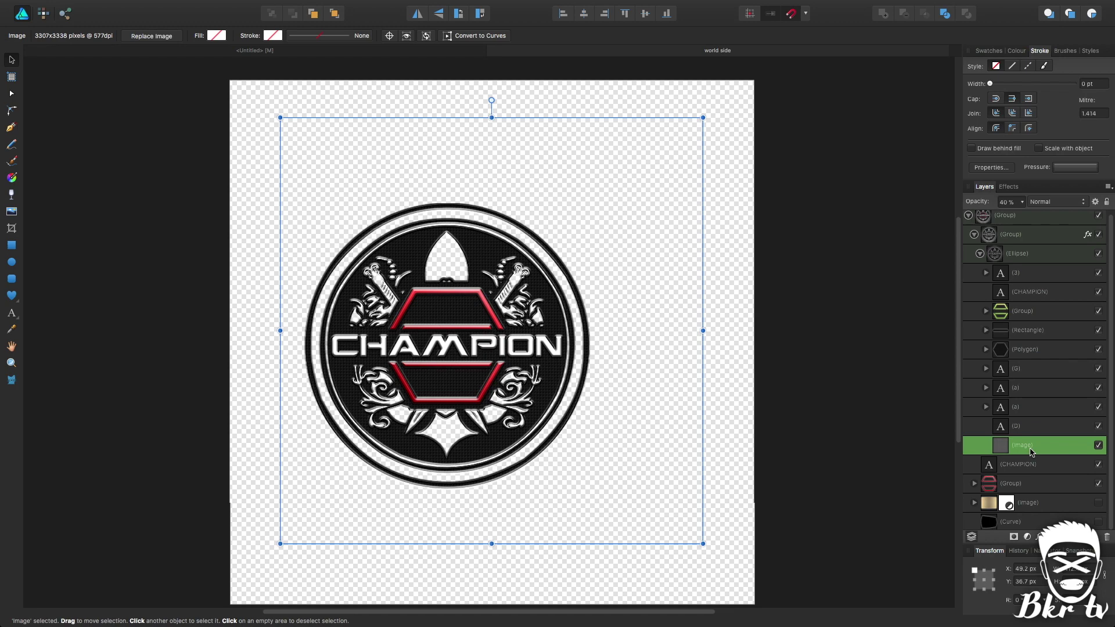
click(452, 52)
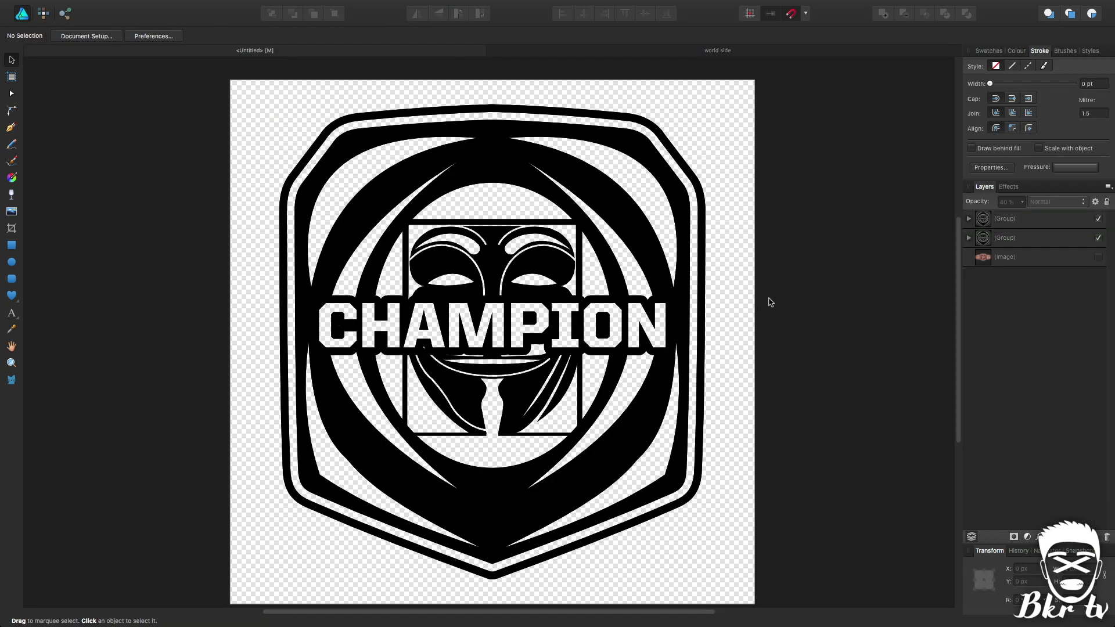
Paste the texture at the canvas's top-left, stretch it to fill the canvas at 100% opacity
key(super+v)
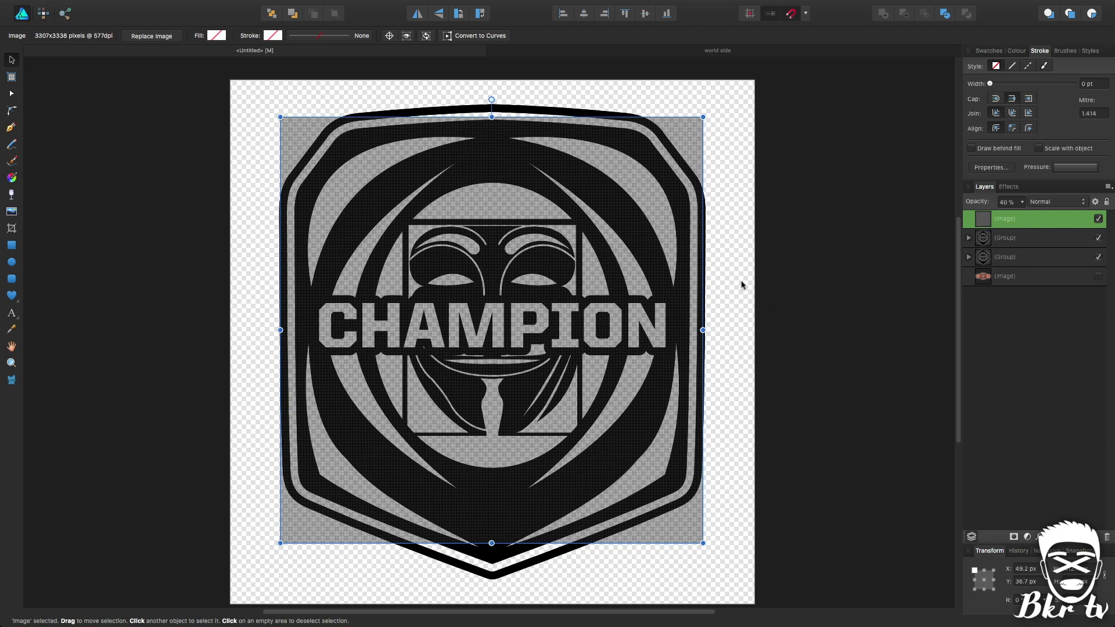
drag(486, 174, 433, 142)
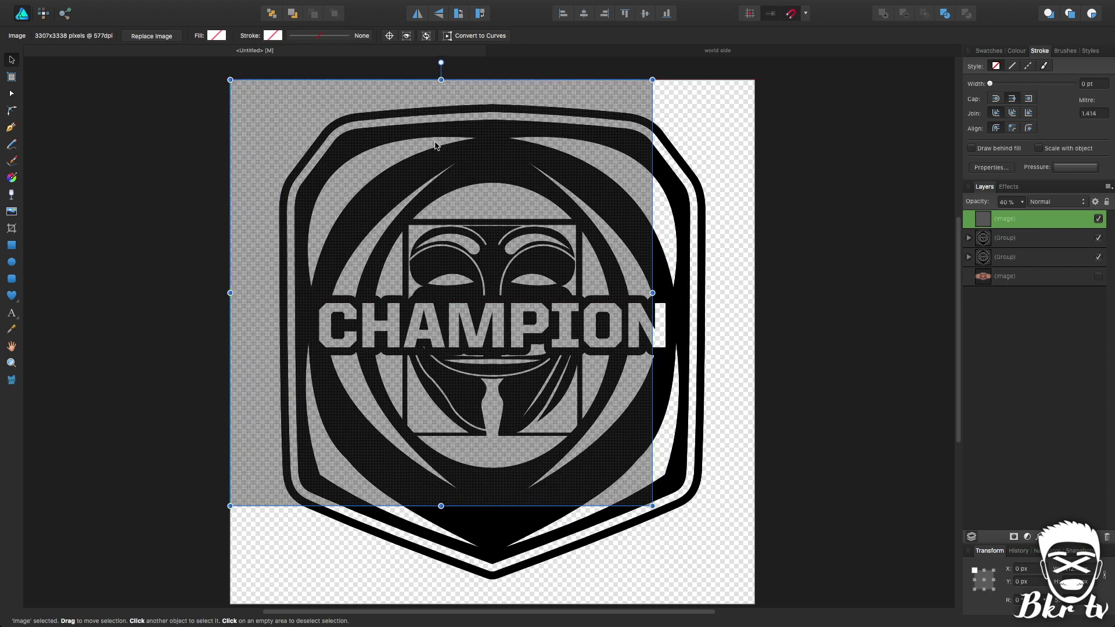
scroll(583, 347, down, 3)
drag(642, 429, 753, 522)
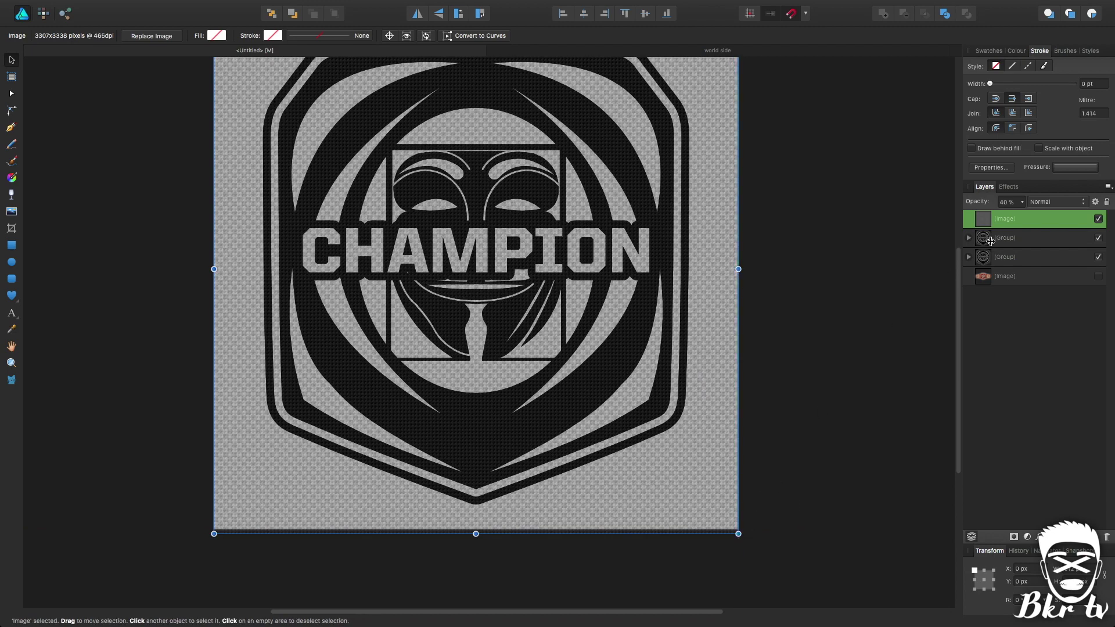
click(1022, 201)
drag(1030, 222, 1097, 220)
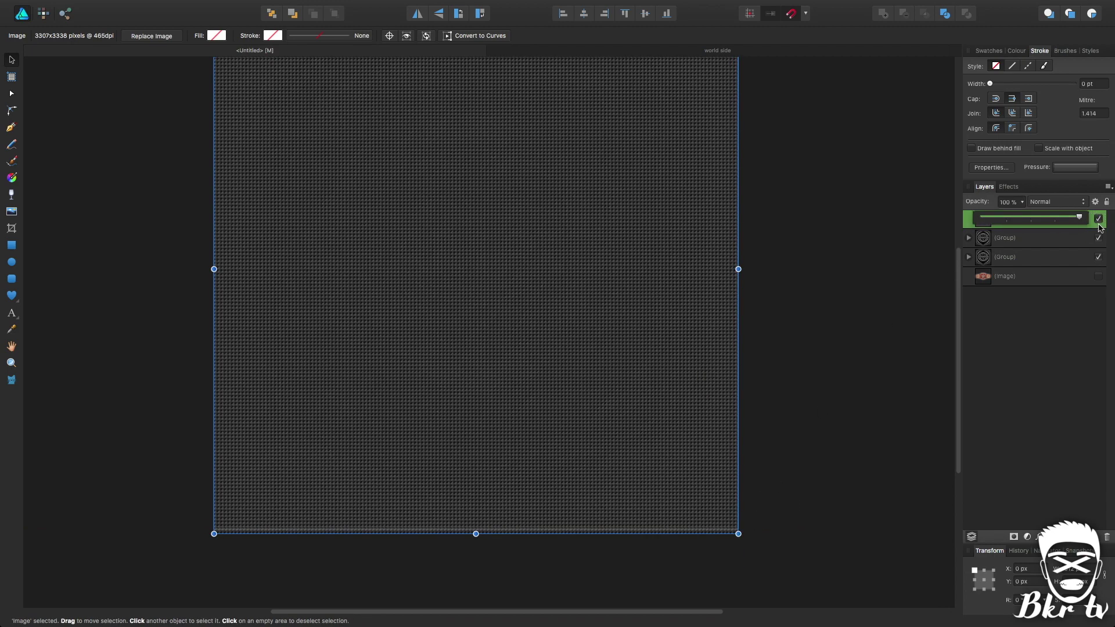
click(822, 207)
Mask the texture by nesting the upper logo group inside the texture layer
scroll(855, 260, left, 1)
scroll(855, 259, up, 1)
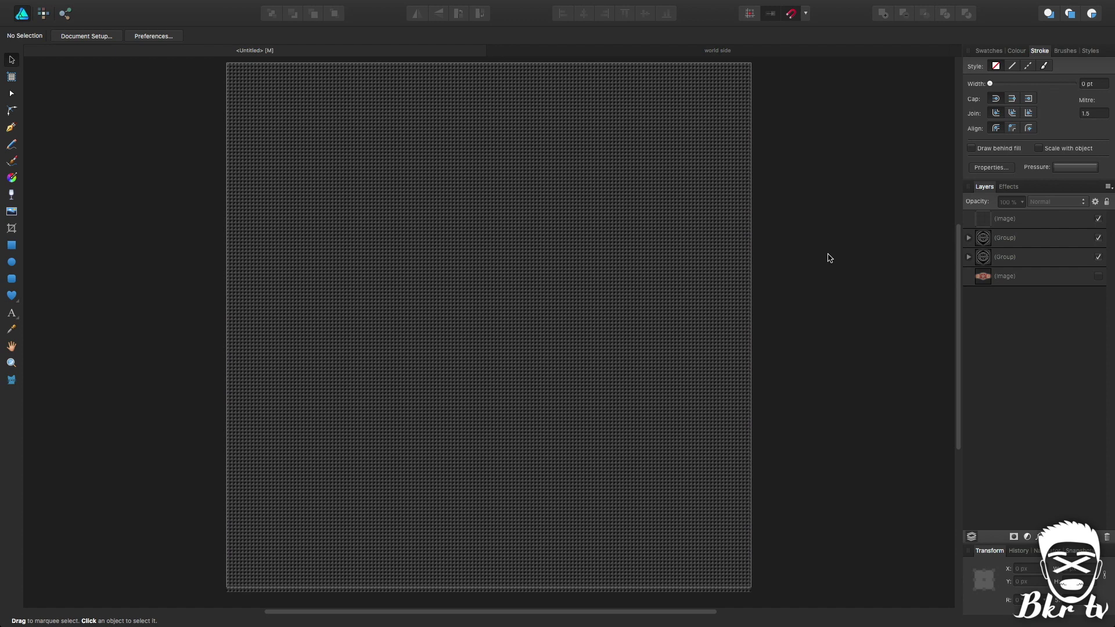
click(1022, 240)
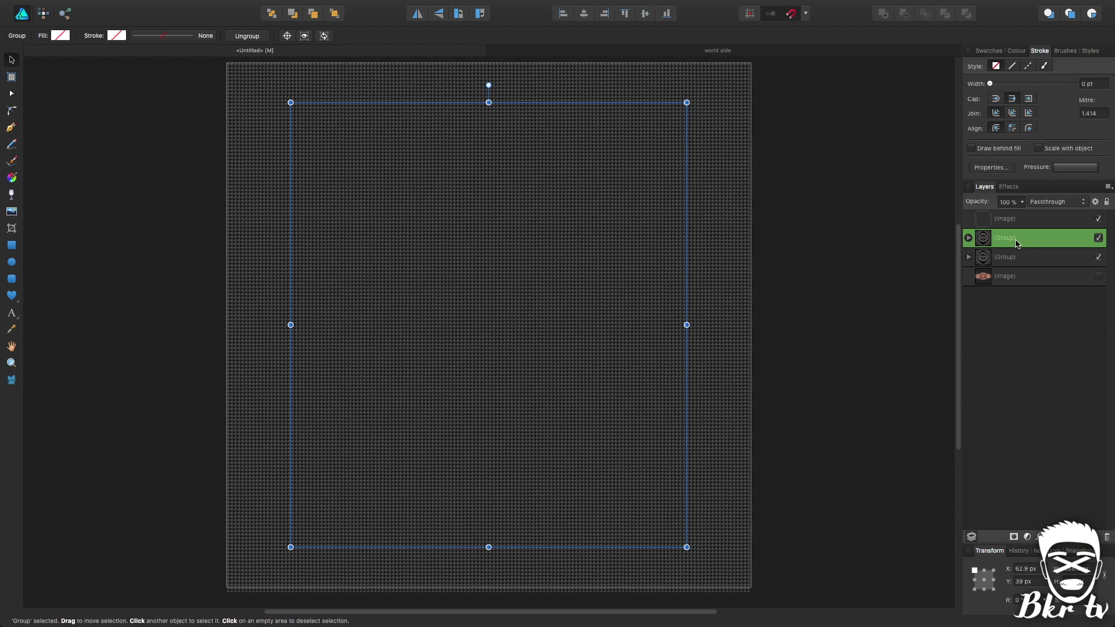
drag(1005, 238, 992, 220)
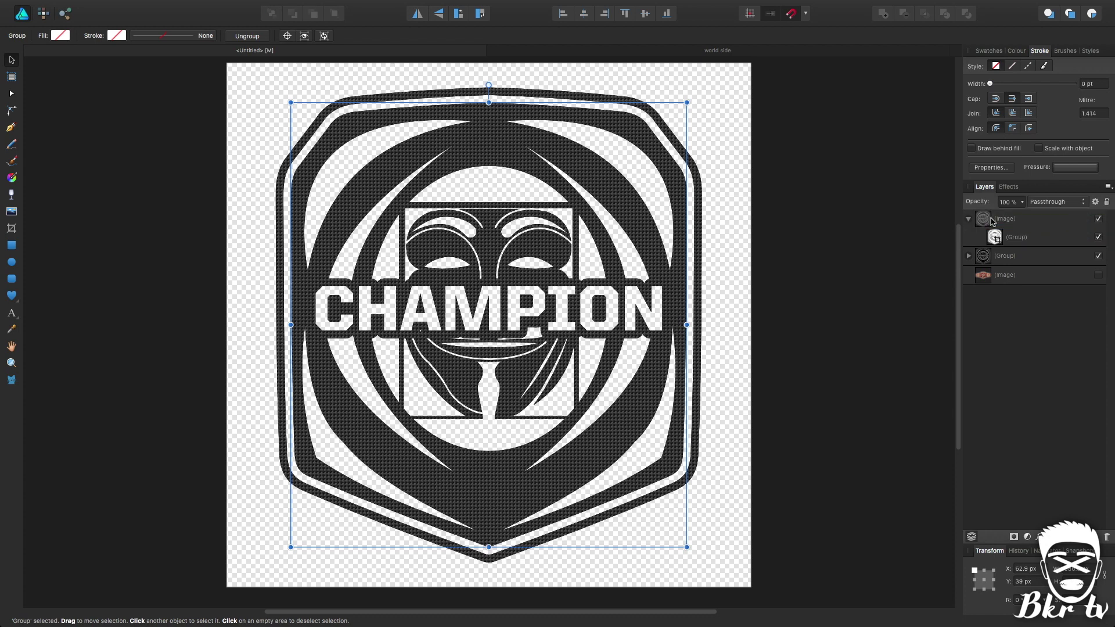
click(880, 204)
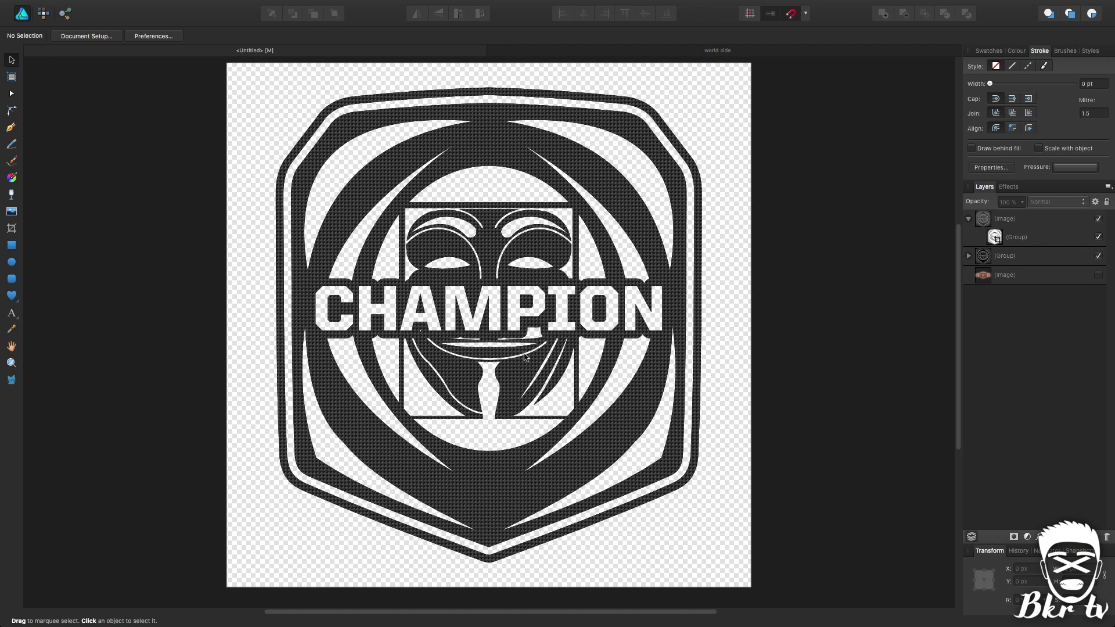
Lower the texture image's opacity to 60%
click(969, 218)
click(1037, 218)
click(1023, 202)
drag(1025, 211, 983, 226)
click(912, 223)
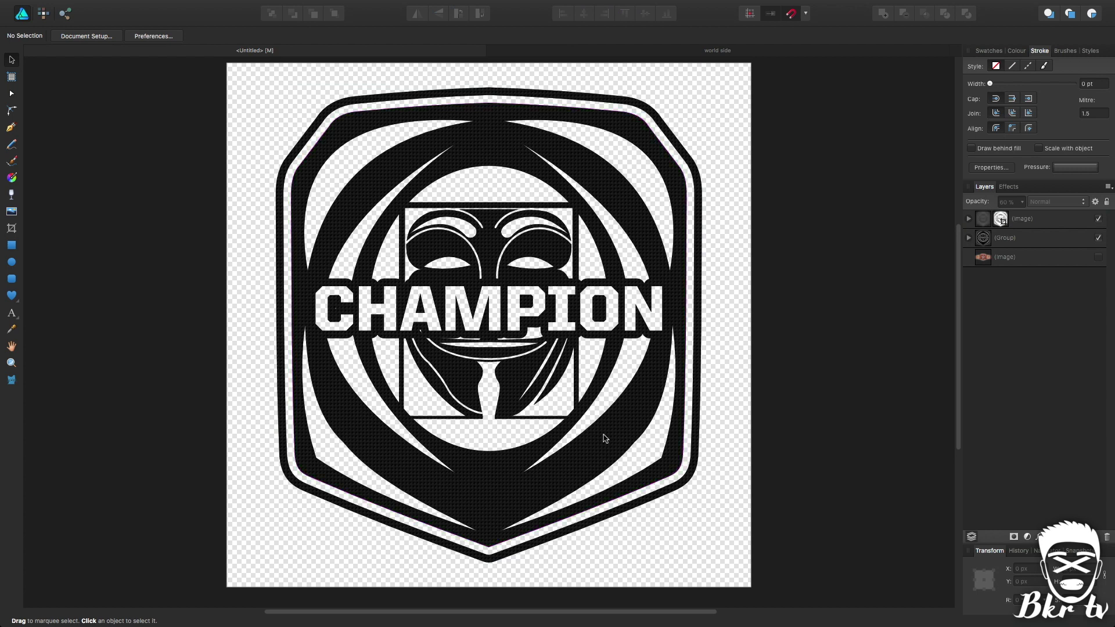
Group the texture image layer together with the logo group
click(1056, 219)
shift+click(1056, 237)
right_click(1056, 238)
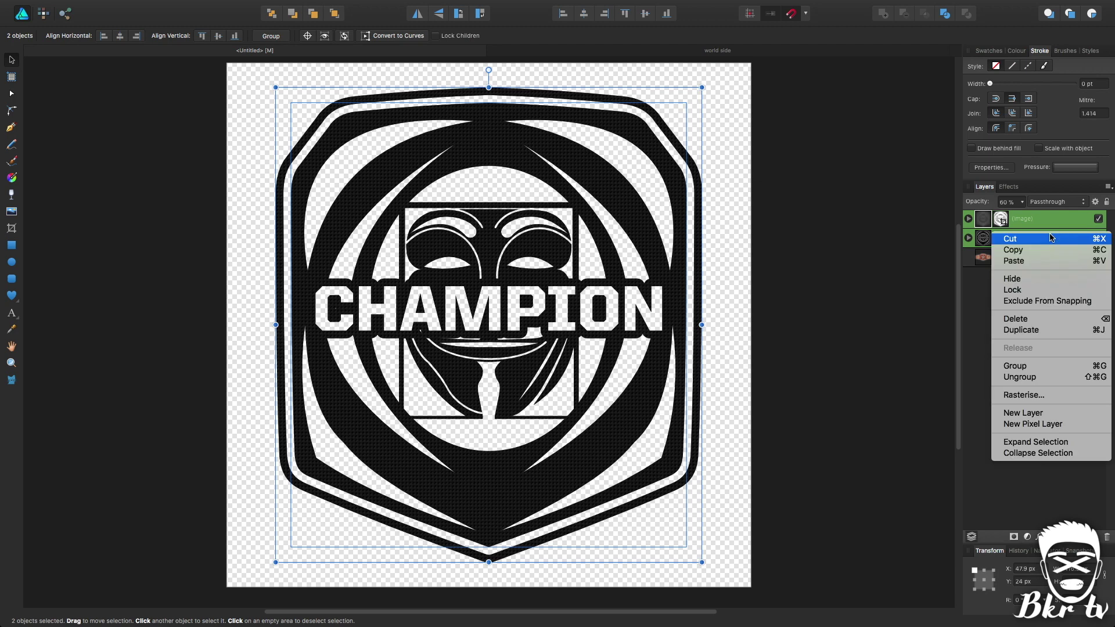
click(1053, 367)
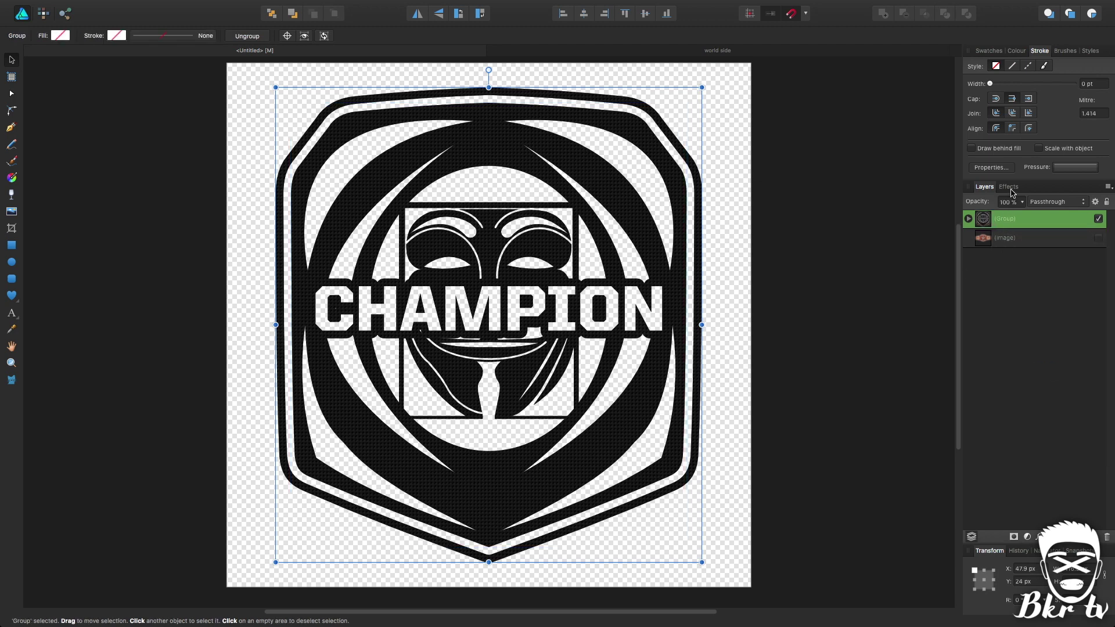
Give the group an inverted Emboss bevel with 1 px radius and 5 px depth
click(1010, 188)
click(982, 358)
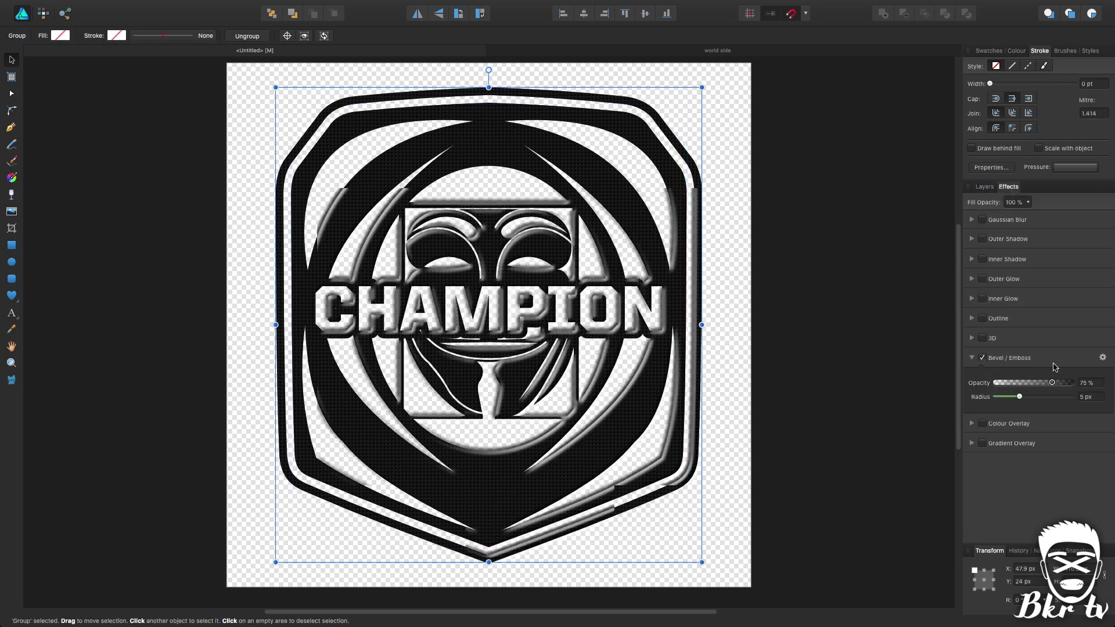
click(1103, 359)
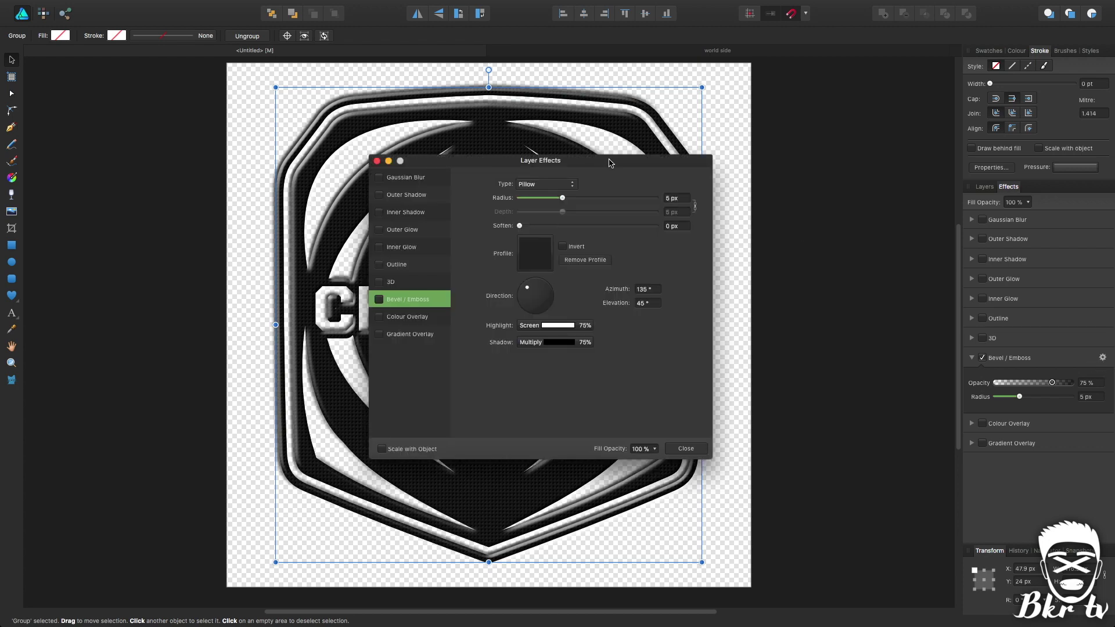
drag(607, 163, 851, 178)
click(784, 197)
click(766, 189)
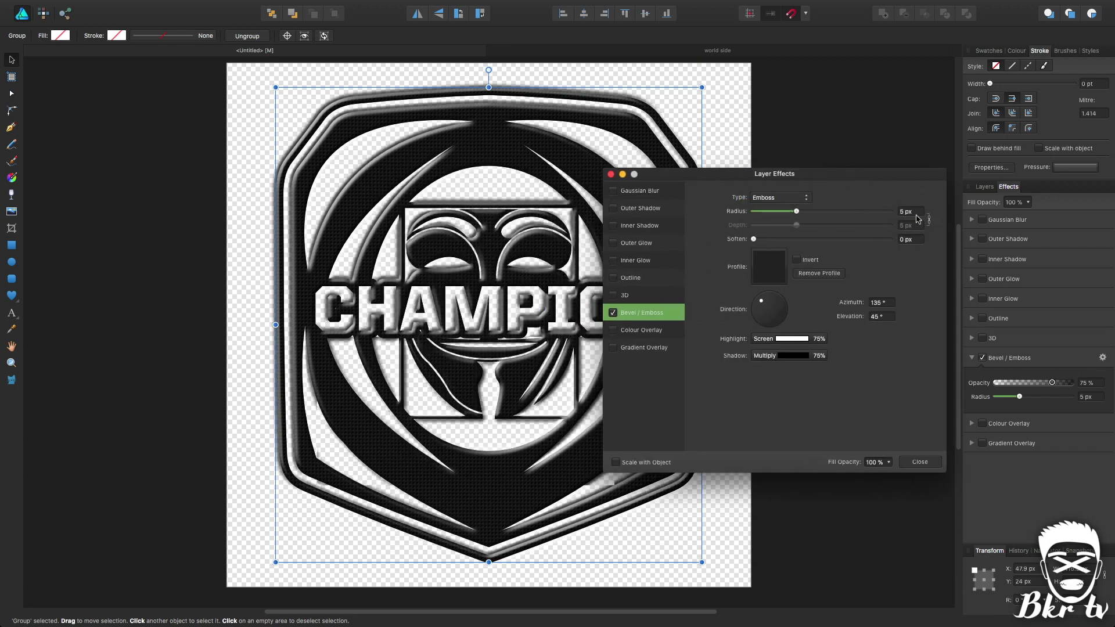
click(929, 222)
click(930, 222)
click(930, 220)
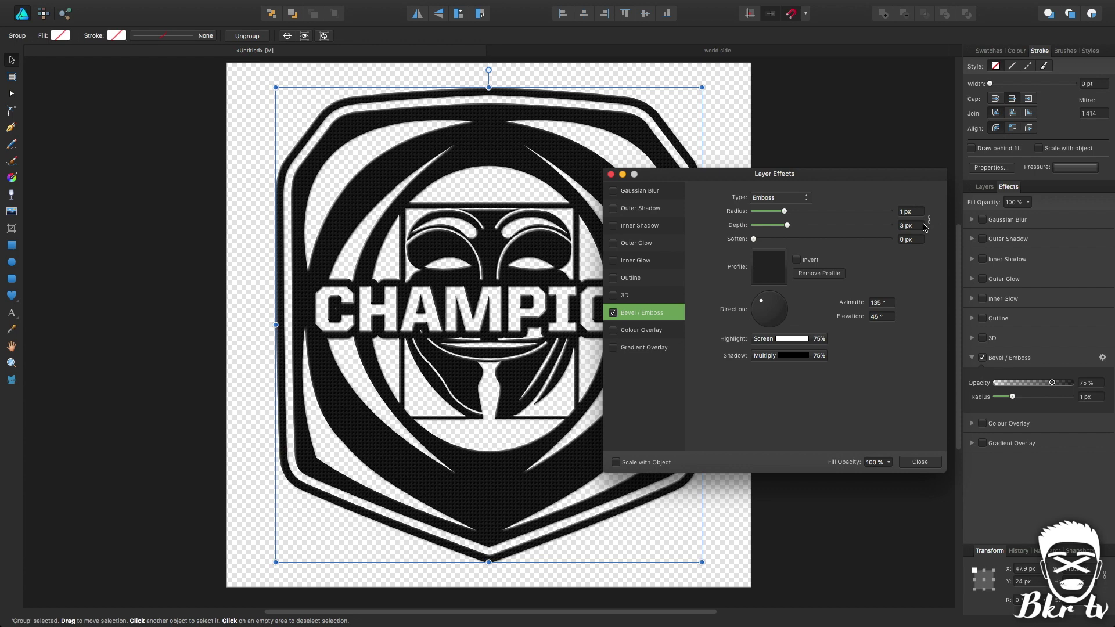
click(812, 262)
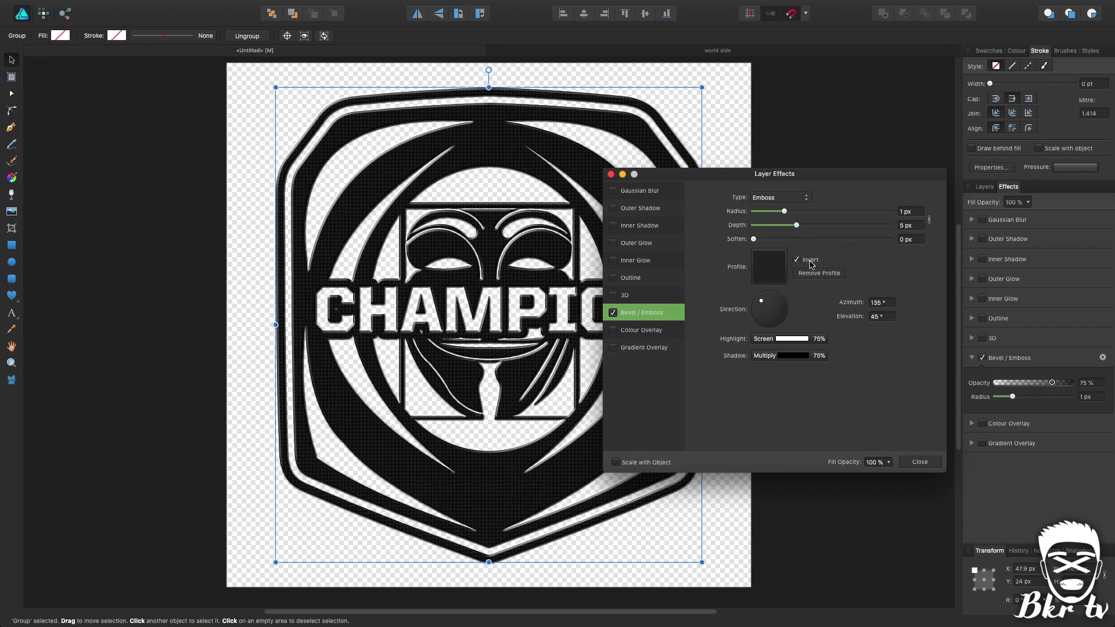
Set the emboss lighting azimuth to 90° and close Layer Effects
click(882, 303)
text(90)
key(Return)
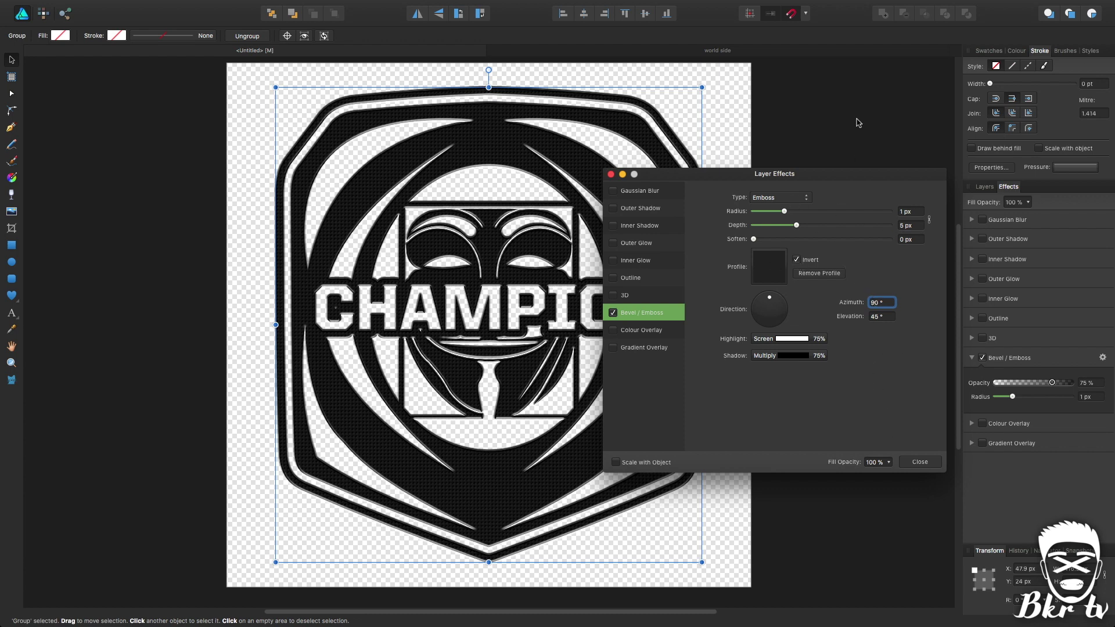
drag(854, 177, 979, 168)
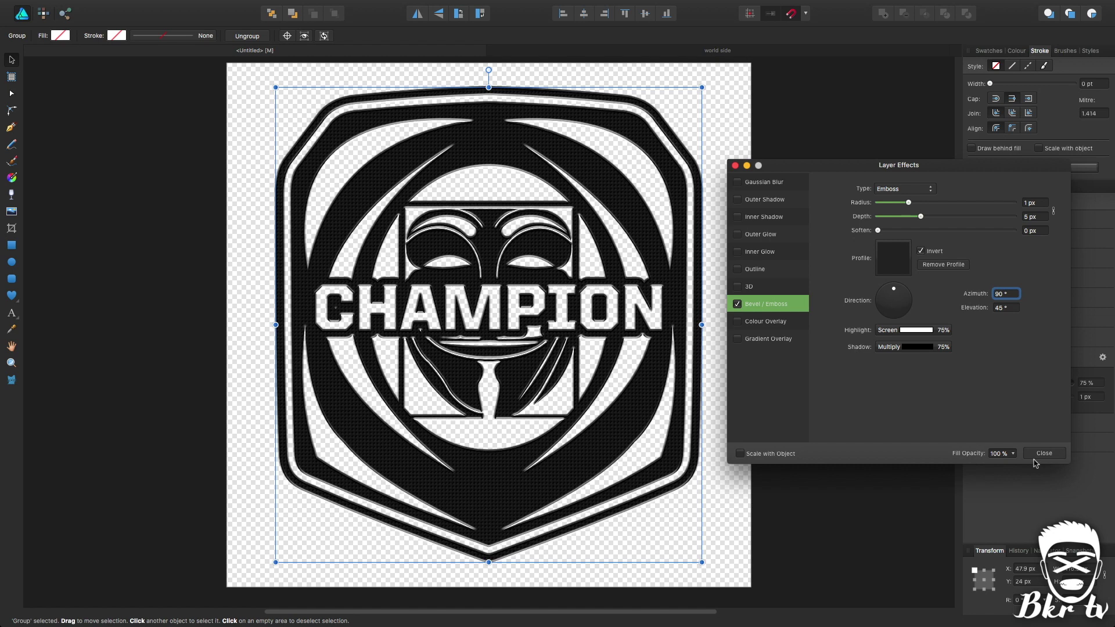
click(1044, 454)
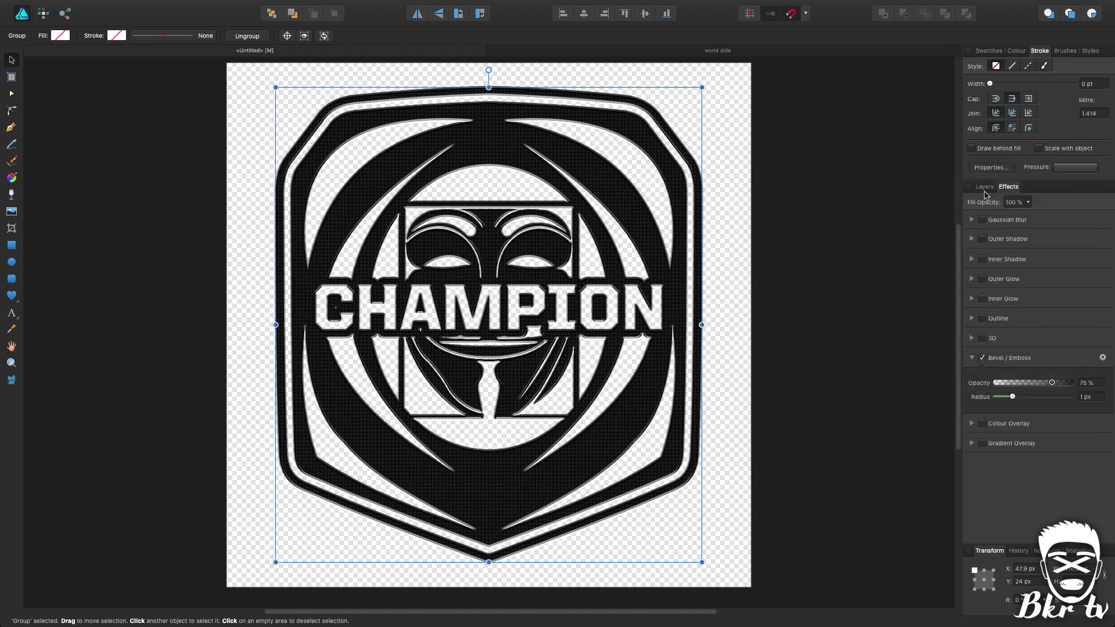
Duplicate the CHAMPION text layer and move the copy out just below the logo group
click(985, 188)
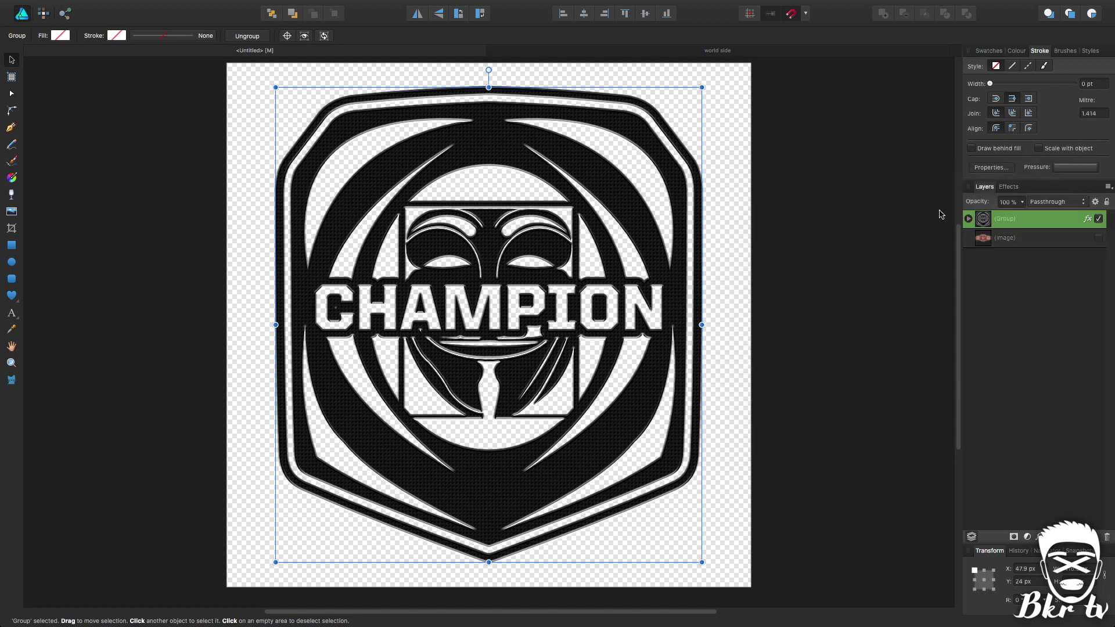
click(969, 219)
click(975, 258)
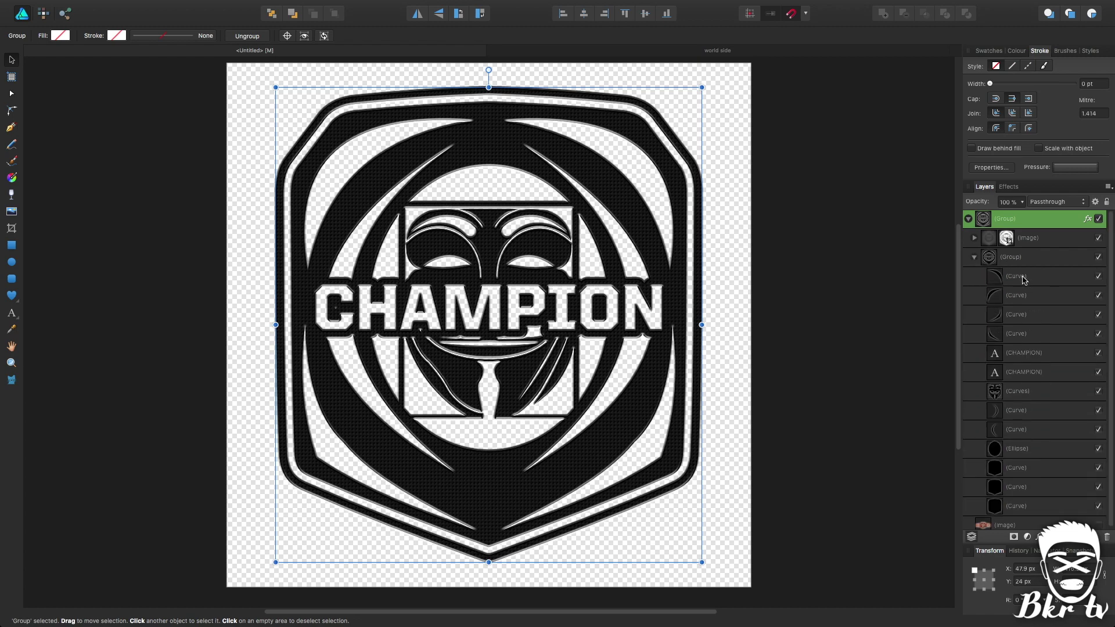
click(1040, 355)
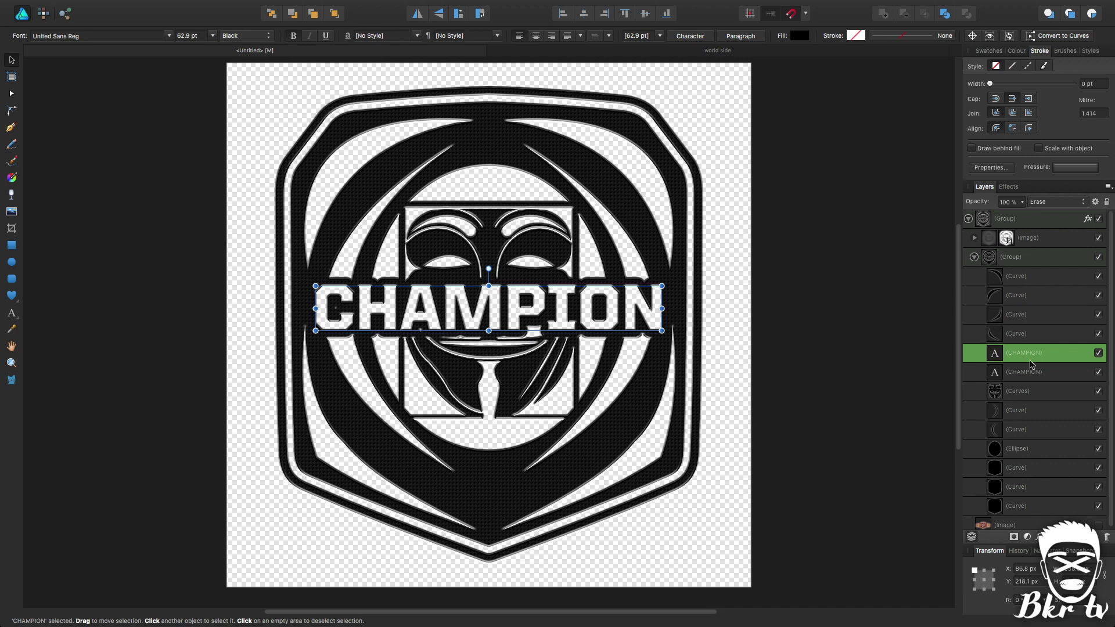
key(super+j)
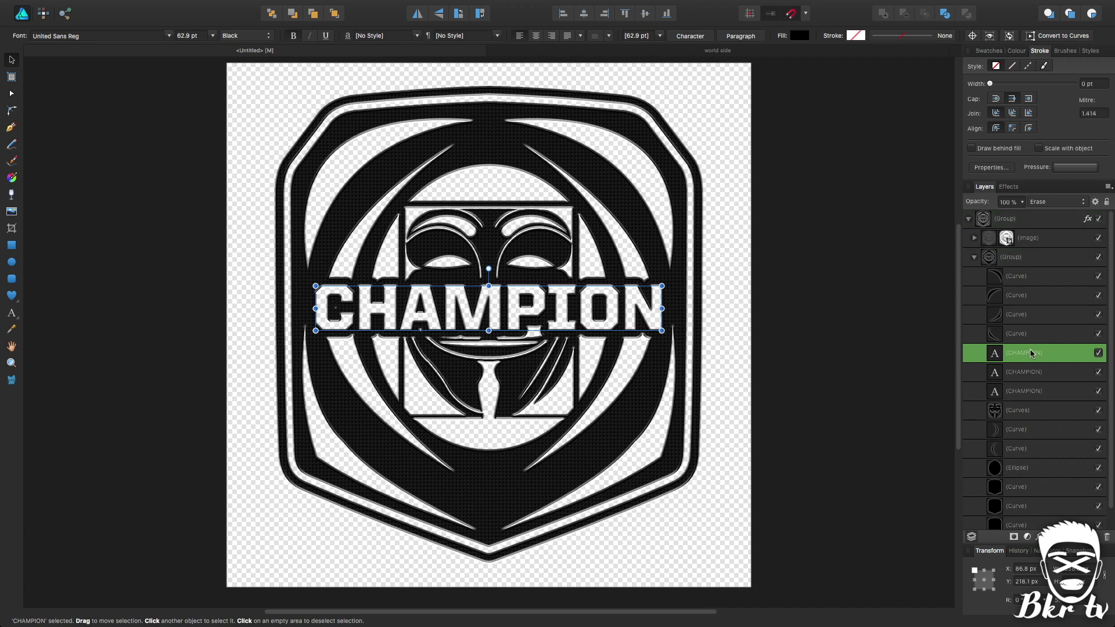
click(1033, 351)
drag(1032, 351, 1004, 220)
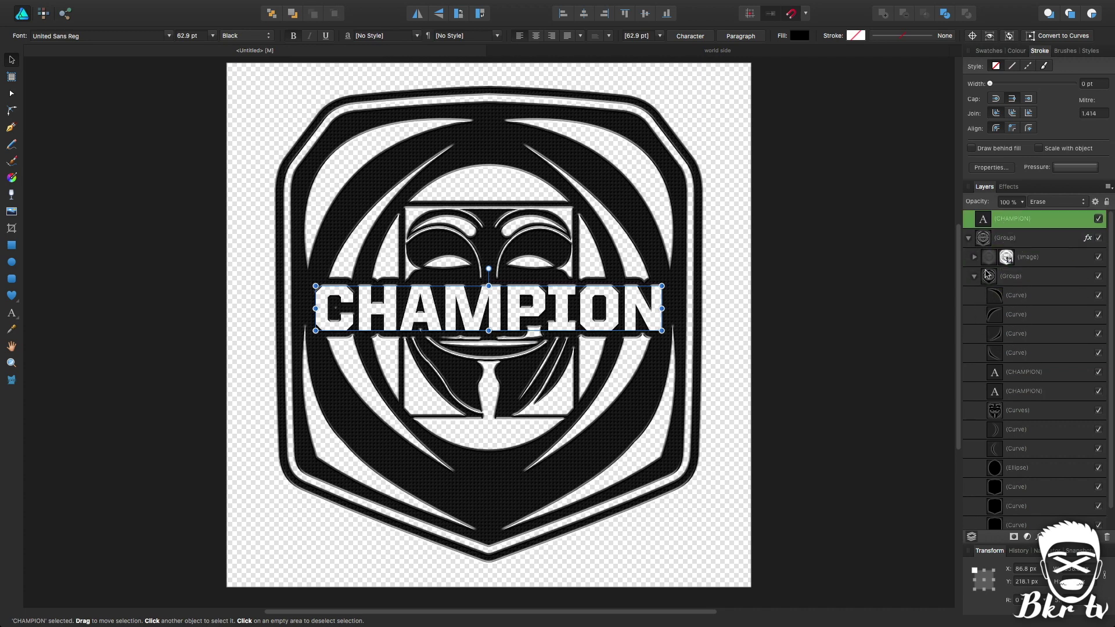
click(974, 277)
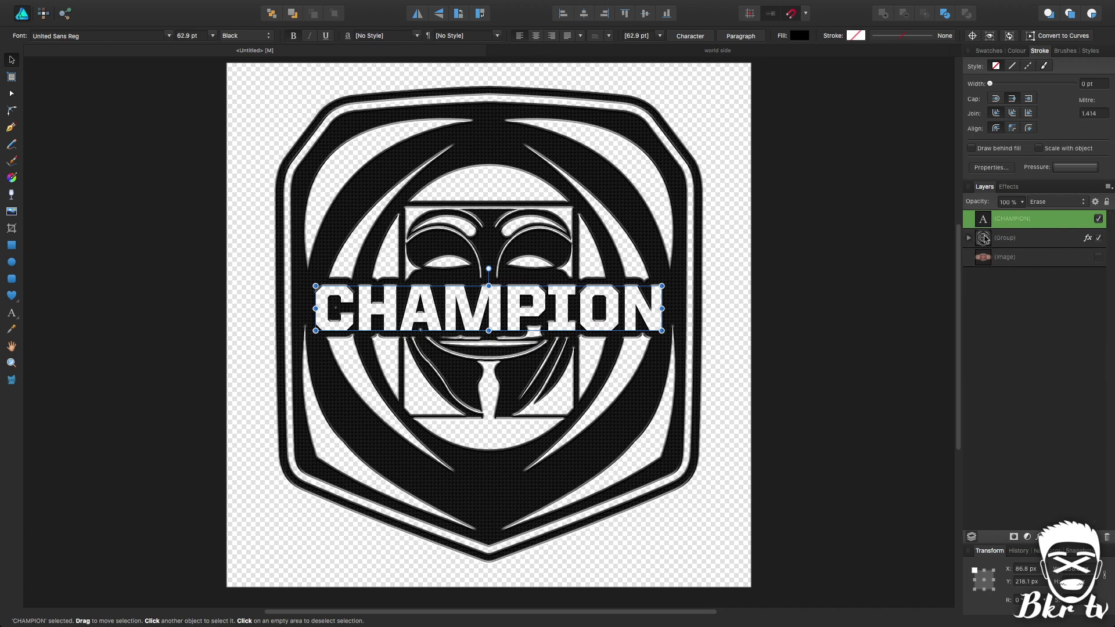
drag(987, 257, 983, 246)
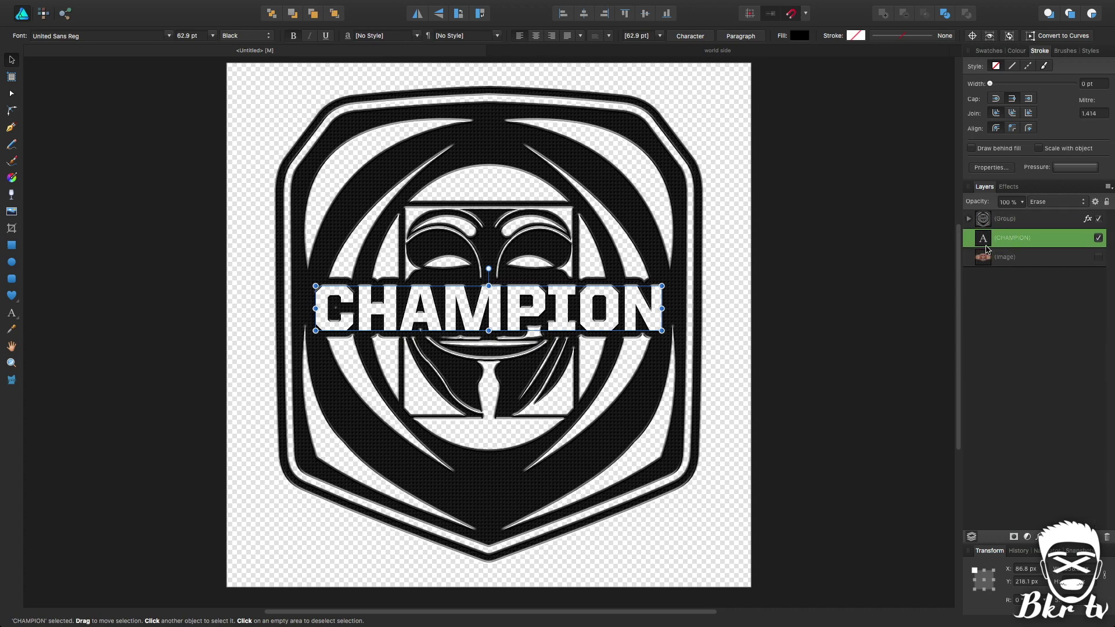
Set the CHAMPION copy's blend mode to Normal and colour it white
click(1050, 201)
click(1046, 11)
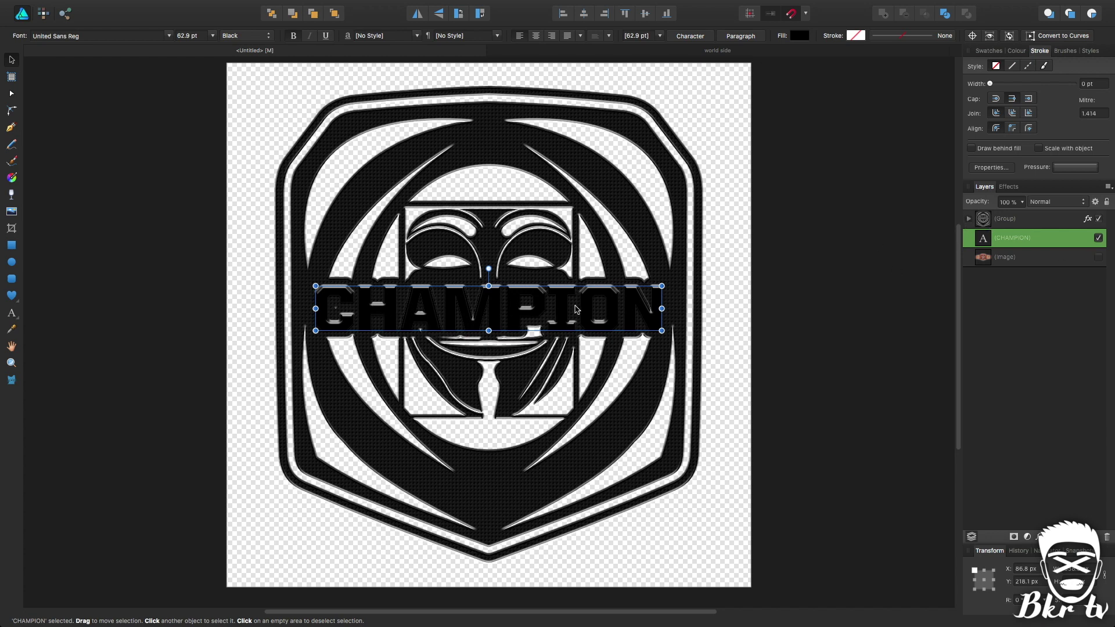
click(1017, 51)
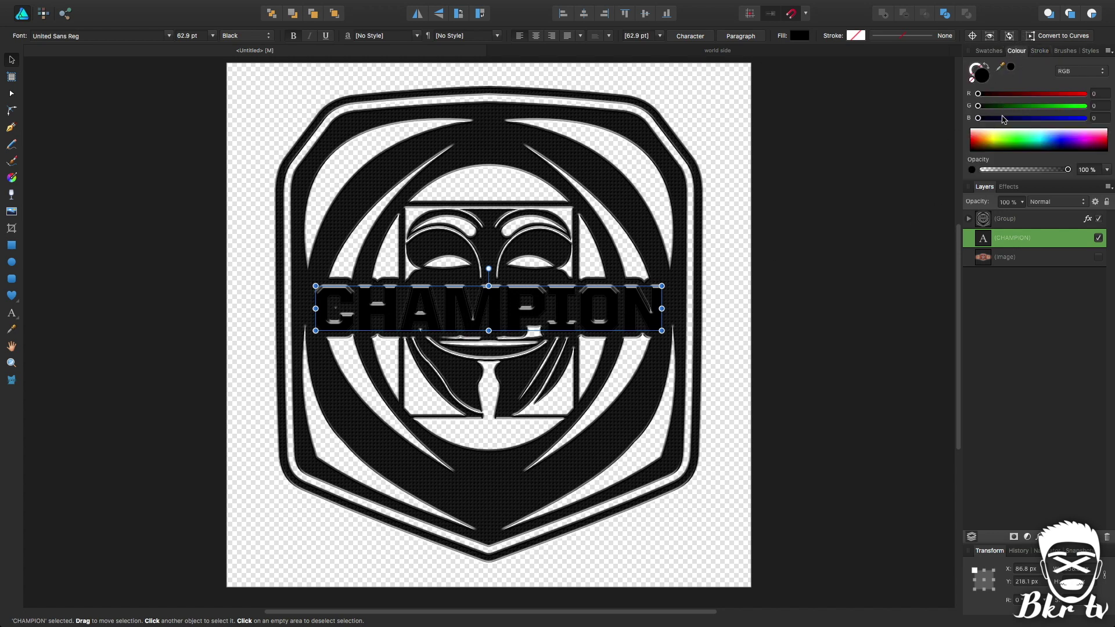
drag(1002, 138, 953, 112)
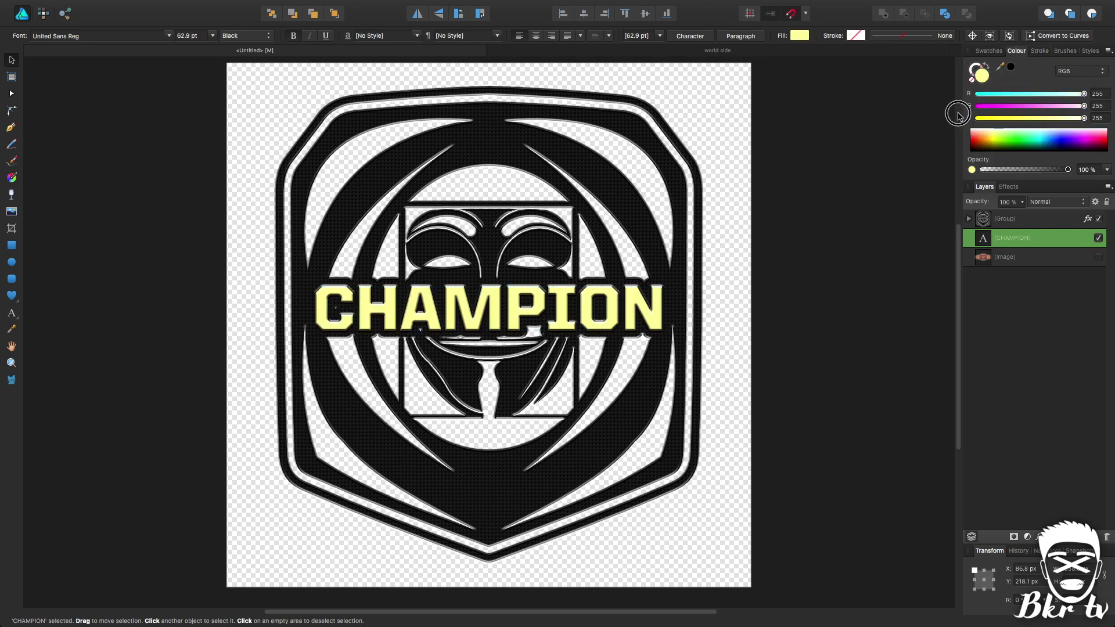
click(859, 127)
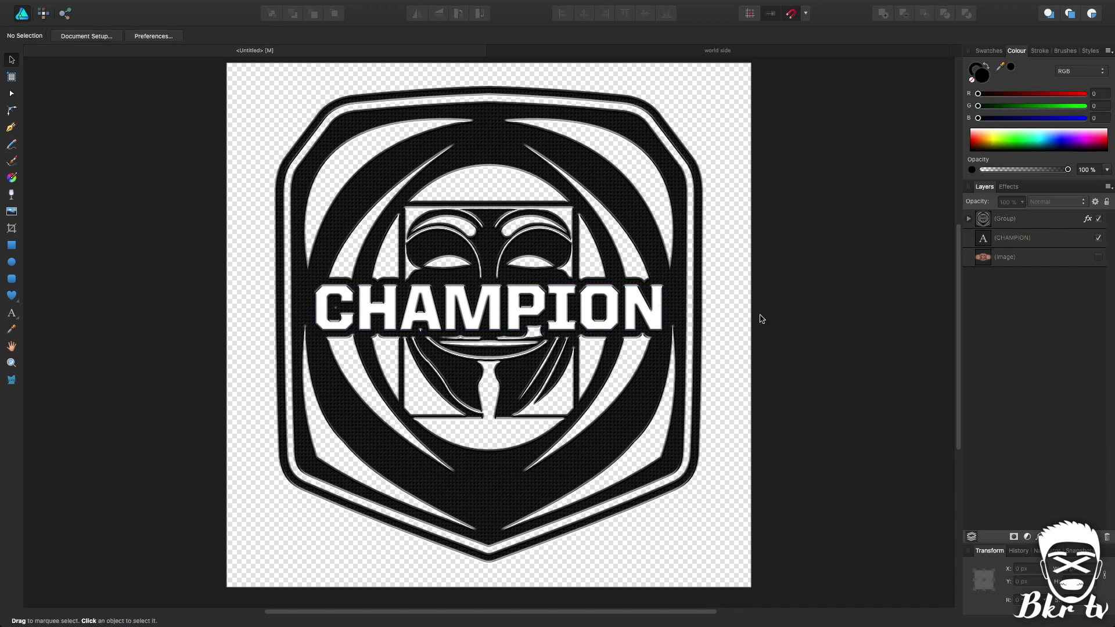
Duplicate the Ellipse layer inside the logo group and drag the copy to the top
click(969, 219)
click(975, 256)
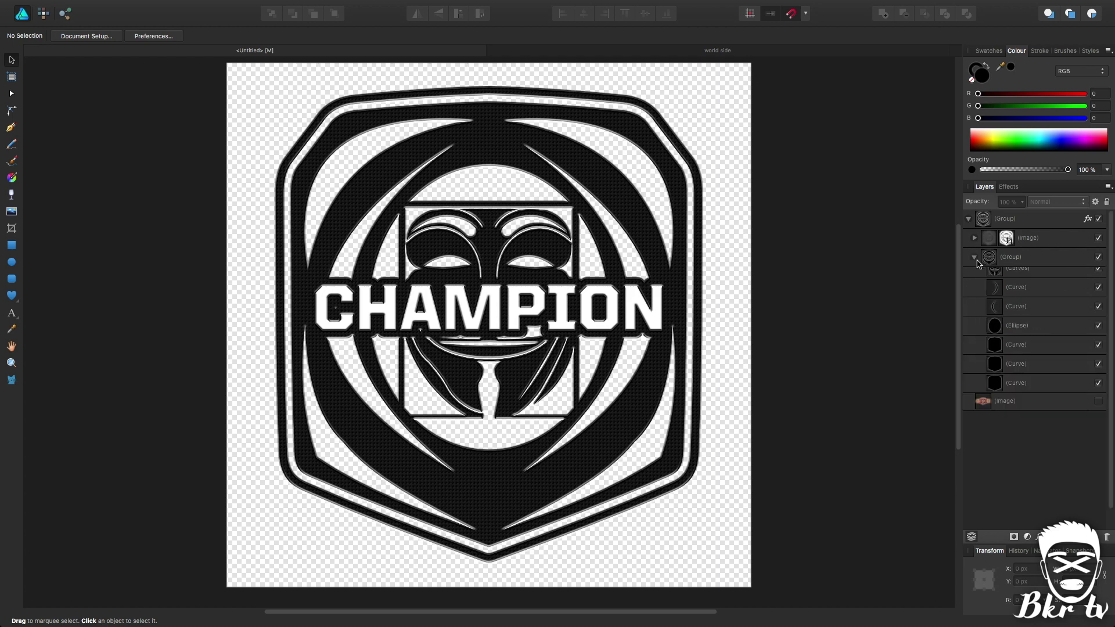
scroll(1034, 427, down, 1)
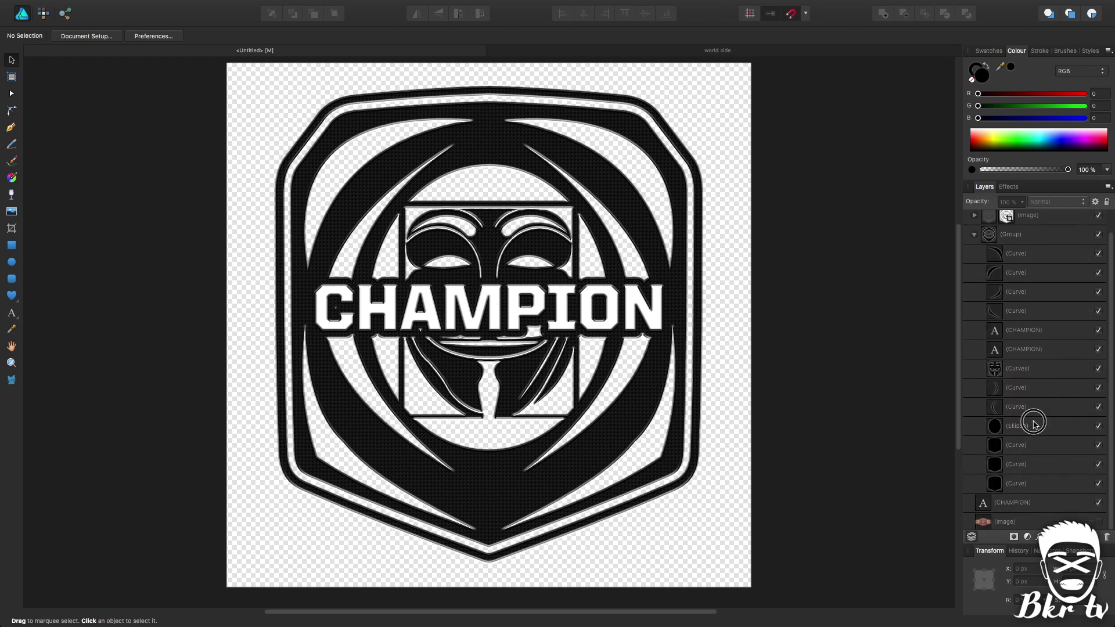
click(1035, 426)
key(super+j)
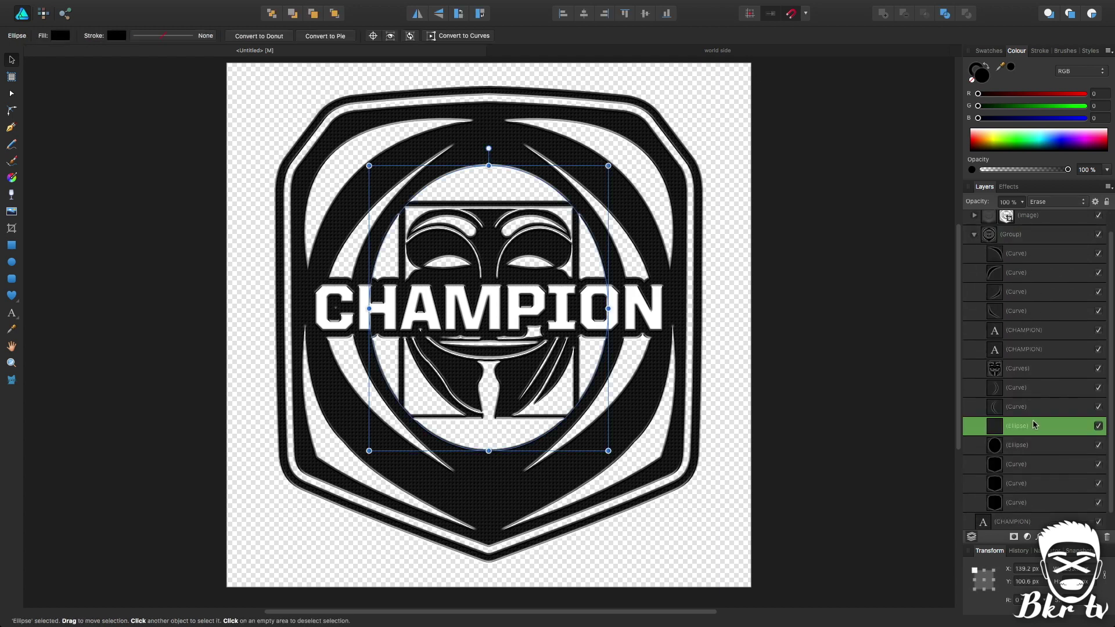
drag(1035, 426, 1012, 215)
Set the ellipse copy to Normal blend, place it under CHAMPION, and raise G to 206
click(1056, 201)
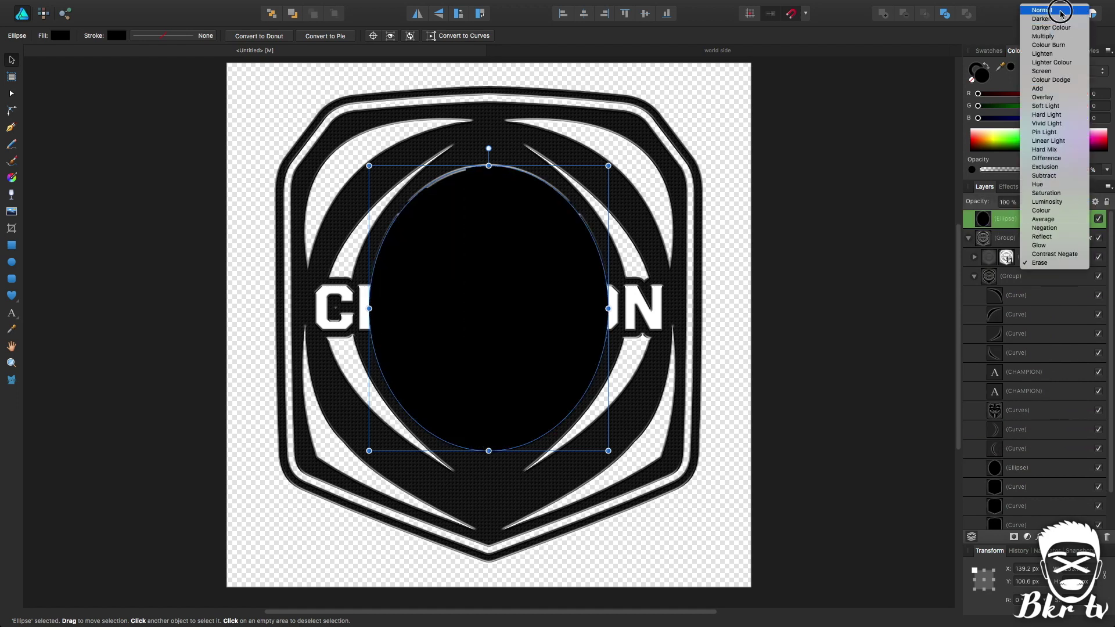
click(1054, 7)
click(968, 237)
drag(982, 221, 974, 262)
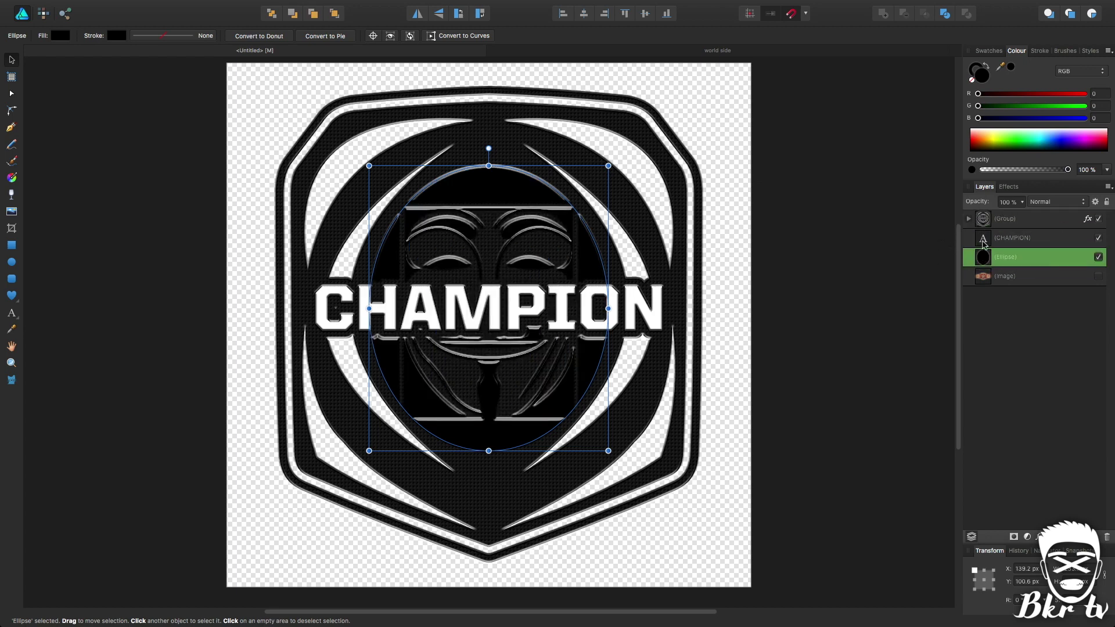
mouse_move(1049, 107)
mouse_down()
mouse_move(1073, 107)
mouse_move(1064, 111)
mouse_up()
click(871, 236)
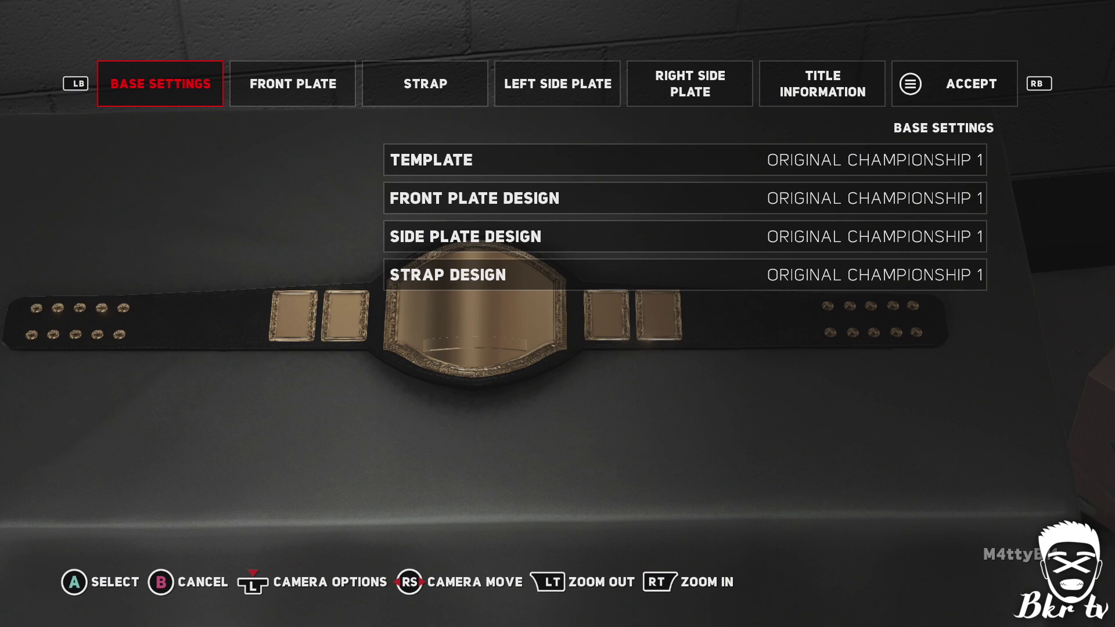
Apply the Original Championship 7 template to the belt in Base settings
key(Return)
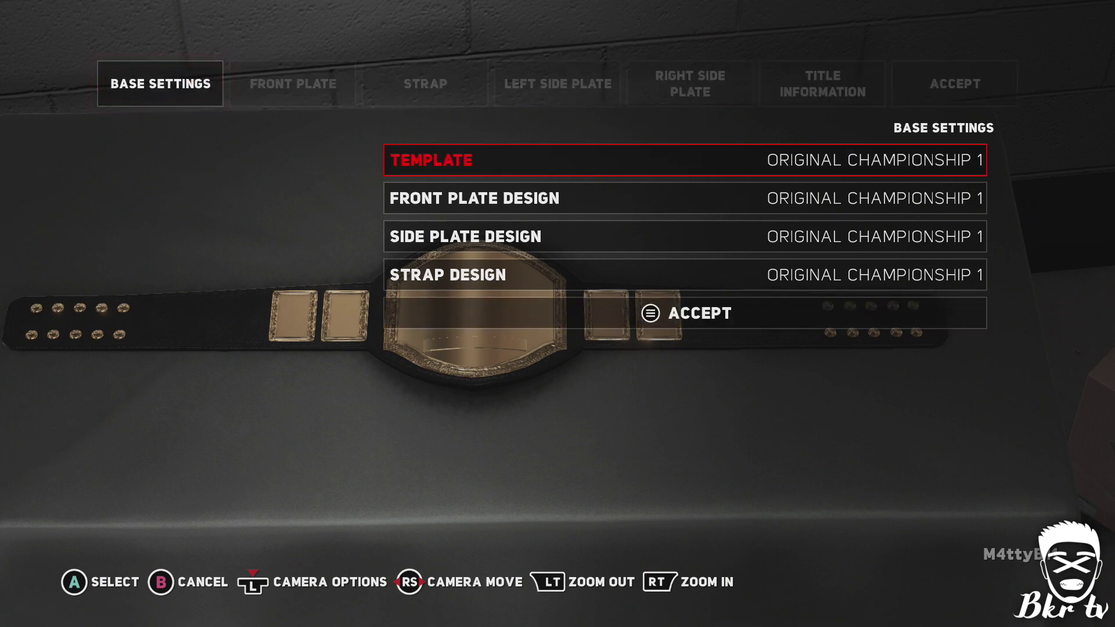
key(Return)
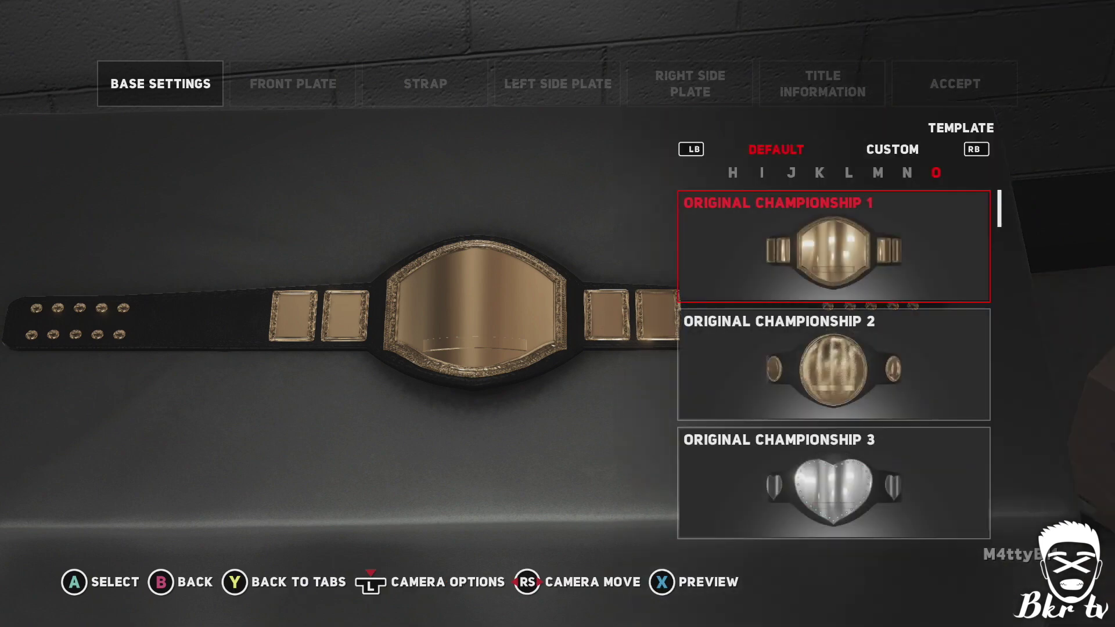
key(Down)
key(Down)
key(Down)
key(Down)
key(Down)
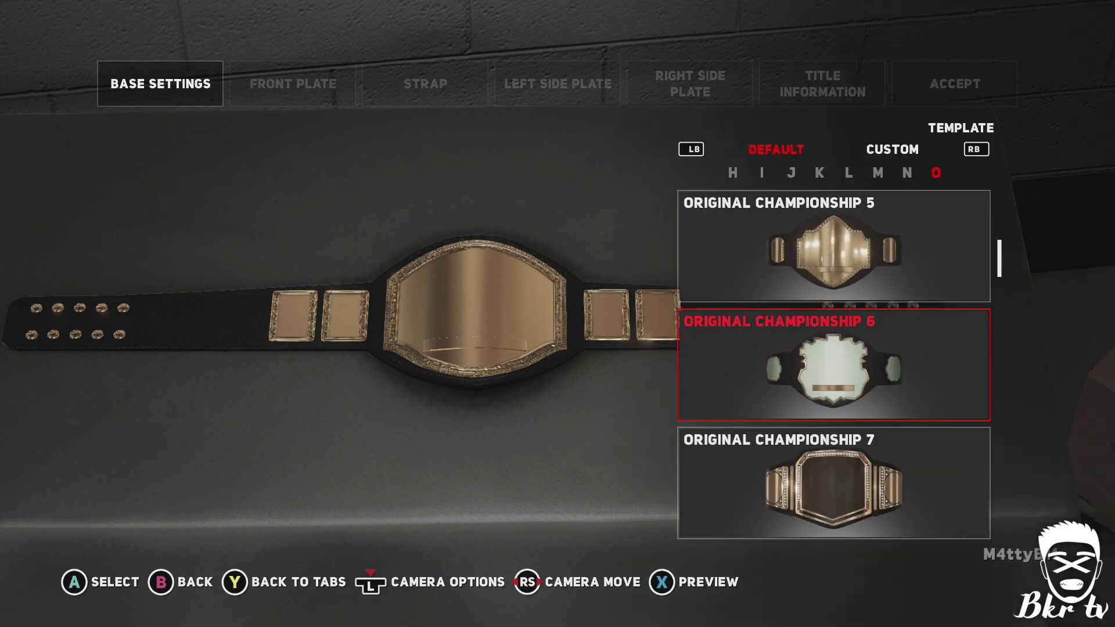
key(Down)
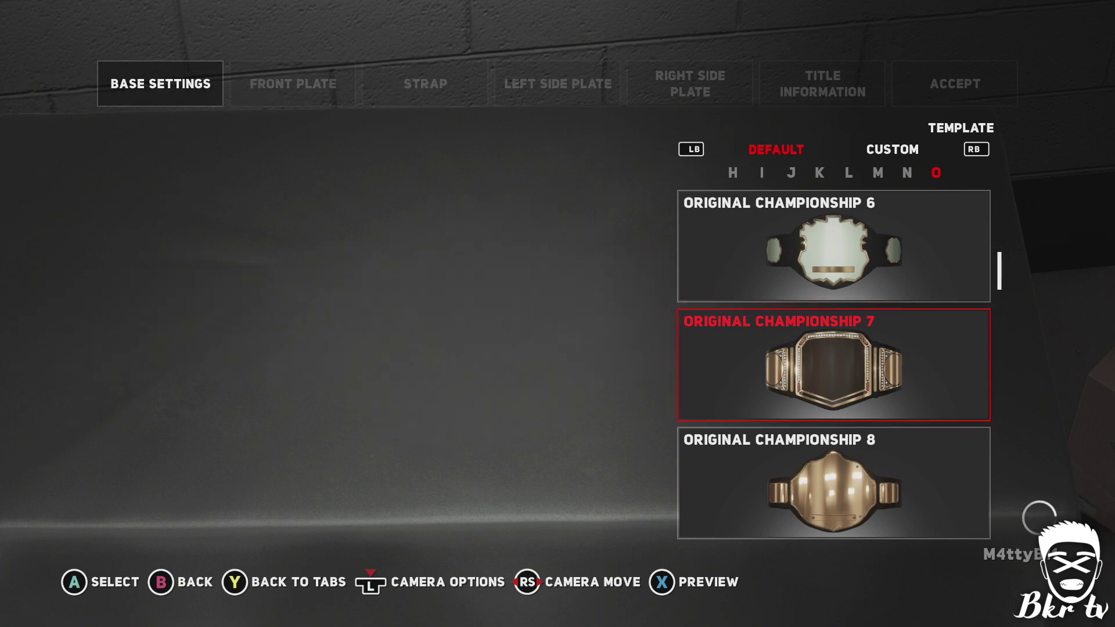
key(Return)
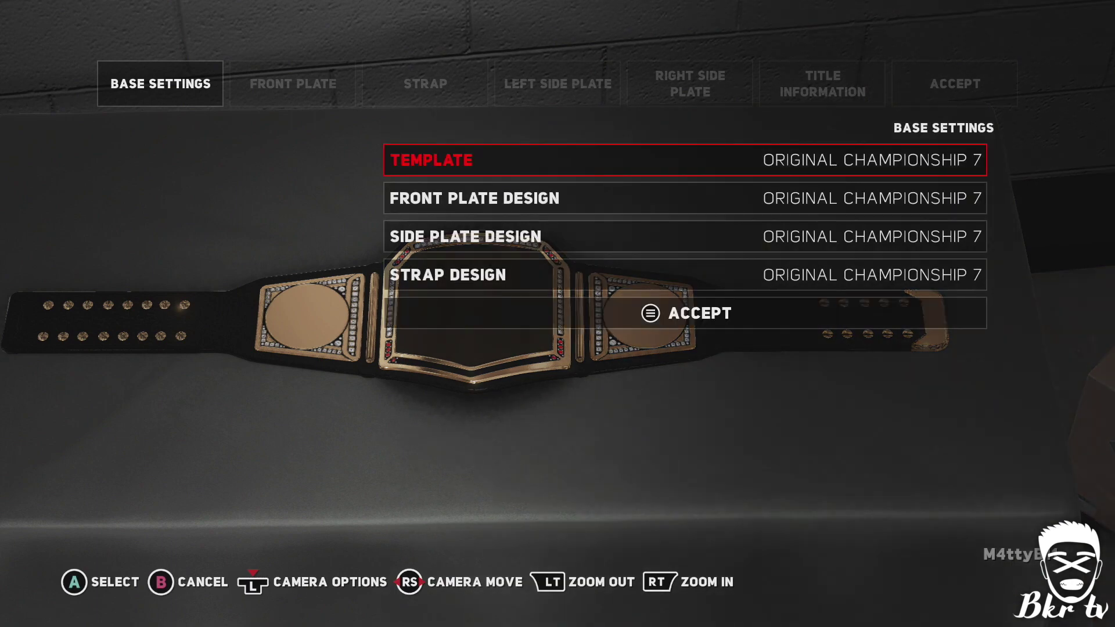
key(Escape)
key(Right)
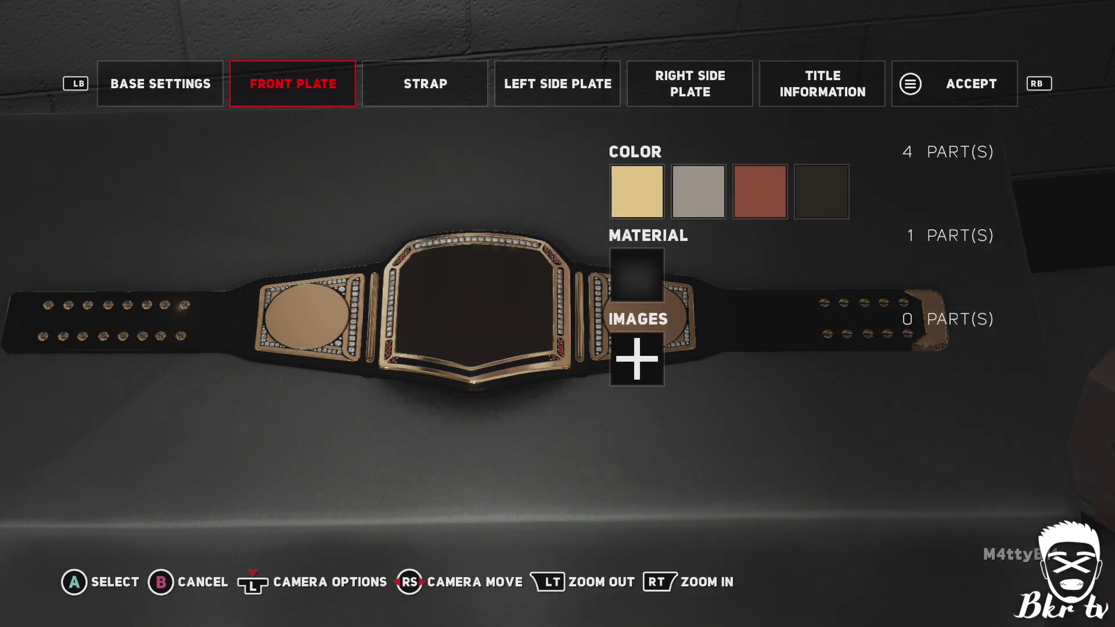
Browse the front plate's Relief image parts and add the WCW Cruiserweight design
key(Return)
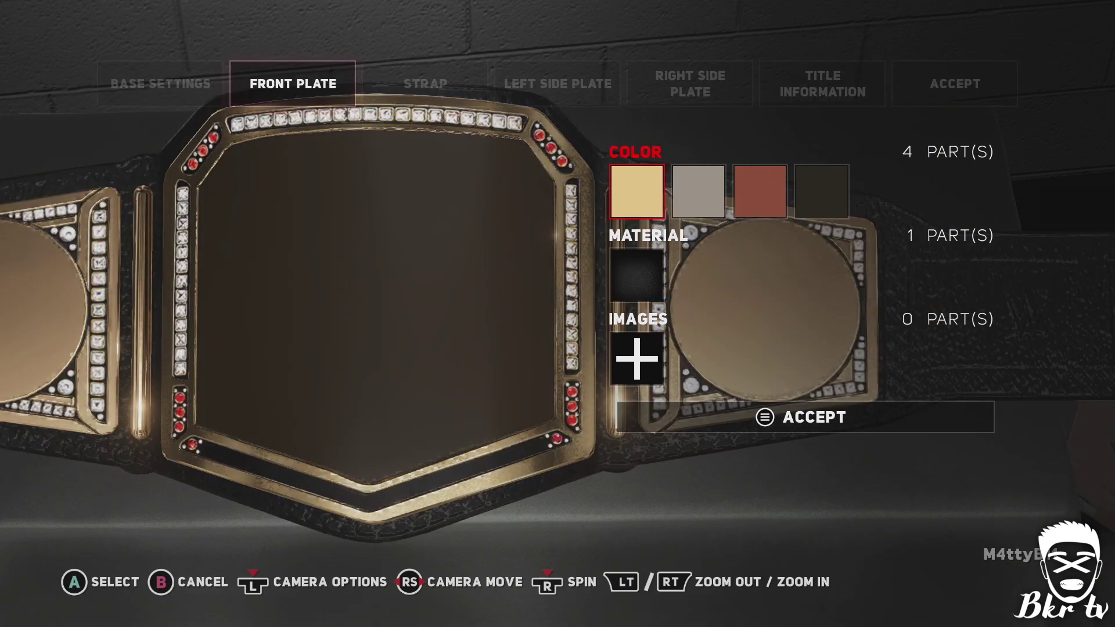
key(Down)
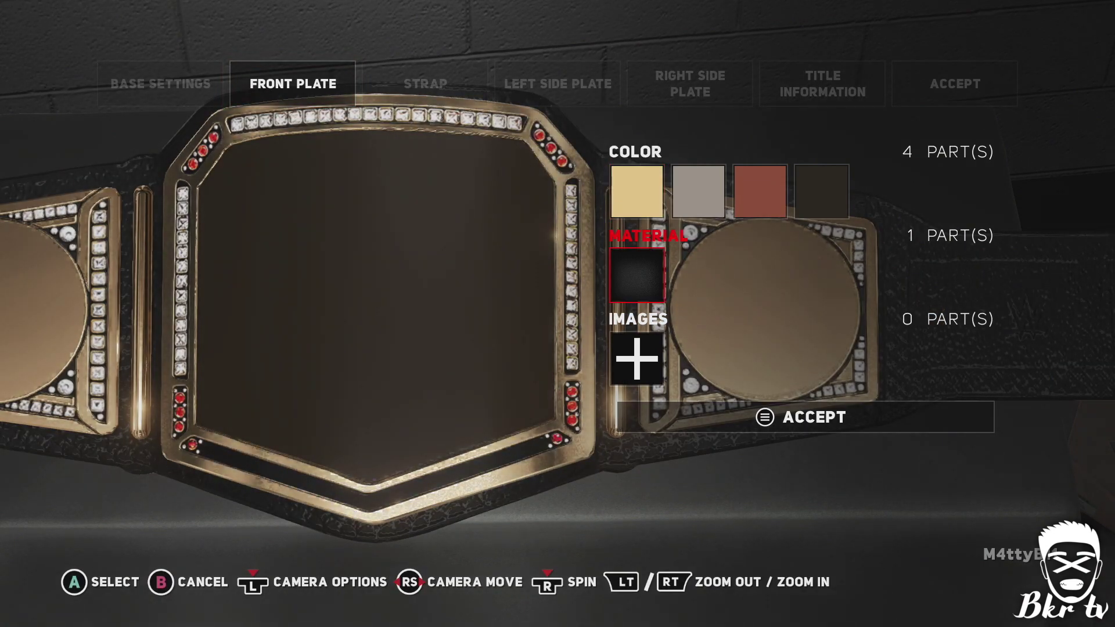
key(Down)
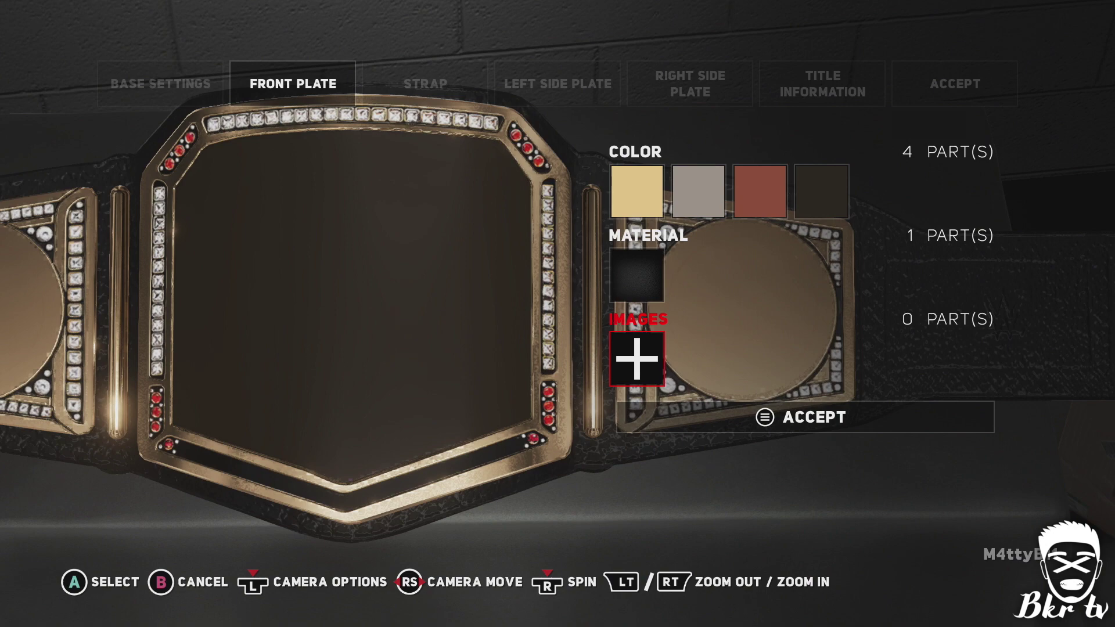
key(Return)
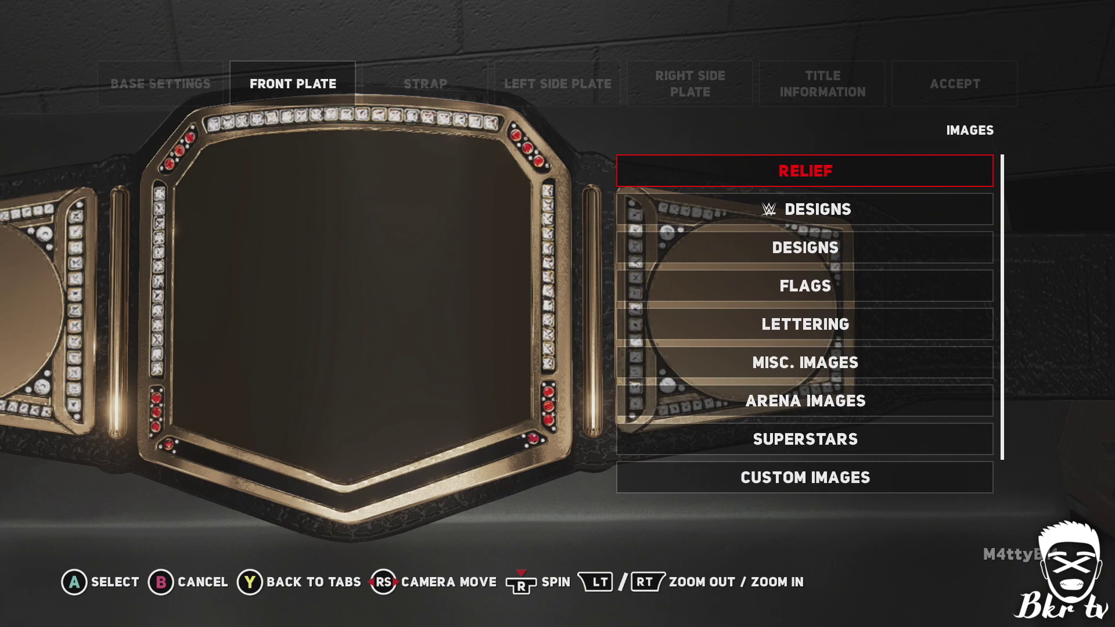
key(Return)
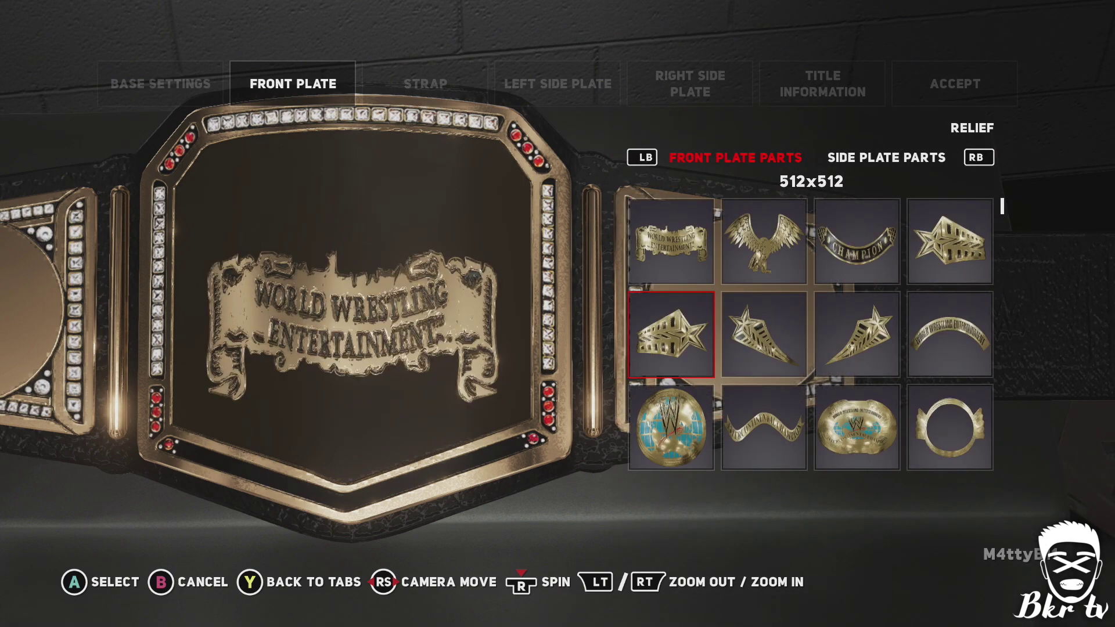
key(Down)
key(Down)
key(Down)
key(Down)
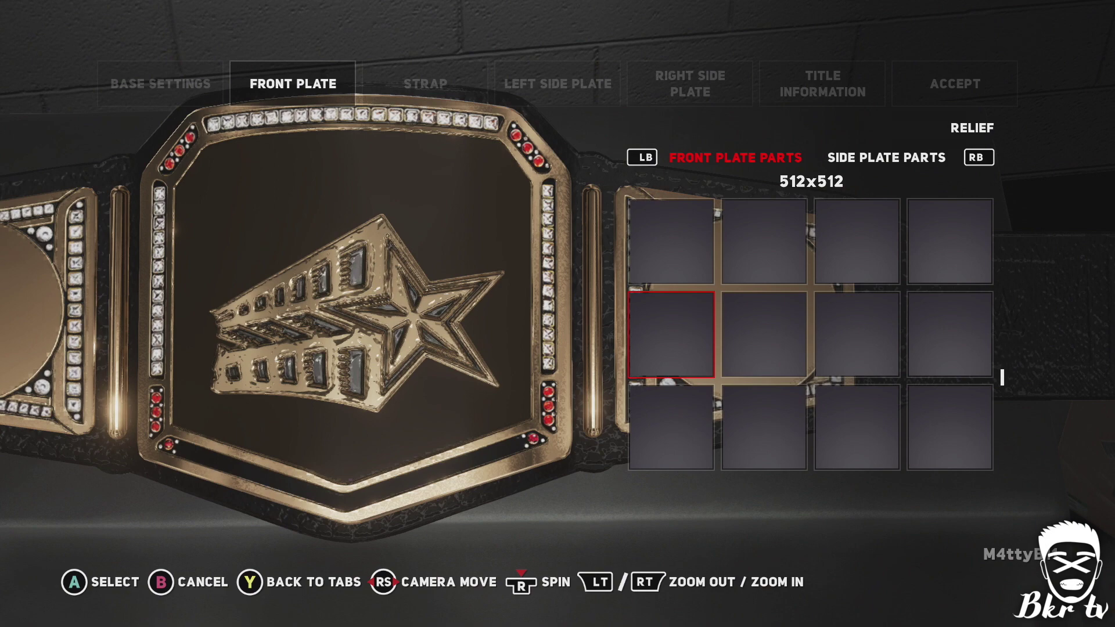
key(Down)
key(Right)
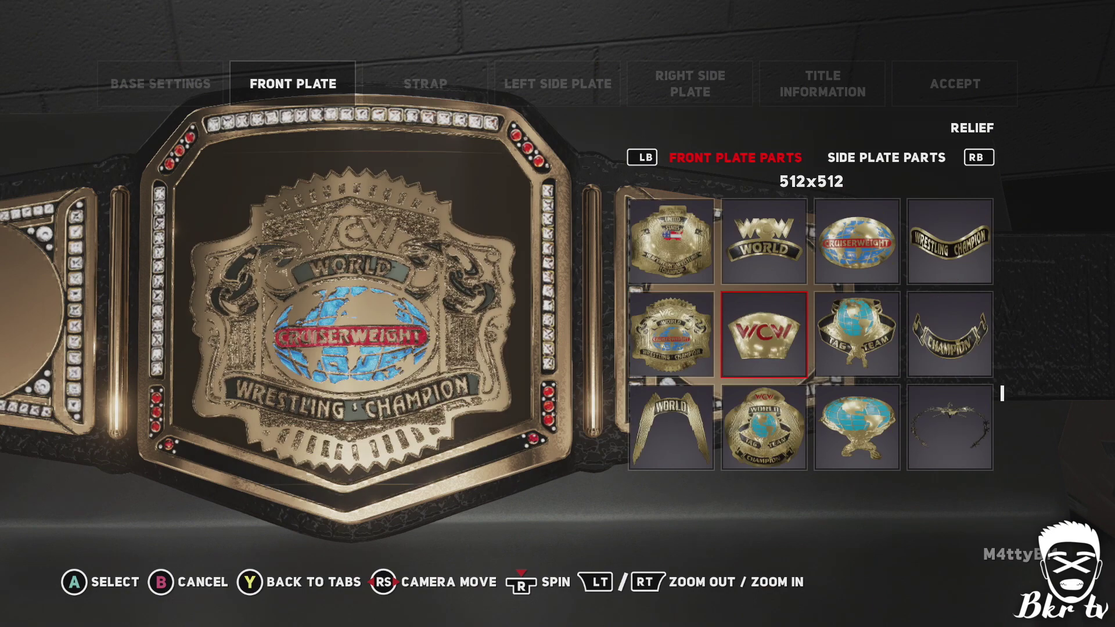
key(Return)
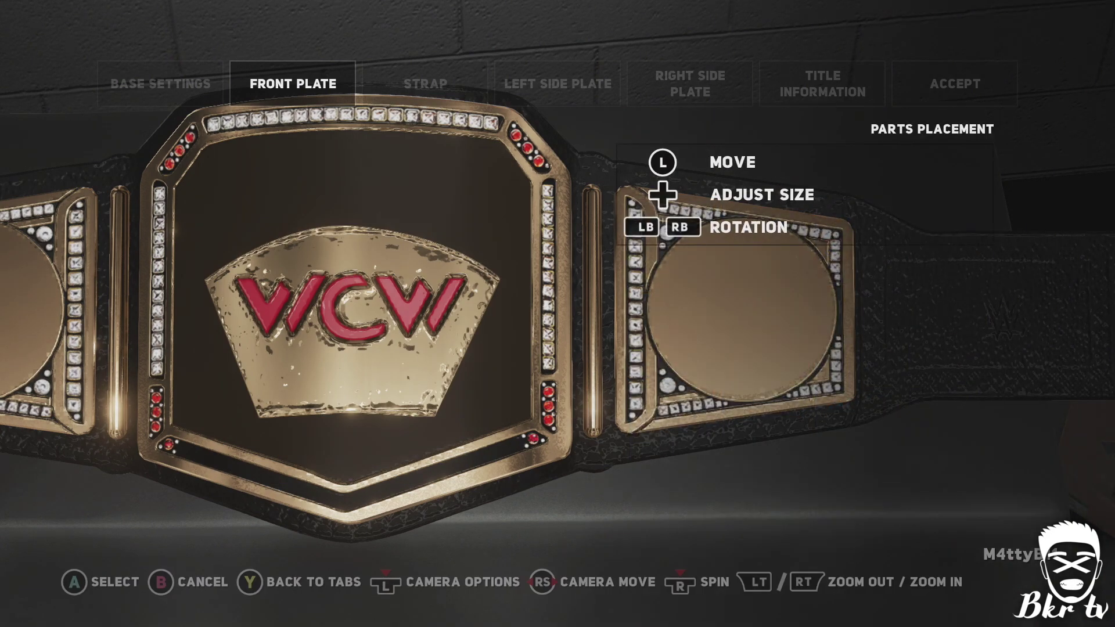
Enlarge the WCW logo well past the front plate's edges
key(Up)
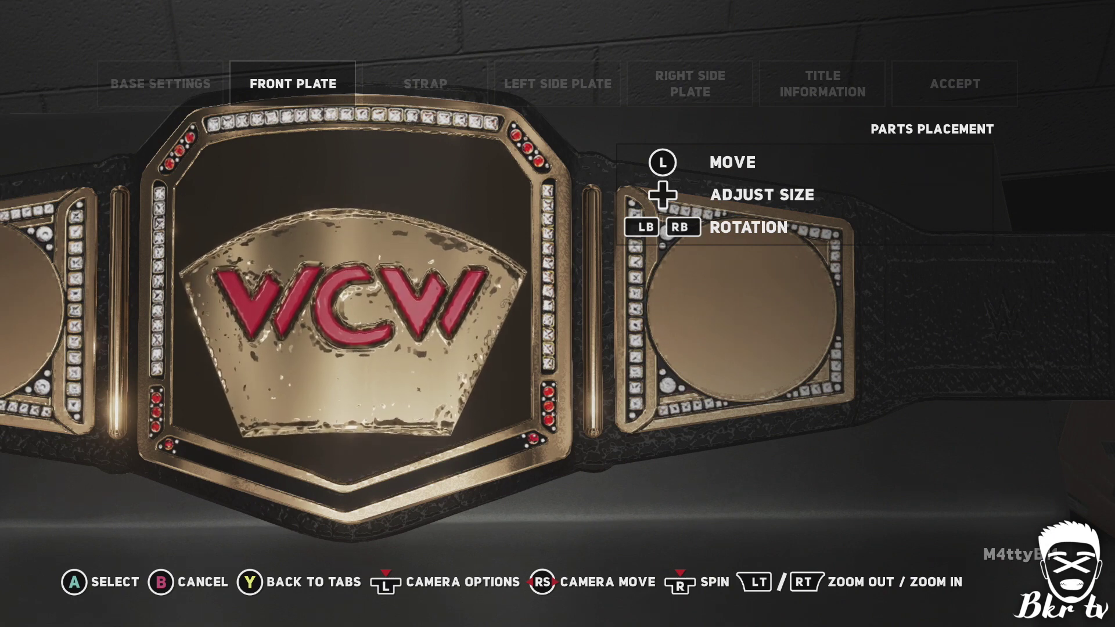
key(Up)
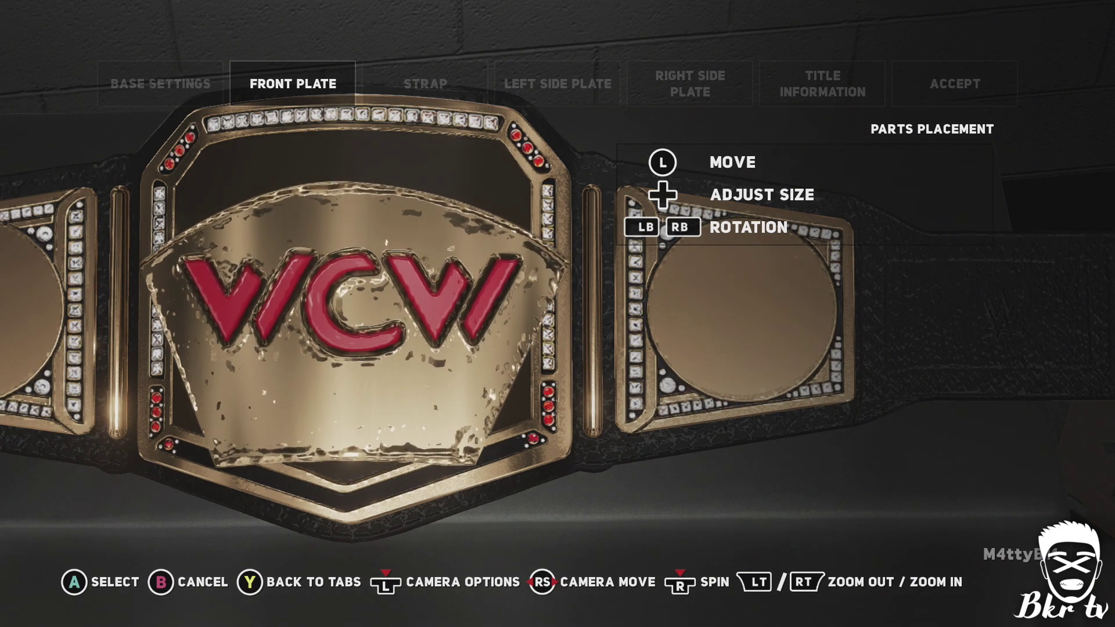
key(Up)
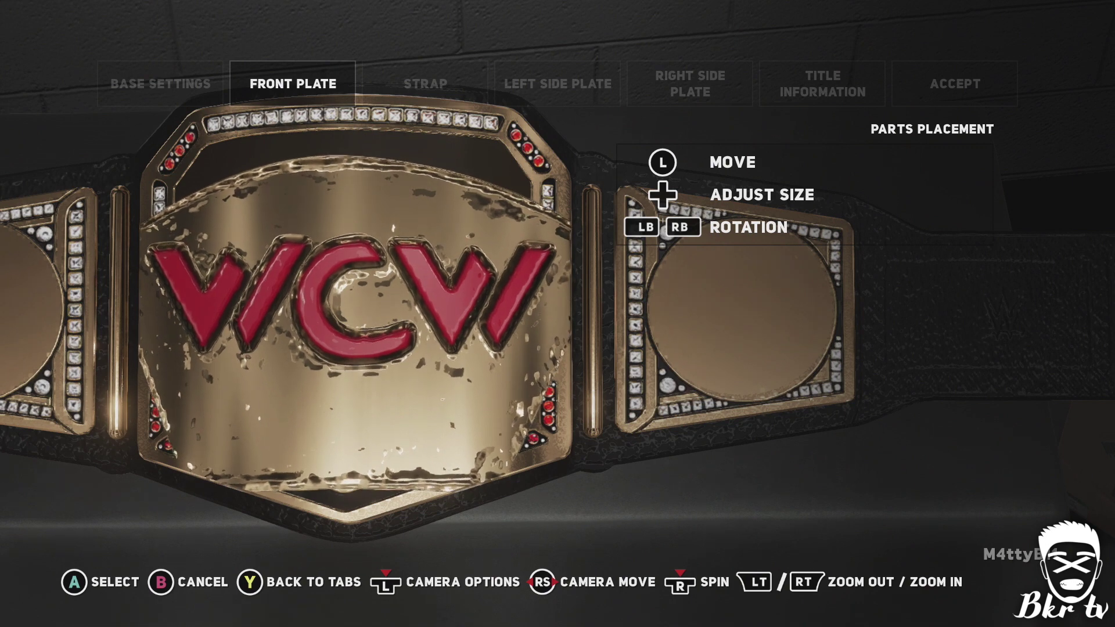
key(Up)
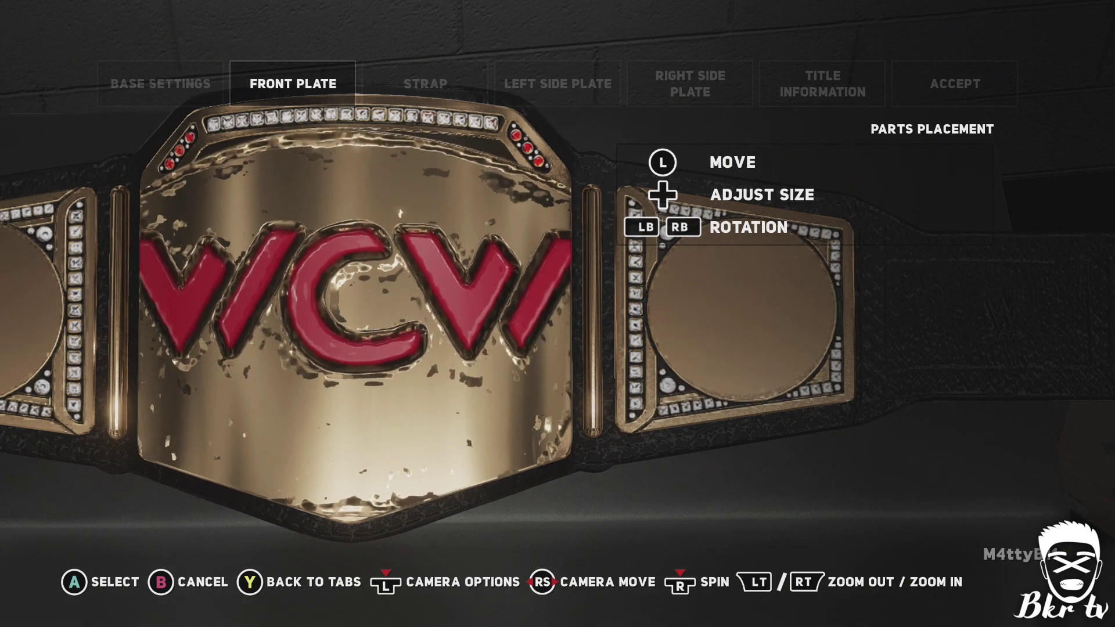
key(Up)
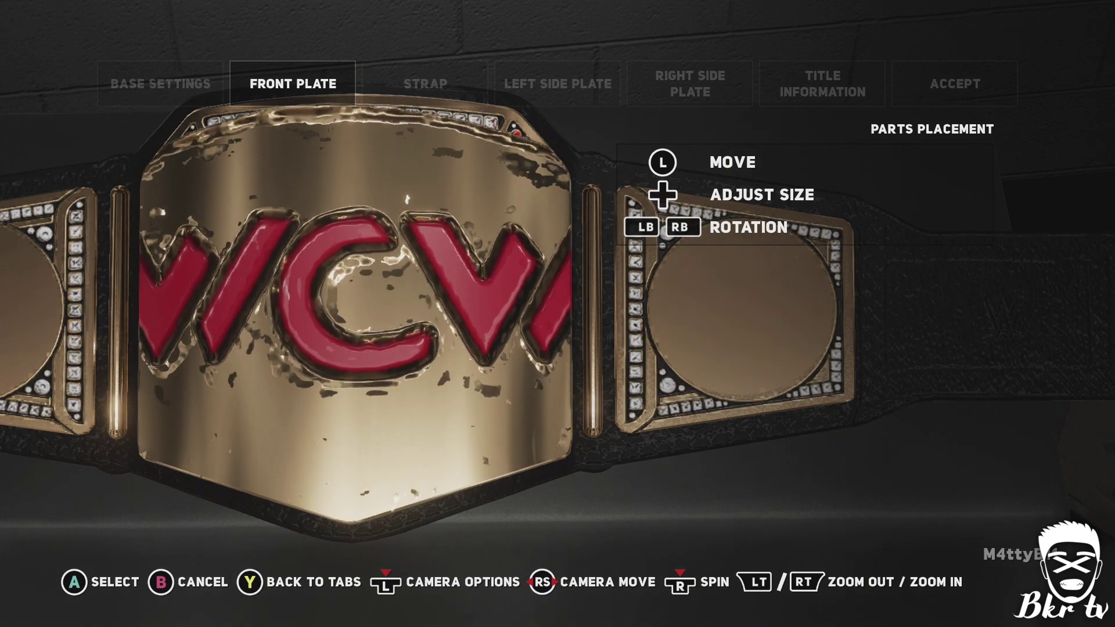
key(Up)
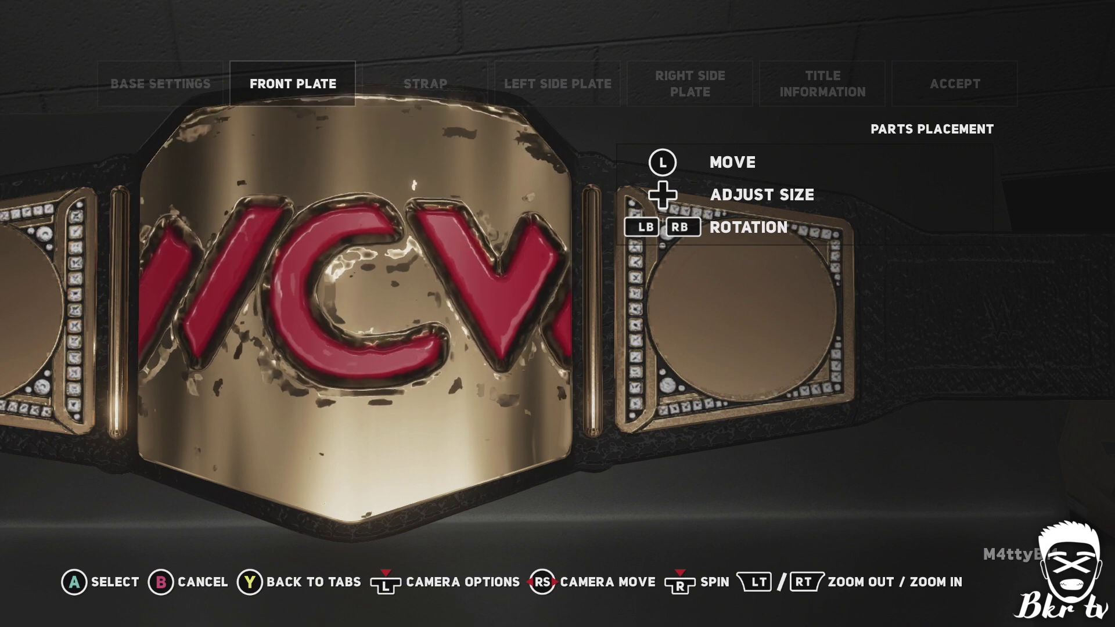
key(Up)
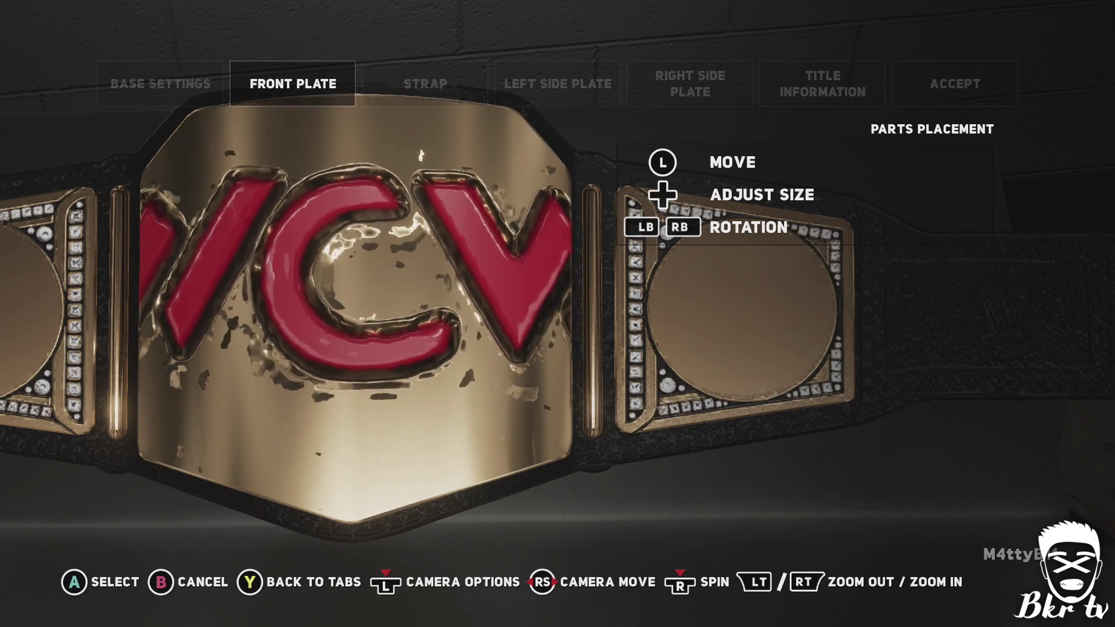
key(Up)
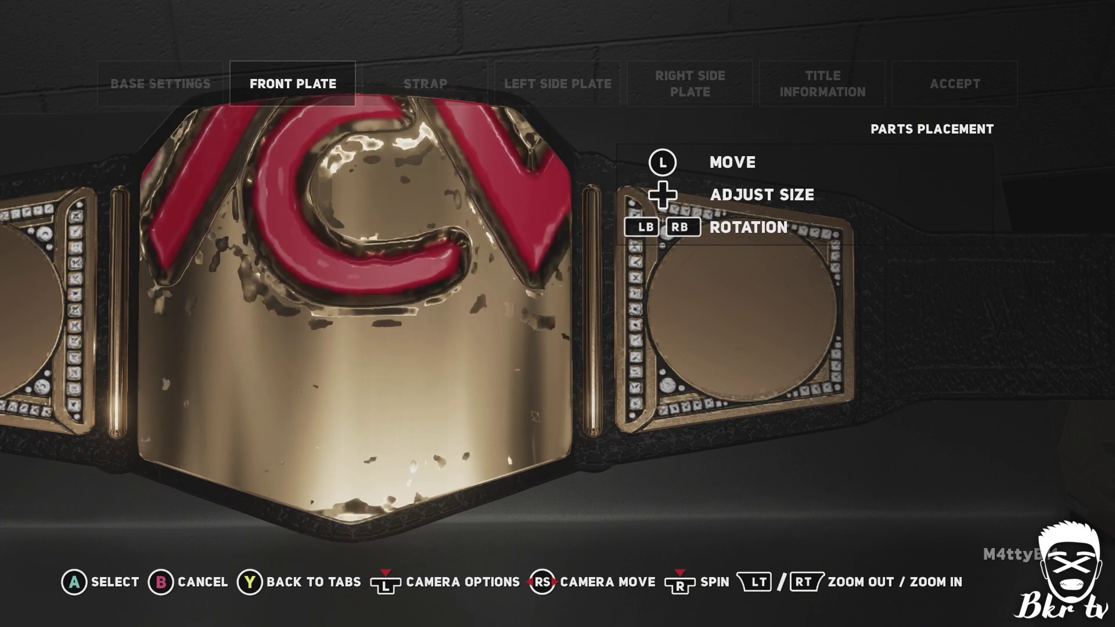
key(Up)
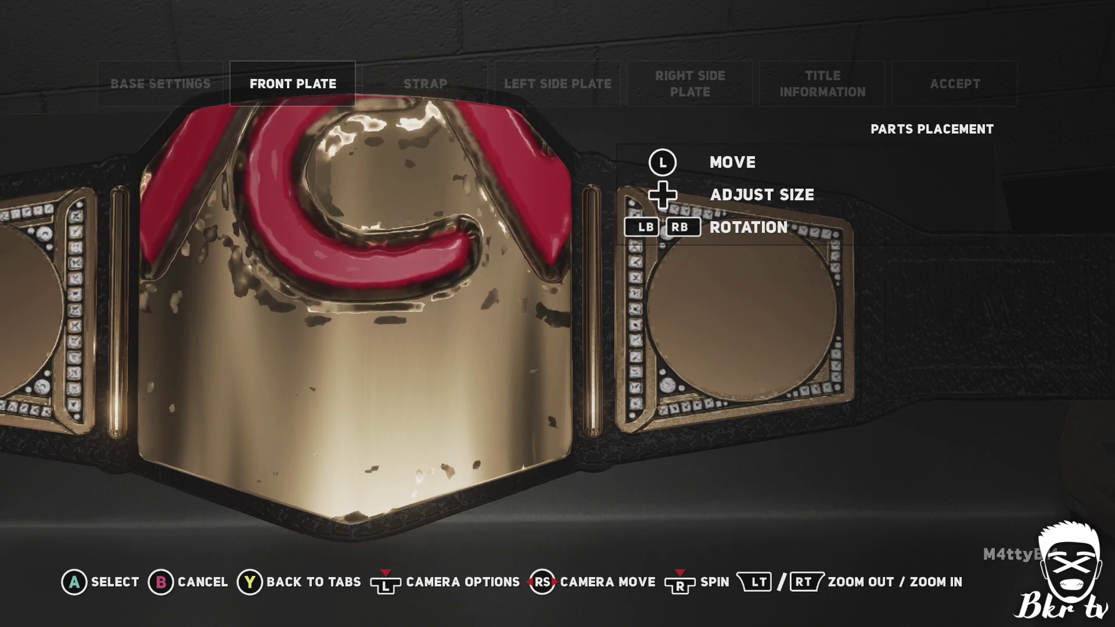
key(Up)
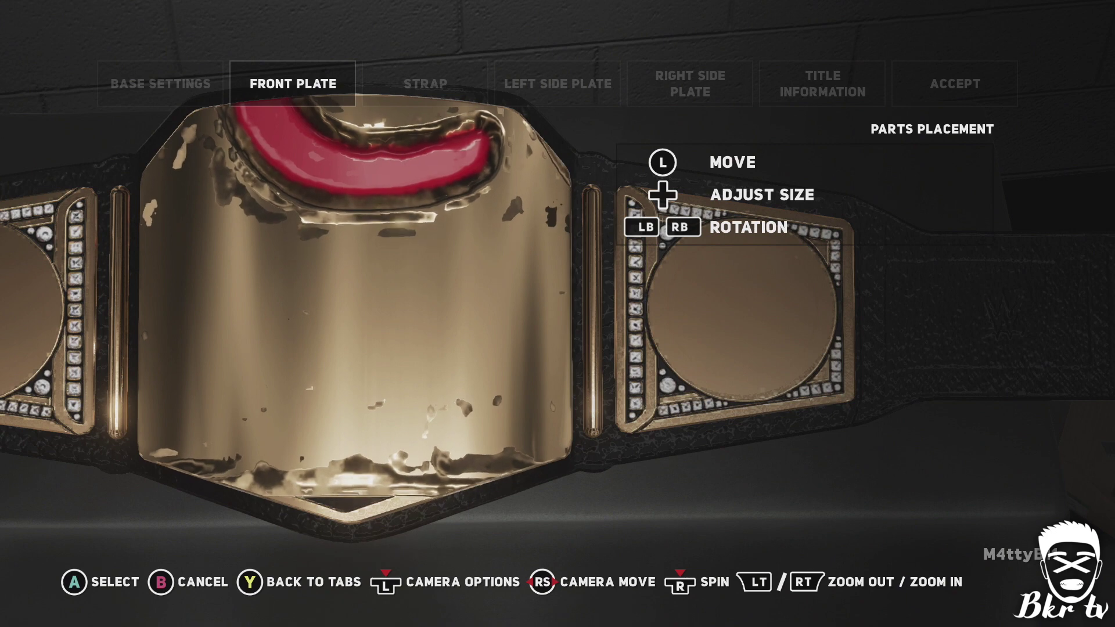
key(Up)
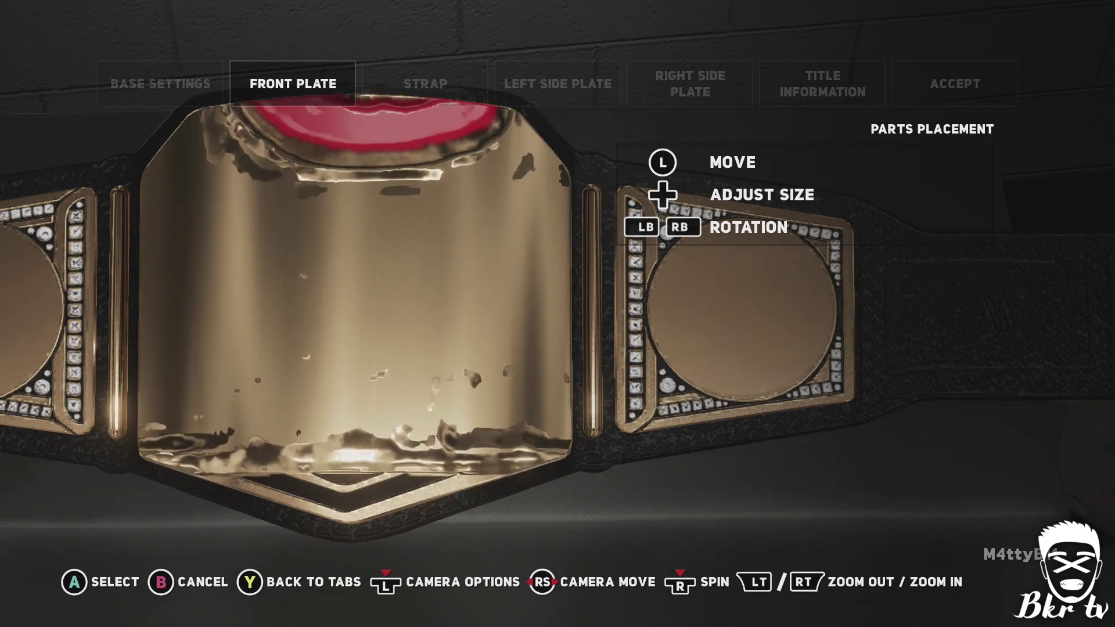
Push the WCW logo up until it leaves the plate, then finish placement
key(Down)
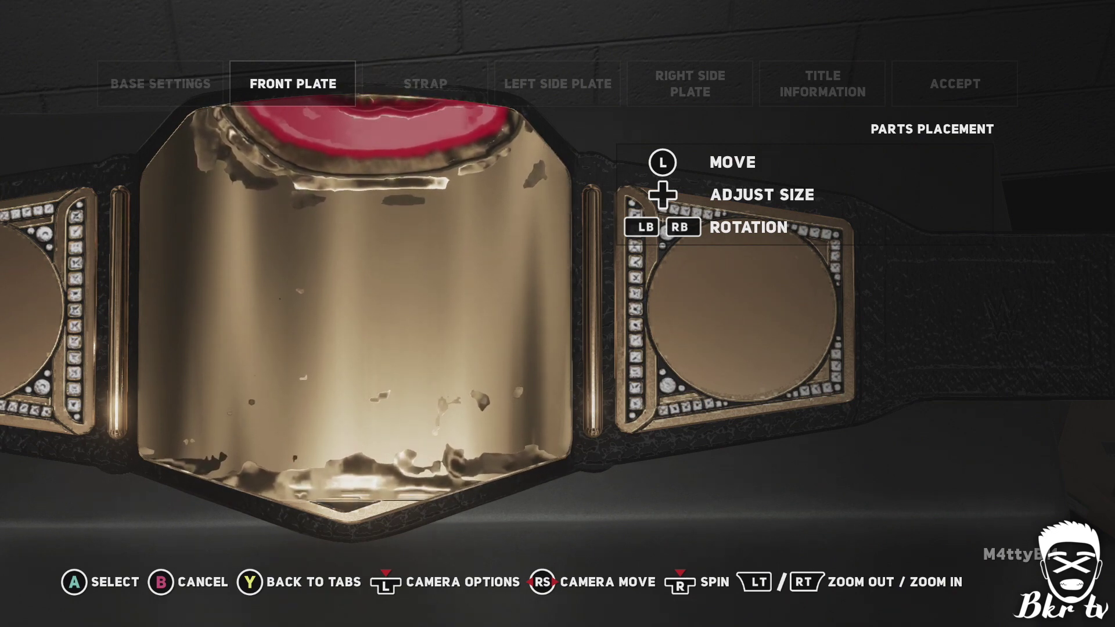
key(Down)
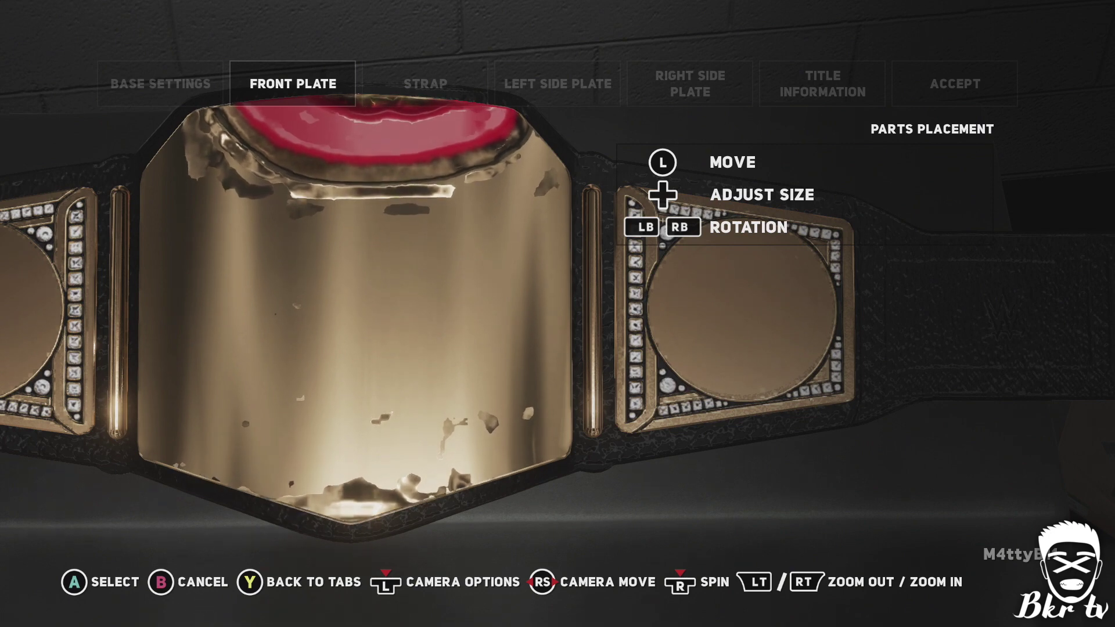
key(Up)
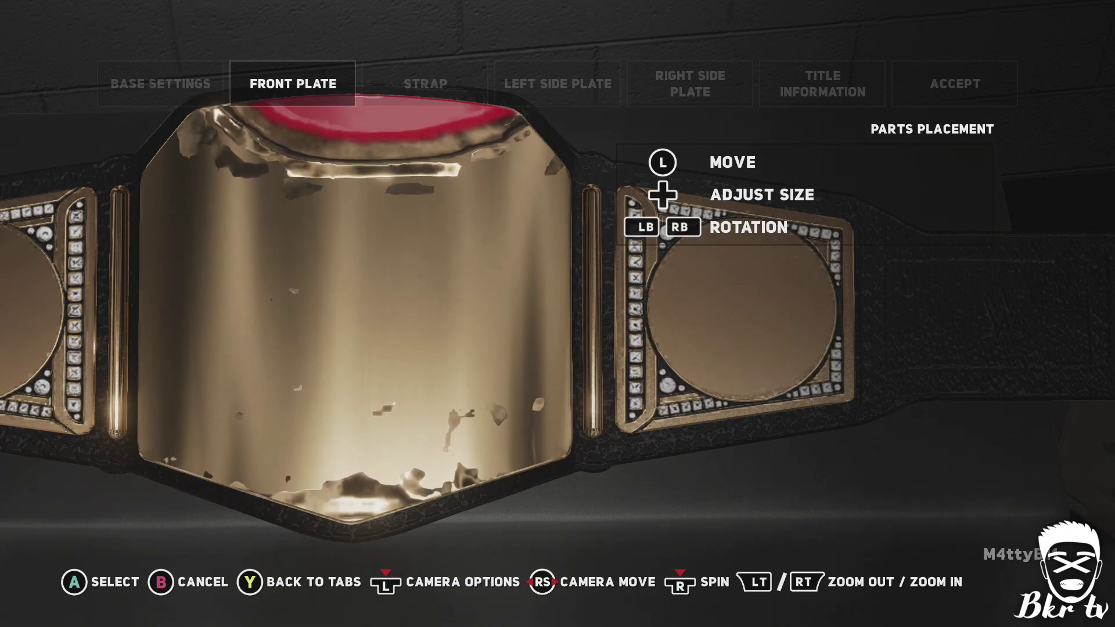
key(Up)
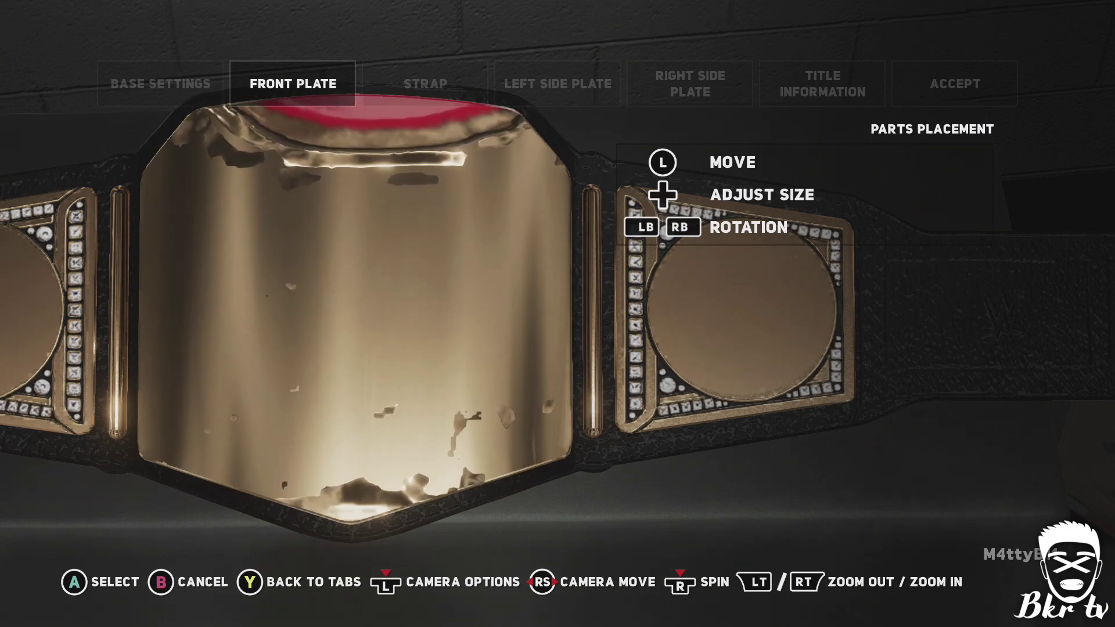
key(Up)
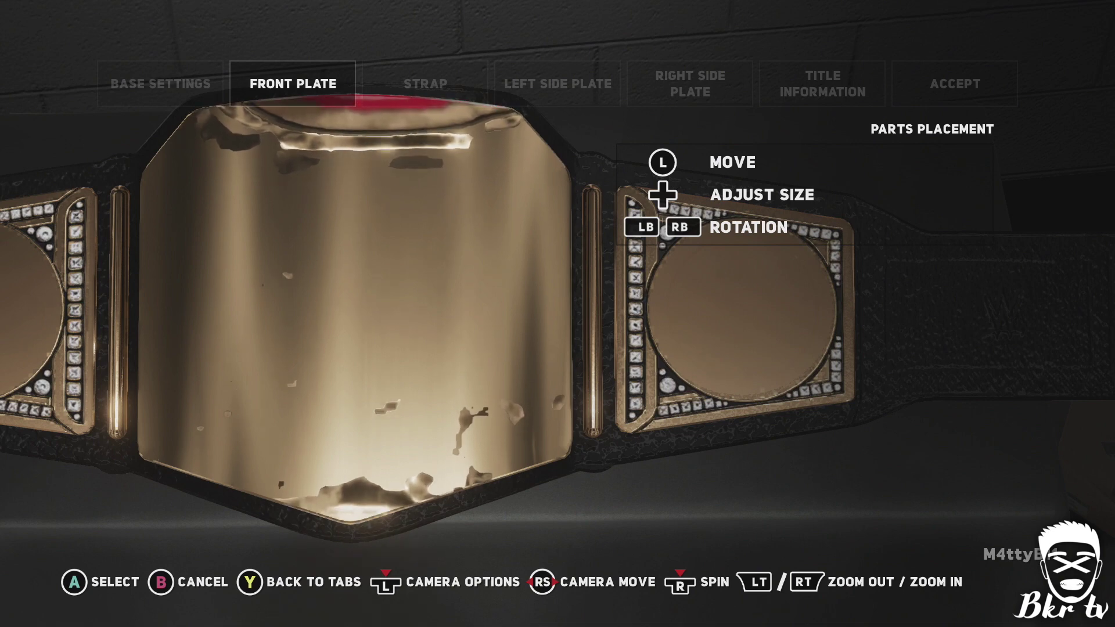
key(Up)
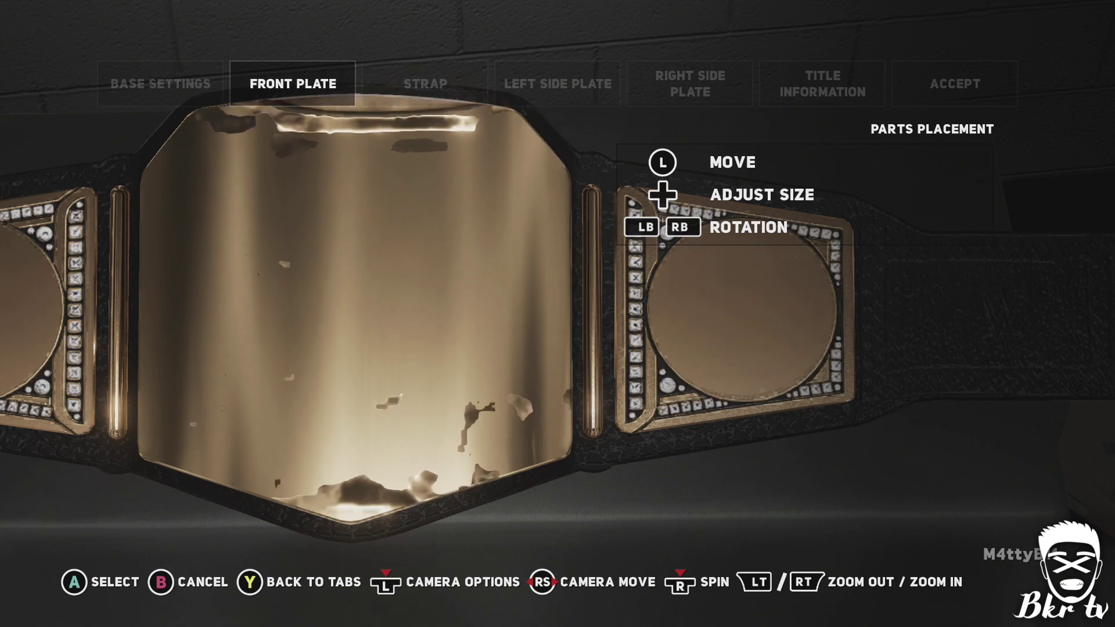
key(Up)
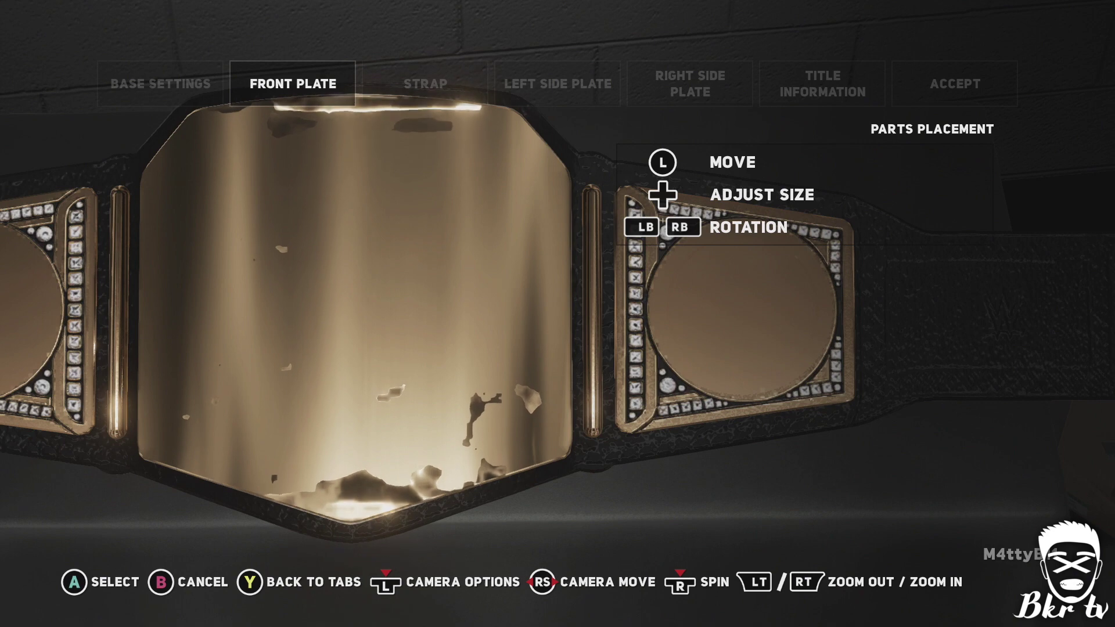
key(Up)
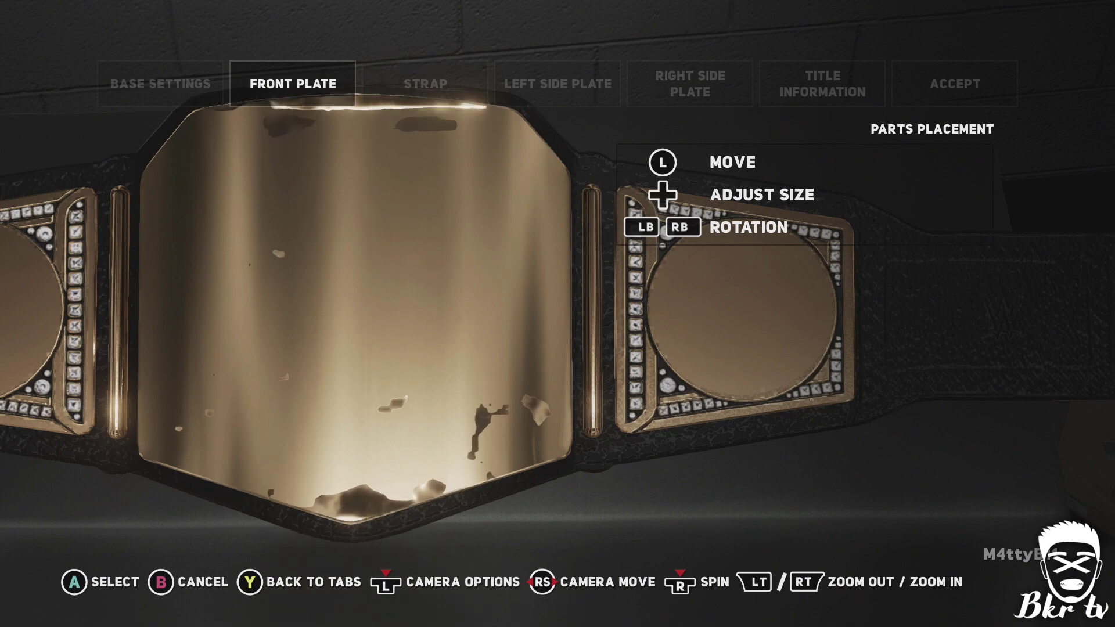
key(Down)
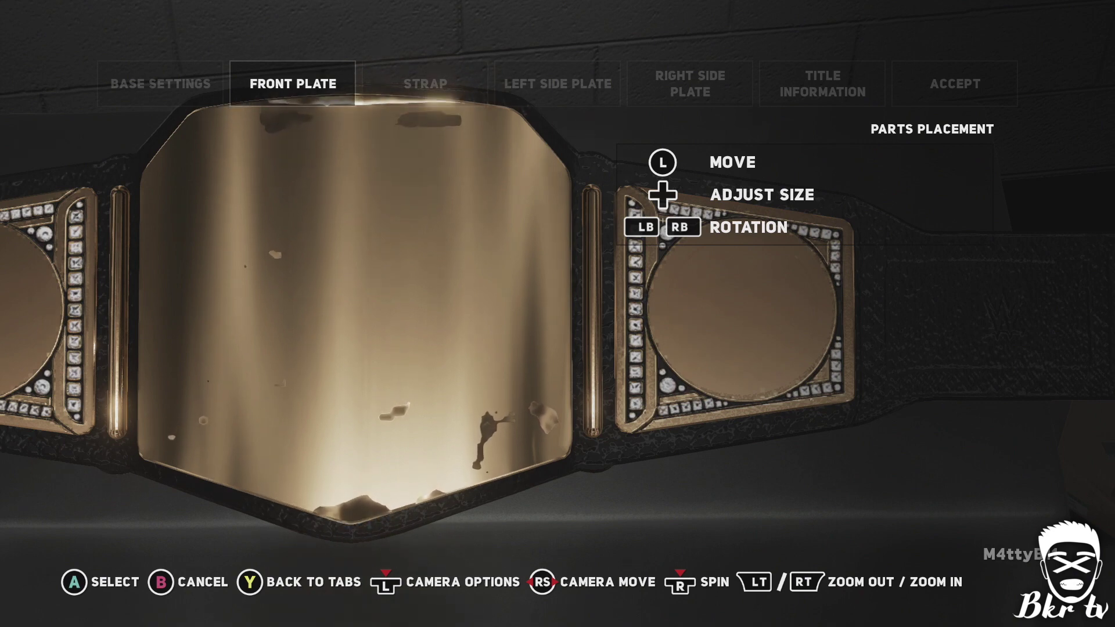
key(Up)
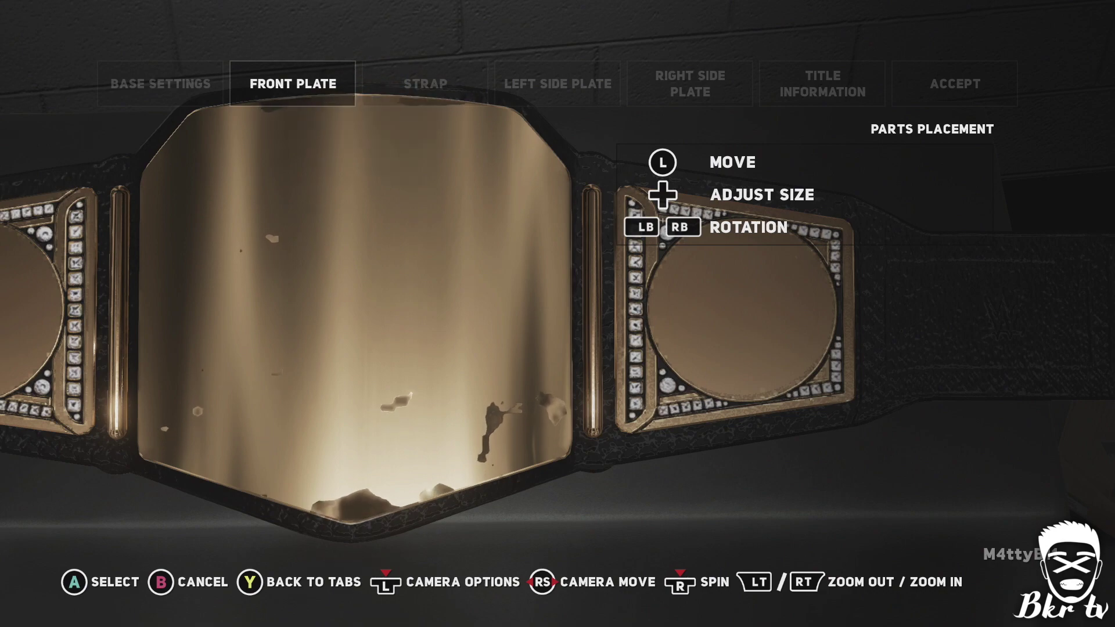
key(Down)
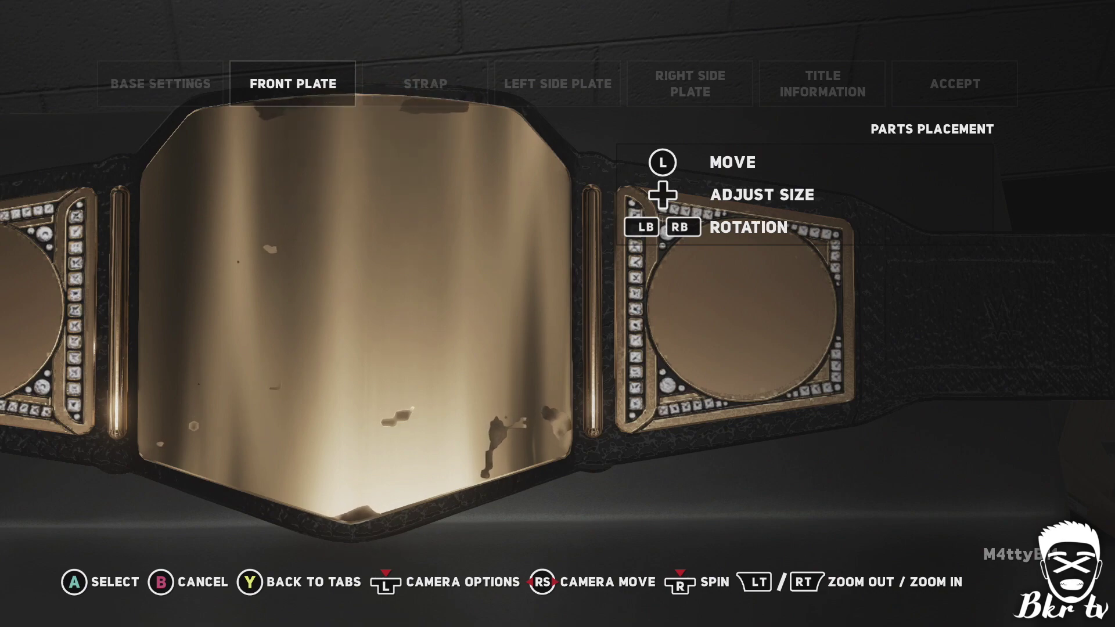
key(Escape)
key(Escape)
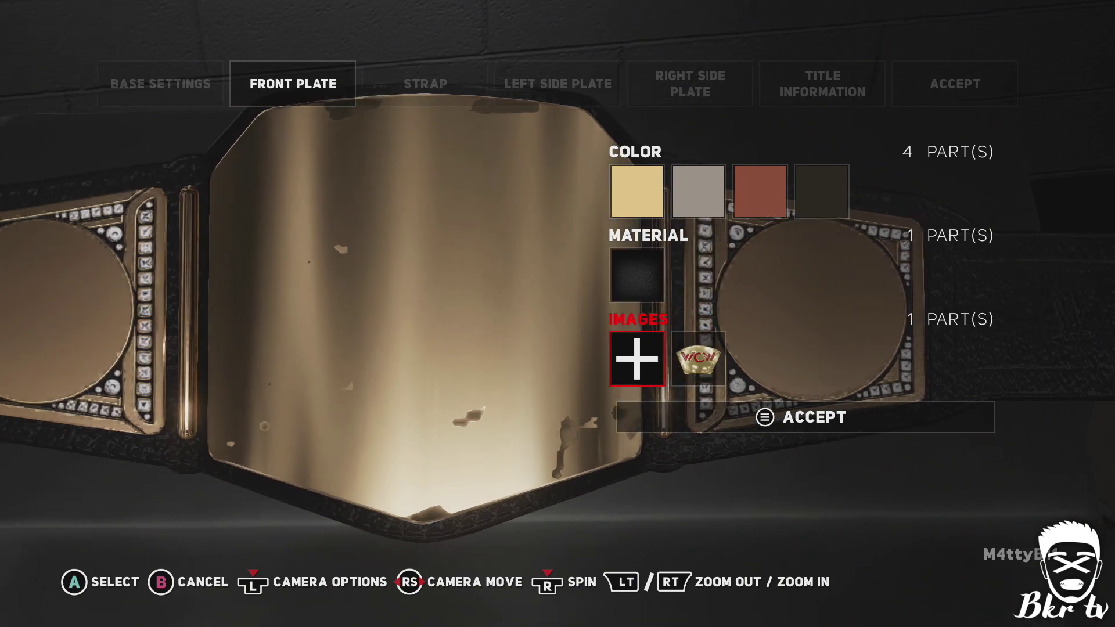
Place the green CHAMPION mask logo from the custom images onto the front plate
key(Return)
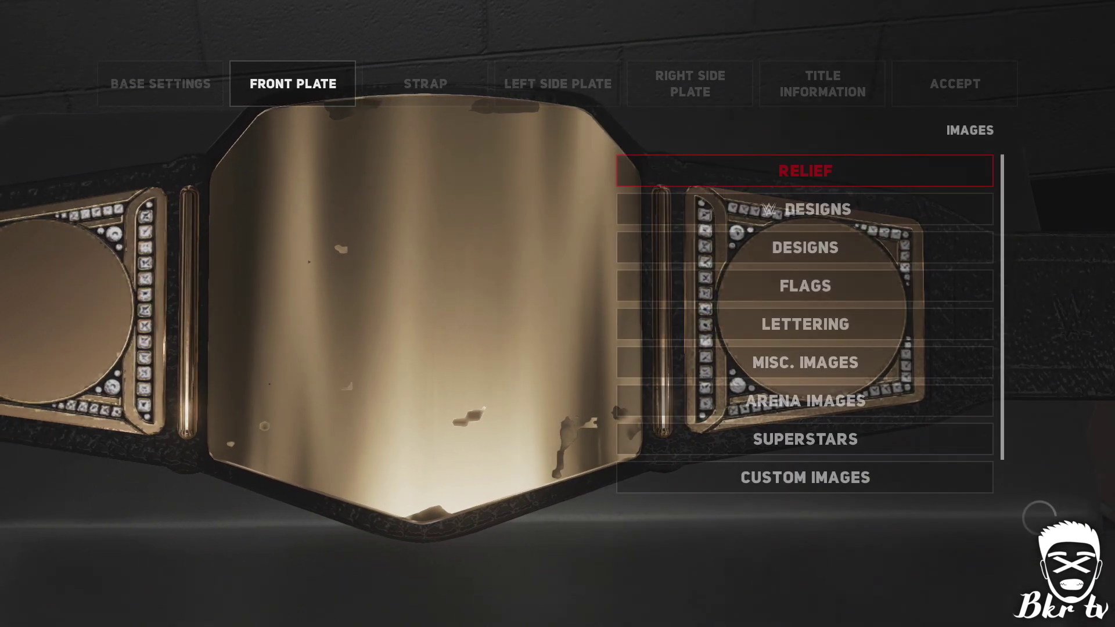
key(Up)
key(Up)
key(Return)
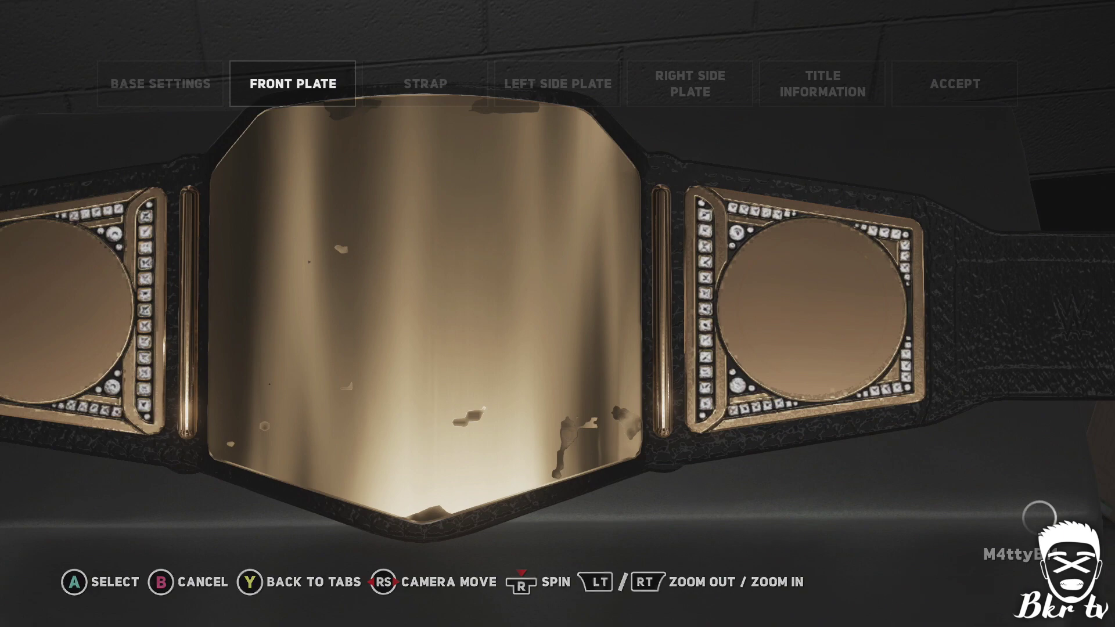
key(Up)
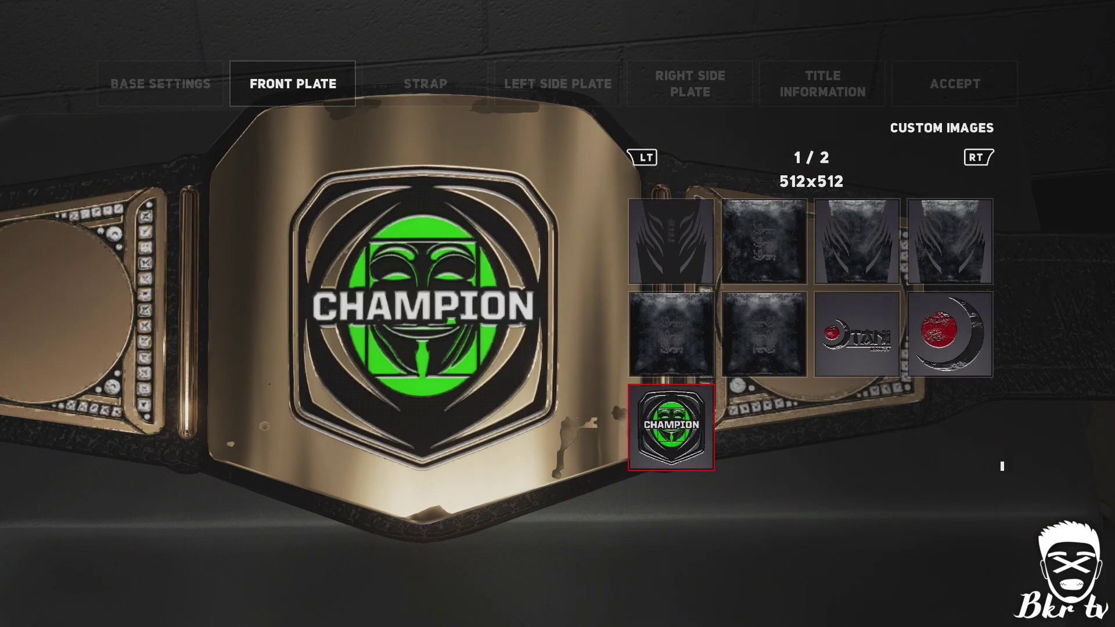
key(Return)
key(Return)
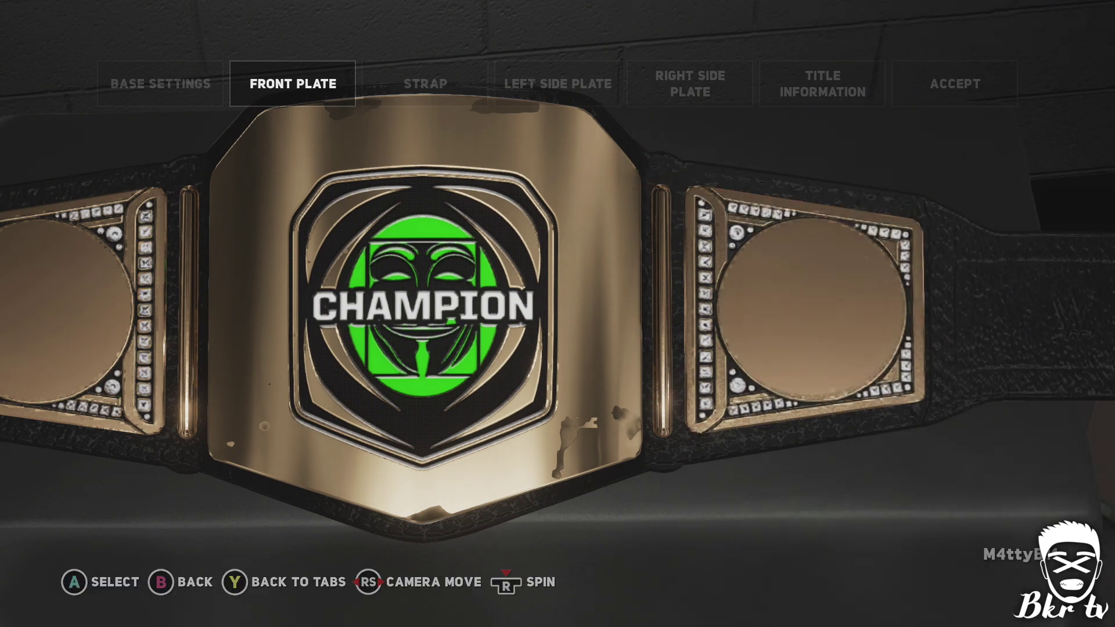
key(Return)
Enlarge the CHAMPION logo to fill the plate's centre and zoom out to view the belt
key(Up)
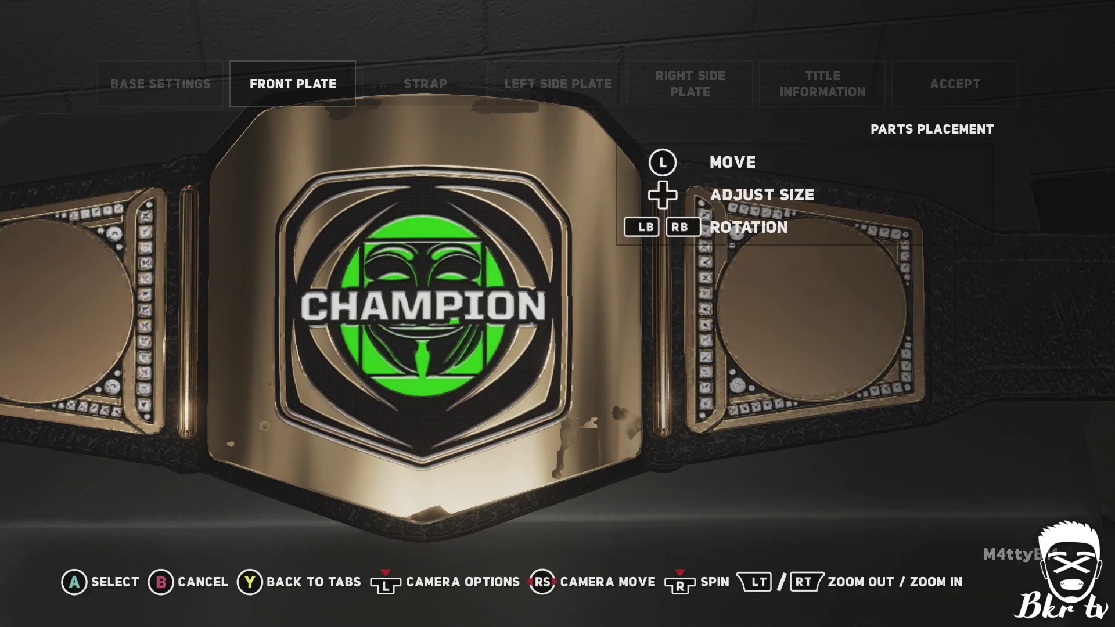
key(Up)
key(Up)
key(Up)
key(Up)
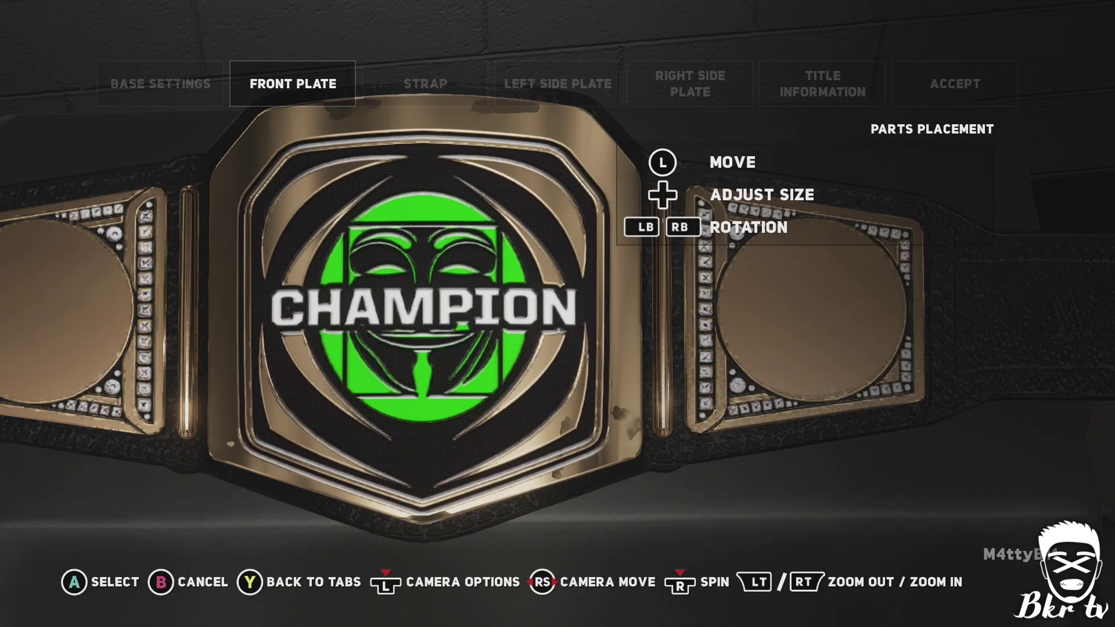
key(Up)
key(Up)
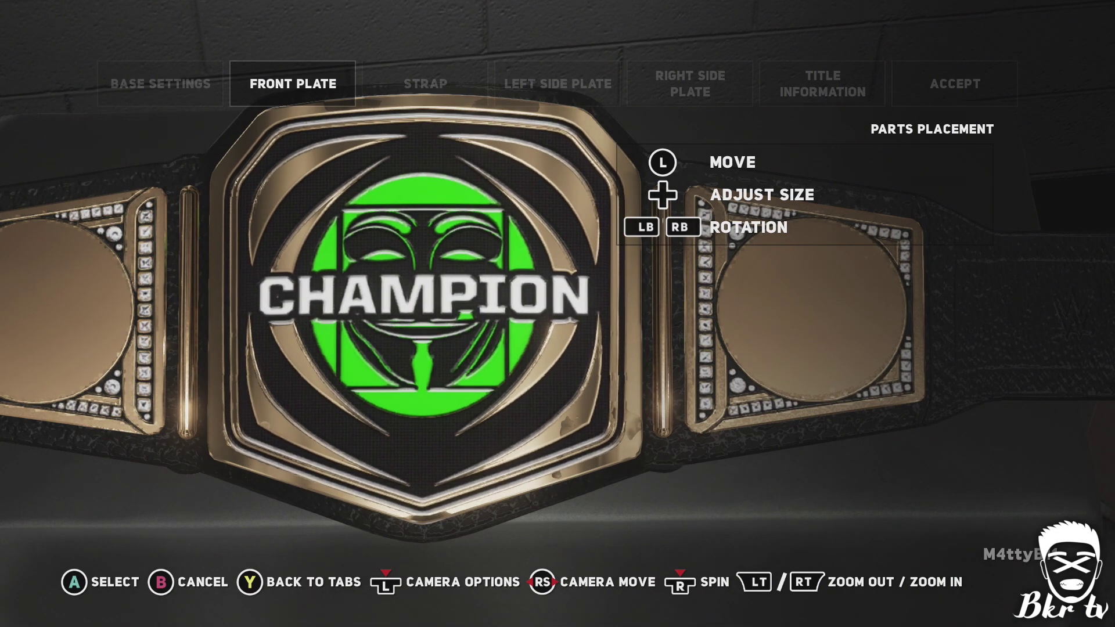
key(Up)
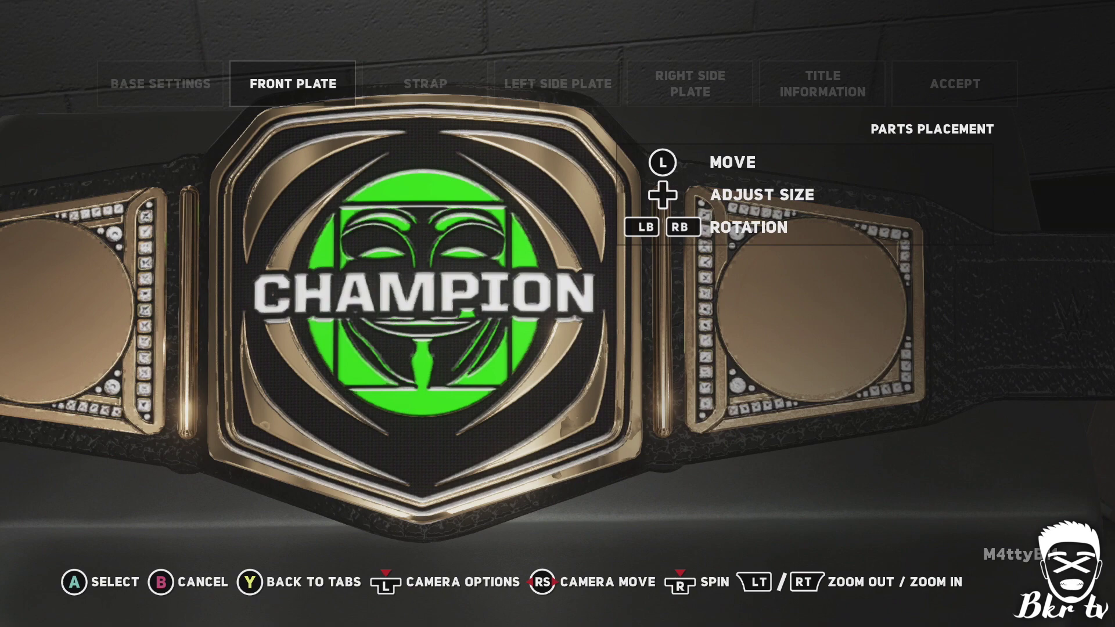
key(Page_Down)
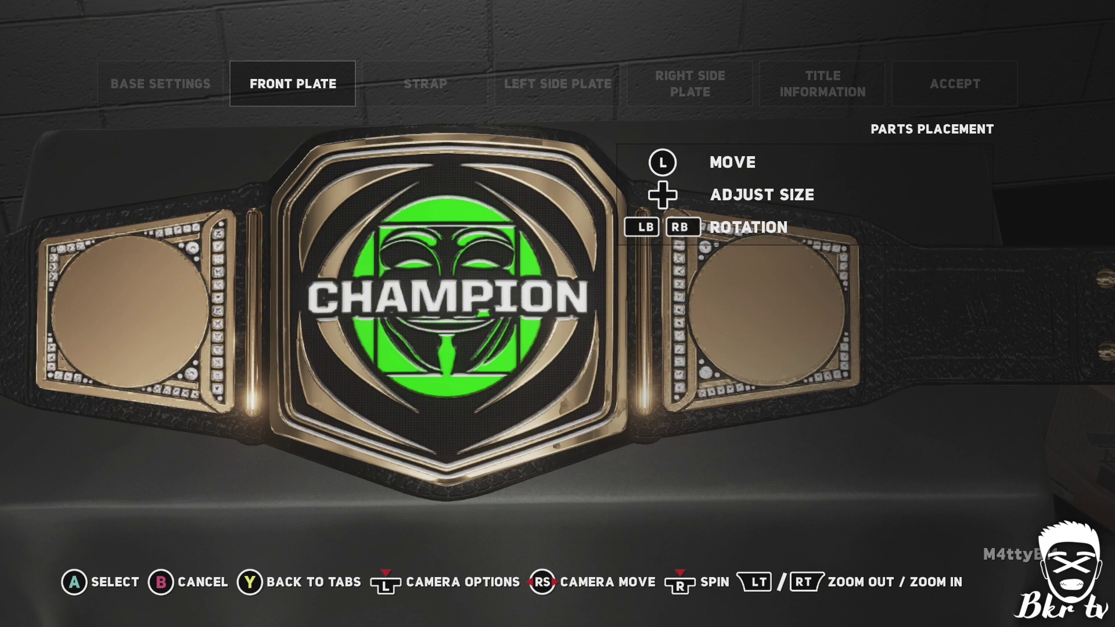
scroll(557, 314, up, 3)
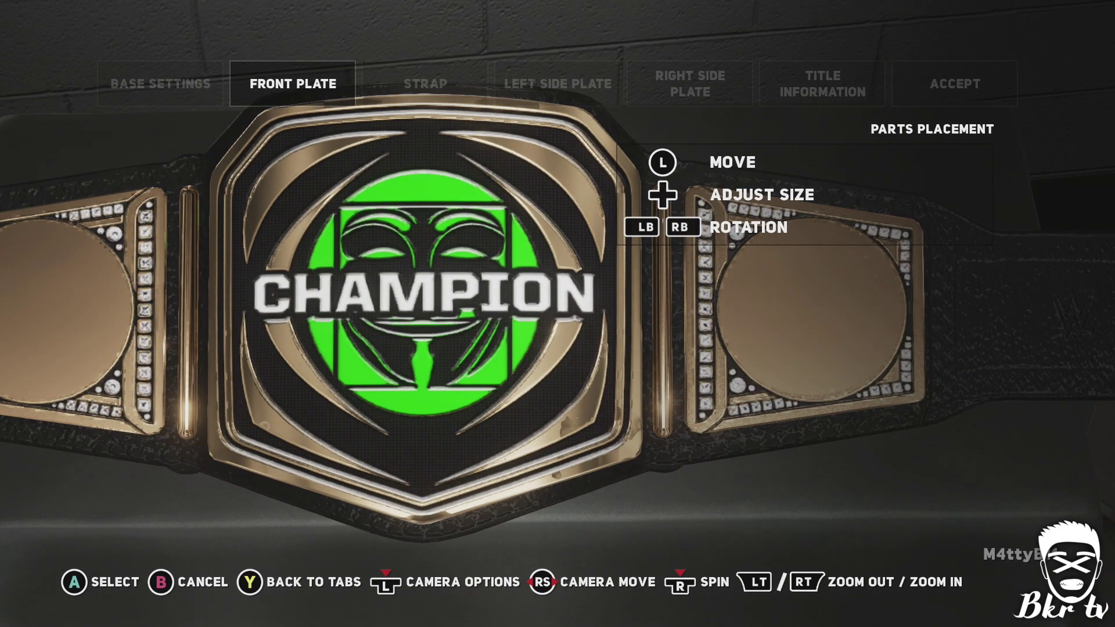
Compare Vinyl, Concrete and Steel on the CHAMPION logo, then apply Steel
key(Return)
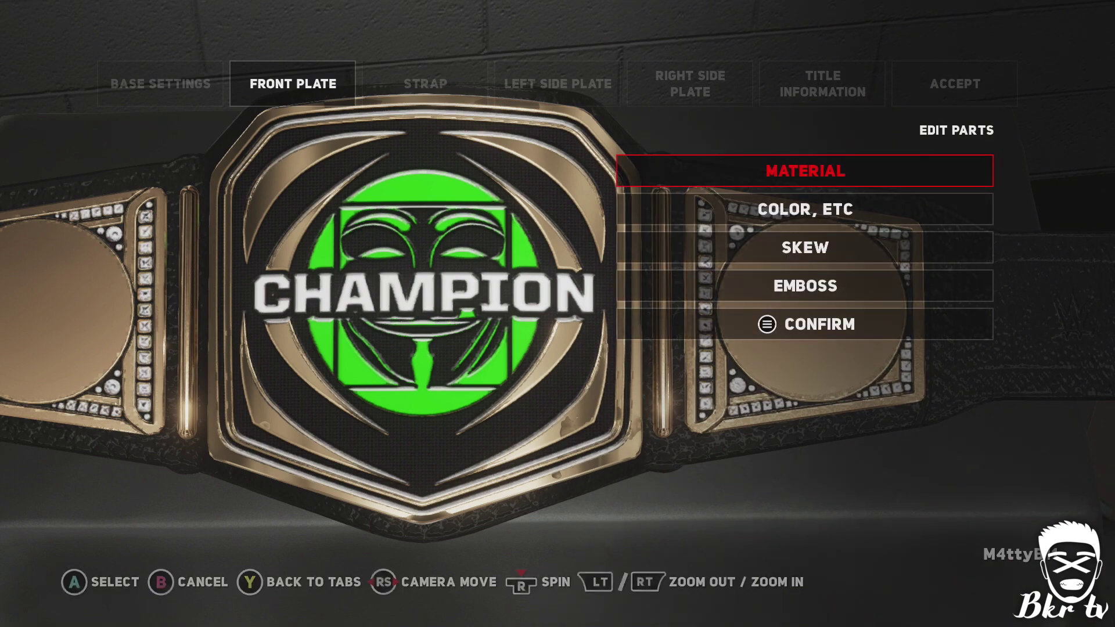
key(Return)
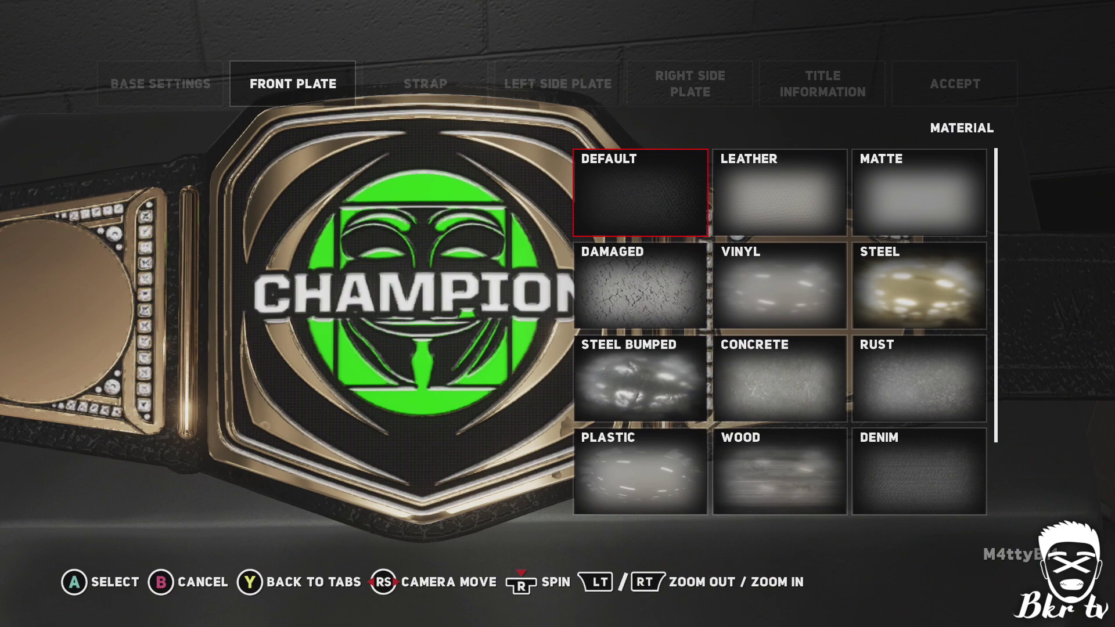
key(Right)
key(Down)
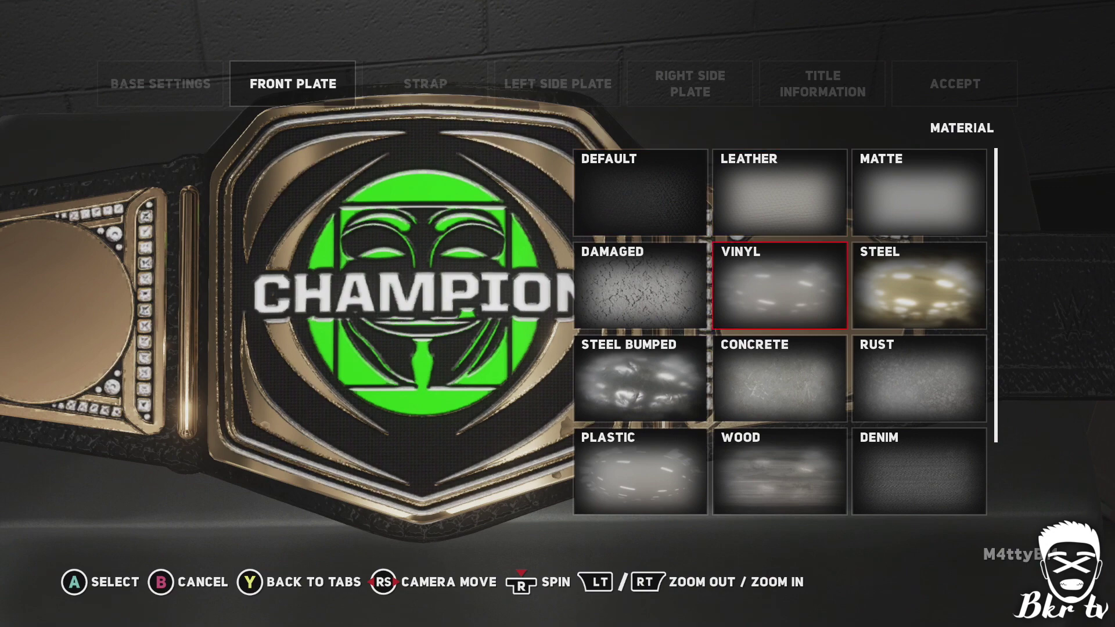
key(Right)
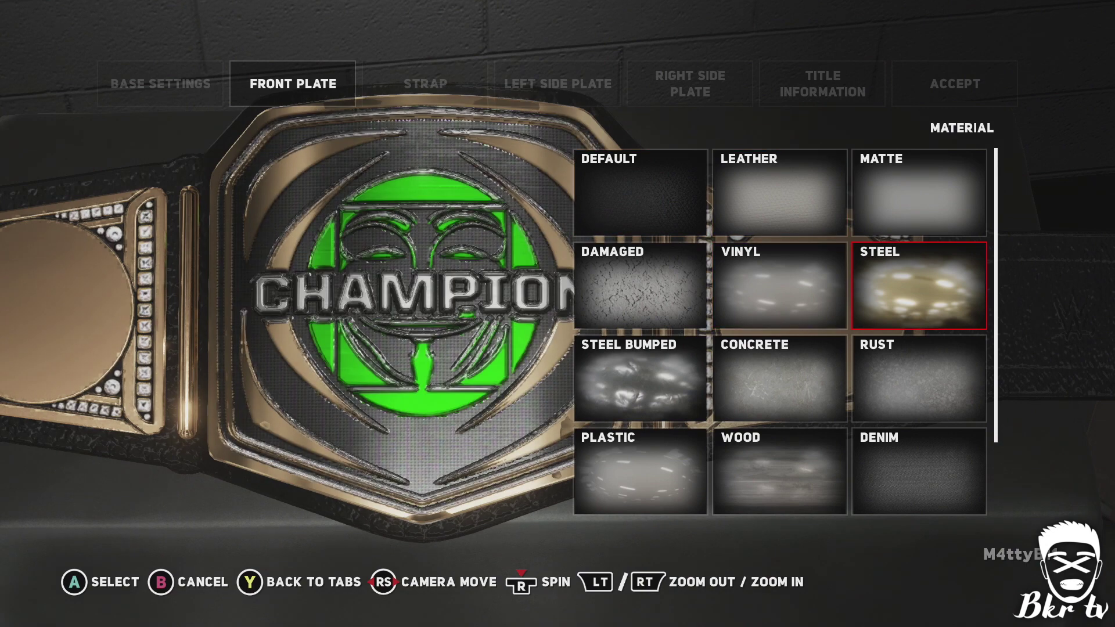
key(Left)
key(Down)
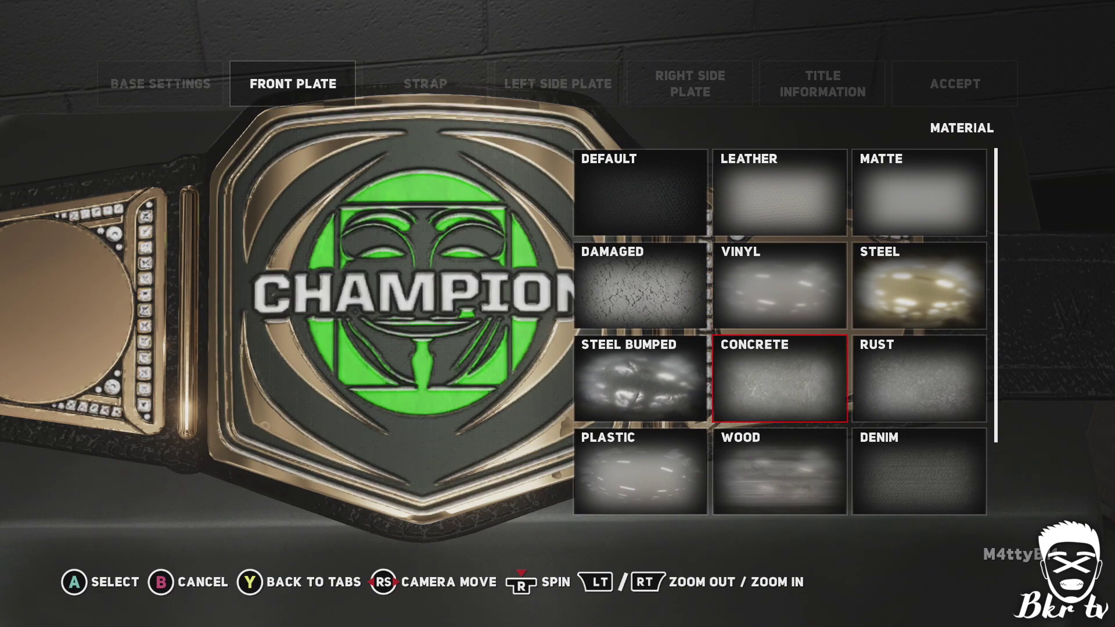
key(Up)
key(Right)
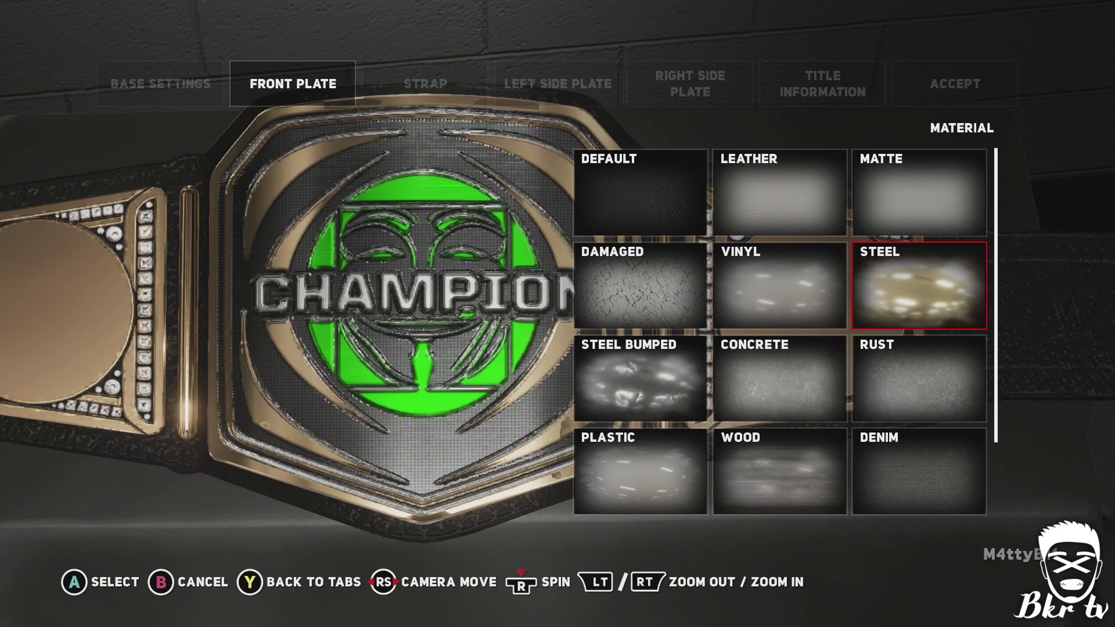
key(Return)
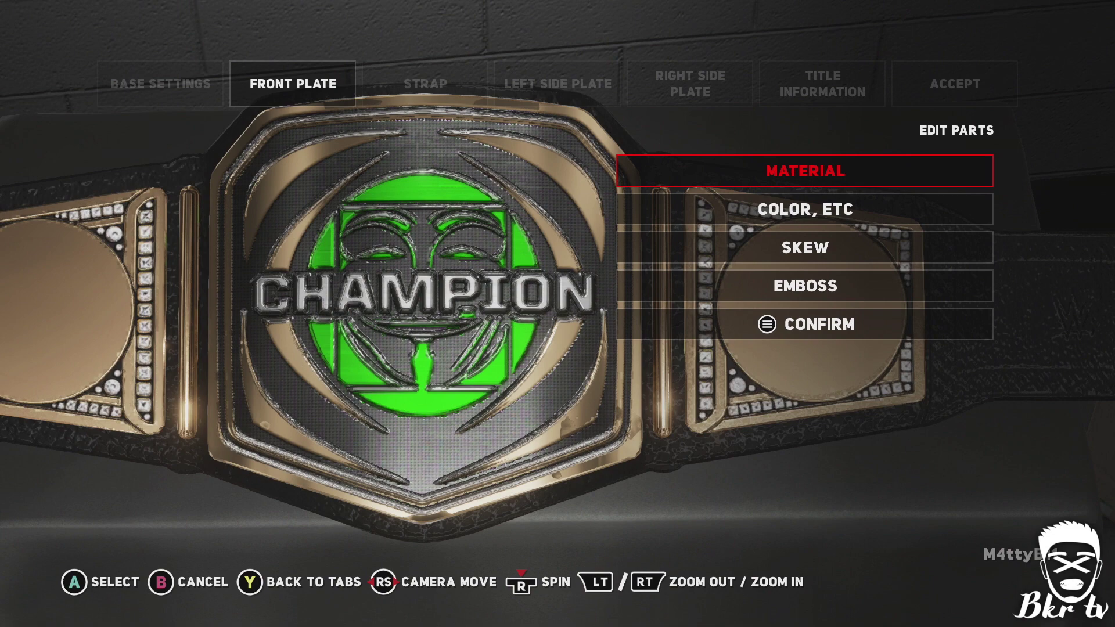
Lower the logo's emboss strength from 20/100 to 4/100 and accept it
key(Down)
key(Down)
key(Down)
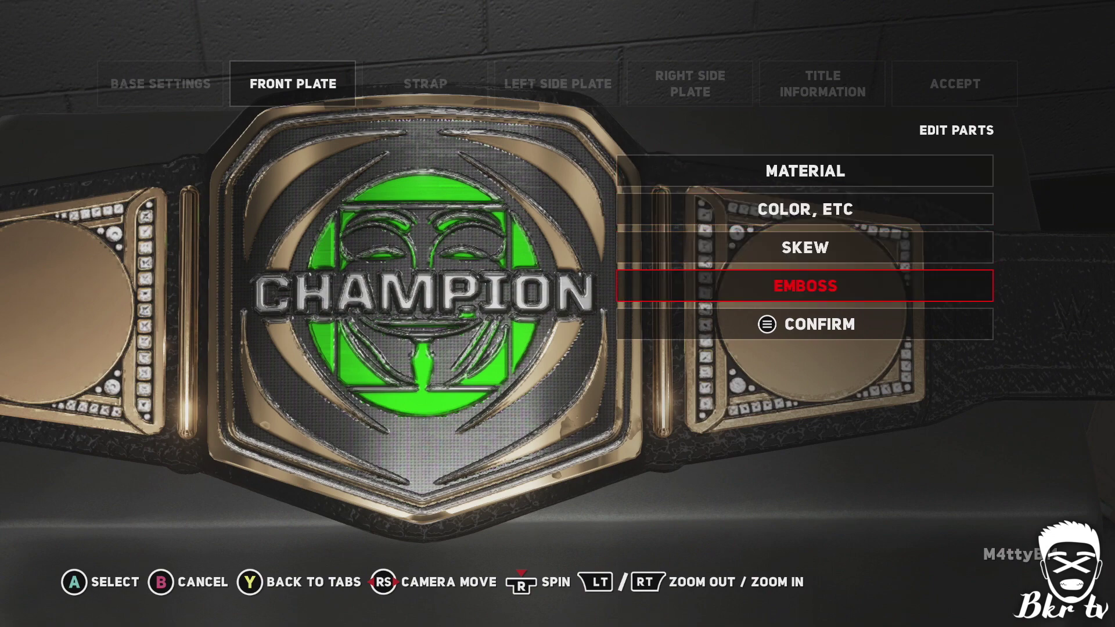
key(Return)
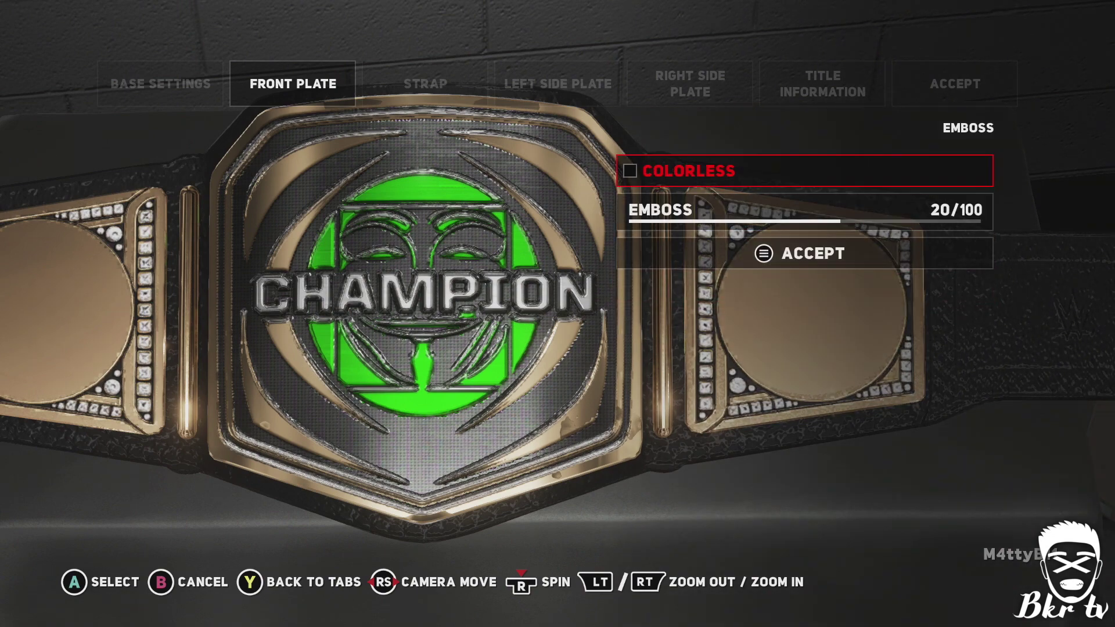
key(Down)
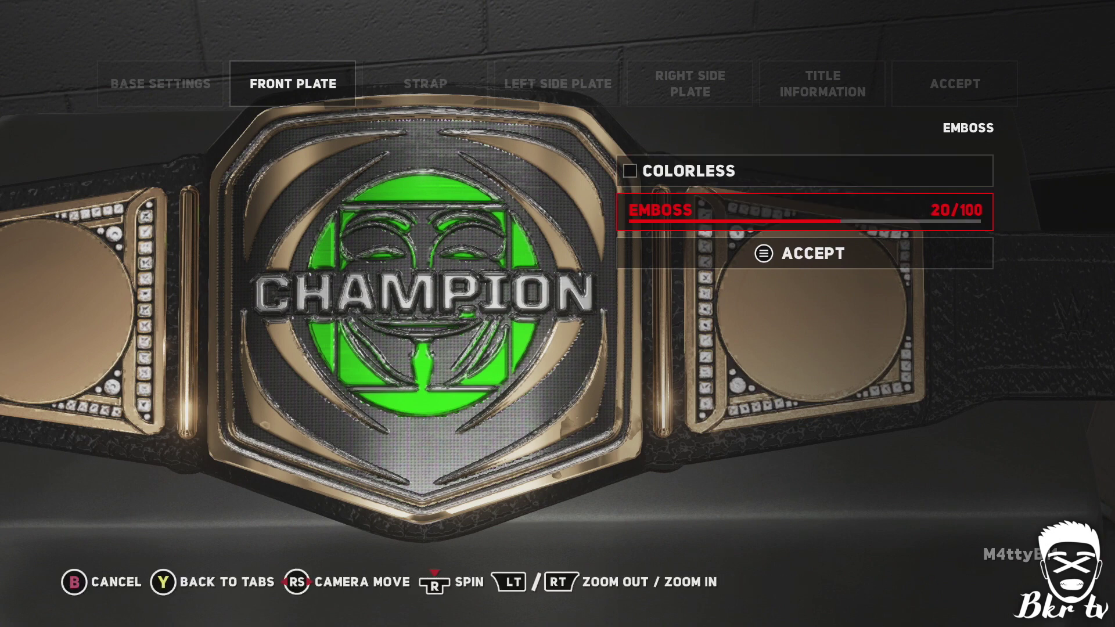
key(Left)
key(Left)
key(Left)
key(Left)
key(Left)
key(Left)
key(Left)
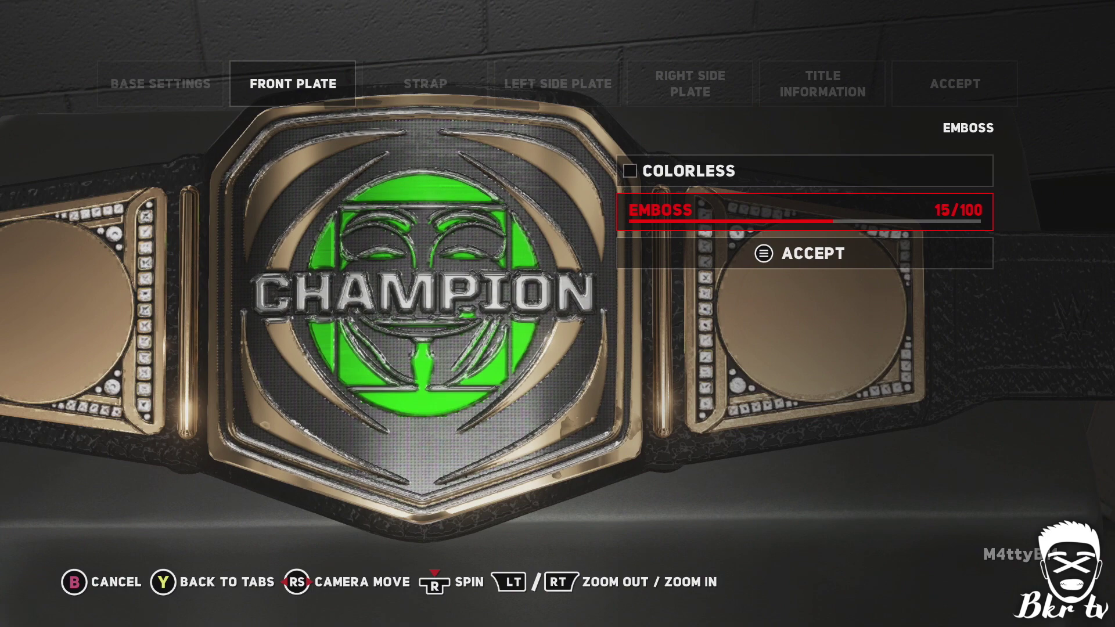
key(Left)
key(Left)
key(Left)
key(Left)
key(Left)
key(Left)
key(Left)
key(Left)
key(Left)
key(Left)
key(Right)
key(Right)
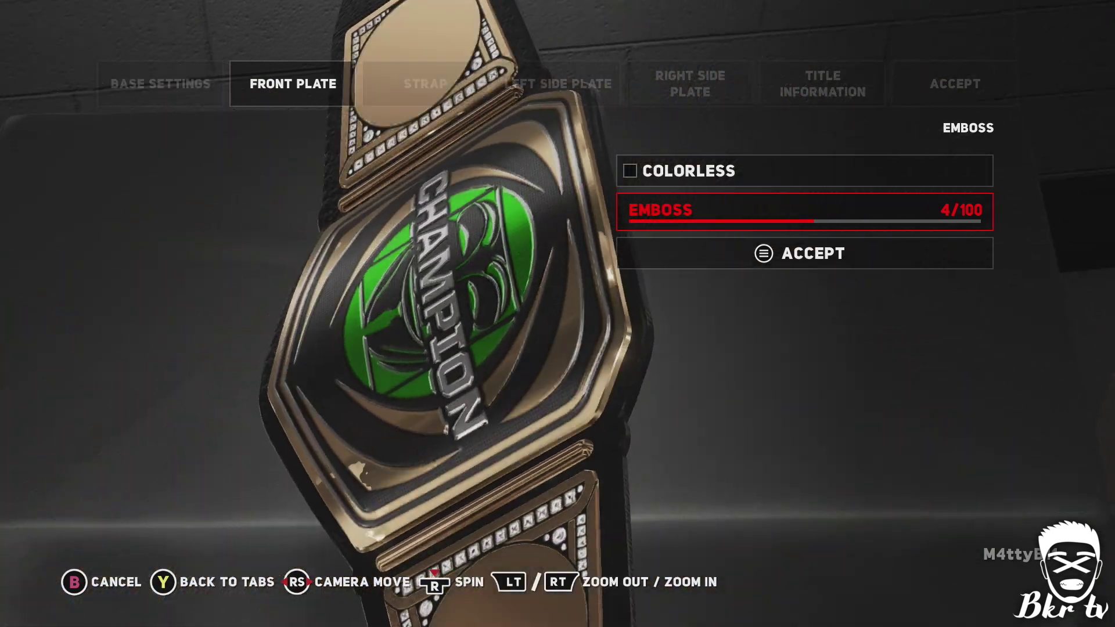
key(Down)
key(Return)
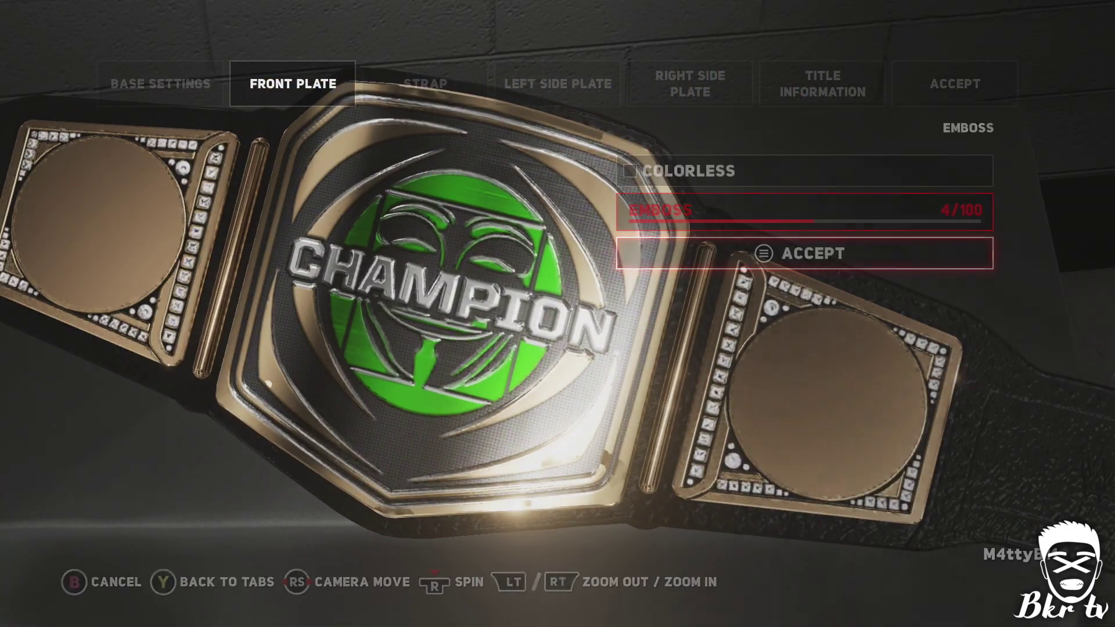
Compare the logo with Colorless on and off, keep its colour, and accept emboss 4/100
key(Return)
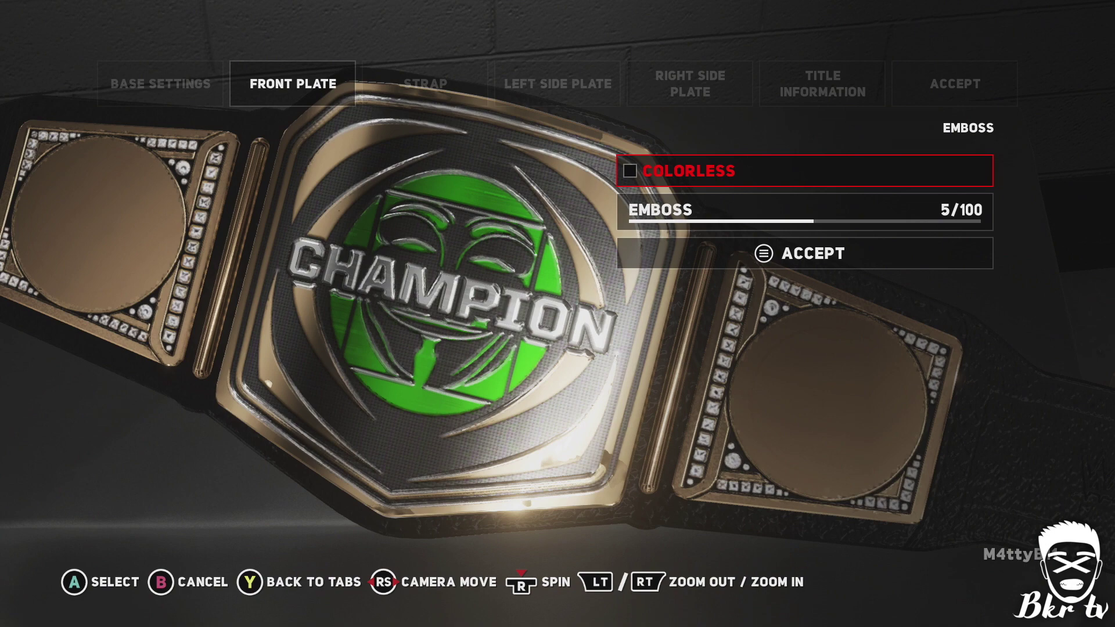
key(Return)
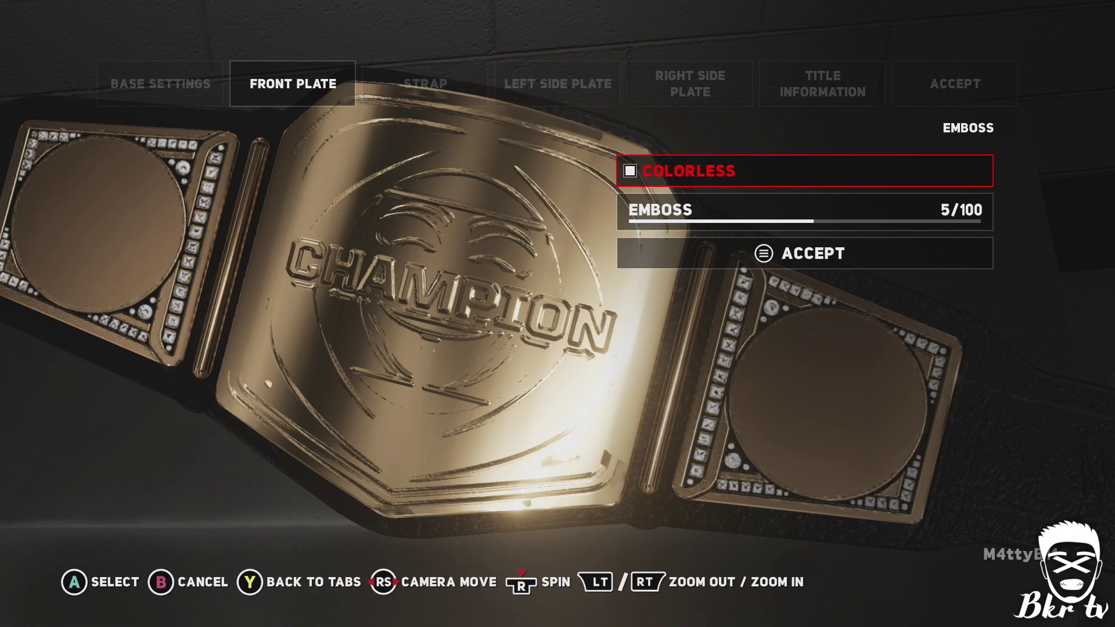
key(Return)
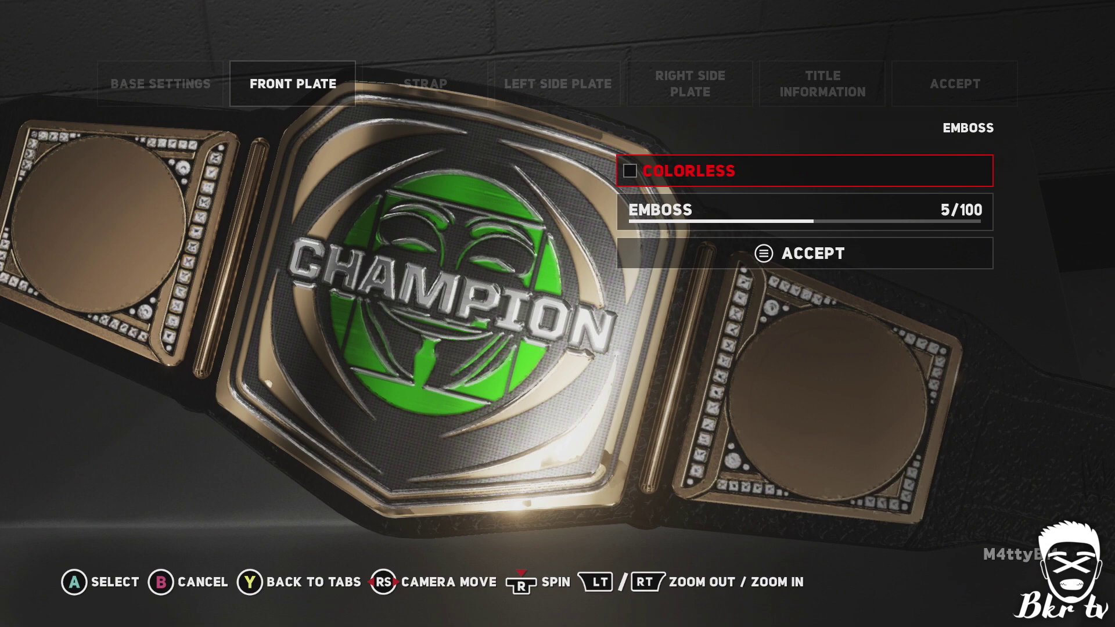
key(Return)
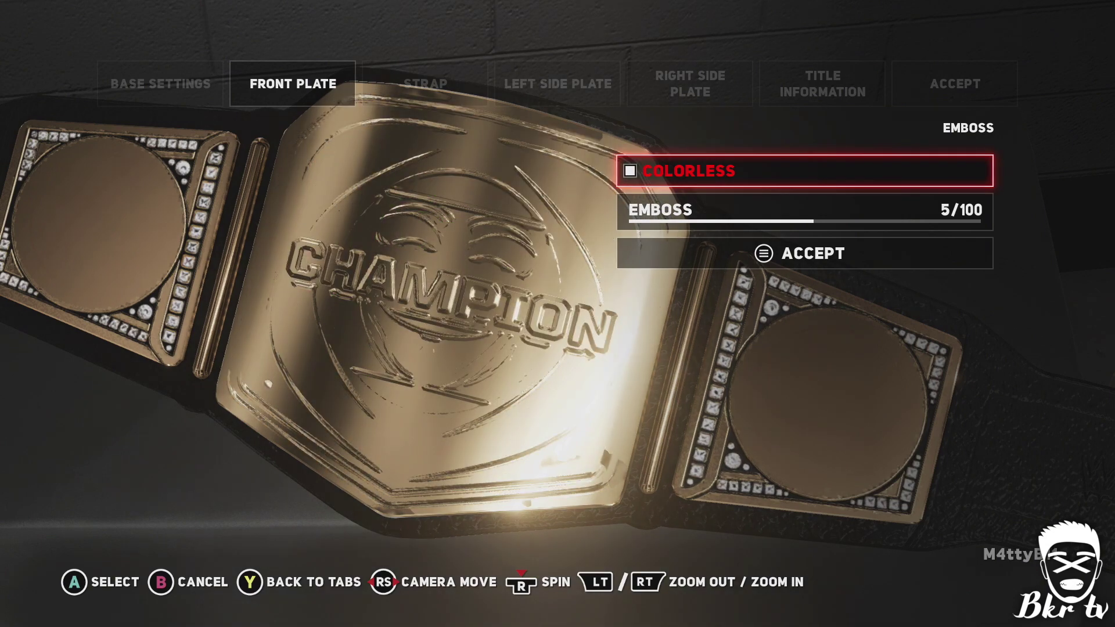
key(Return)
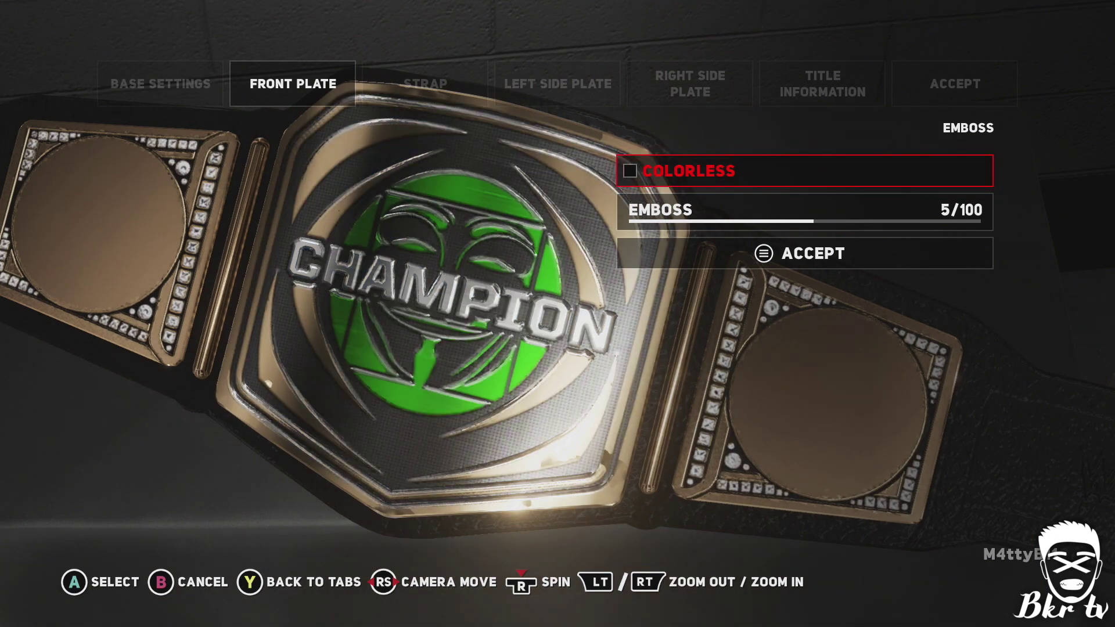
key(Return)
key(Return)
key(Down)
key(Left)
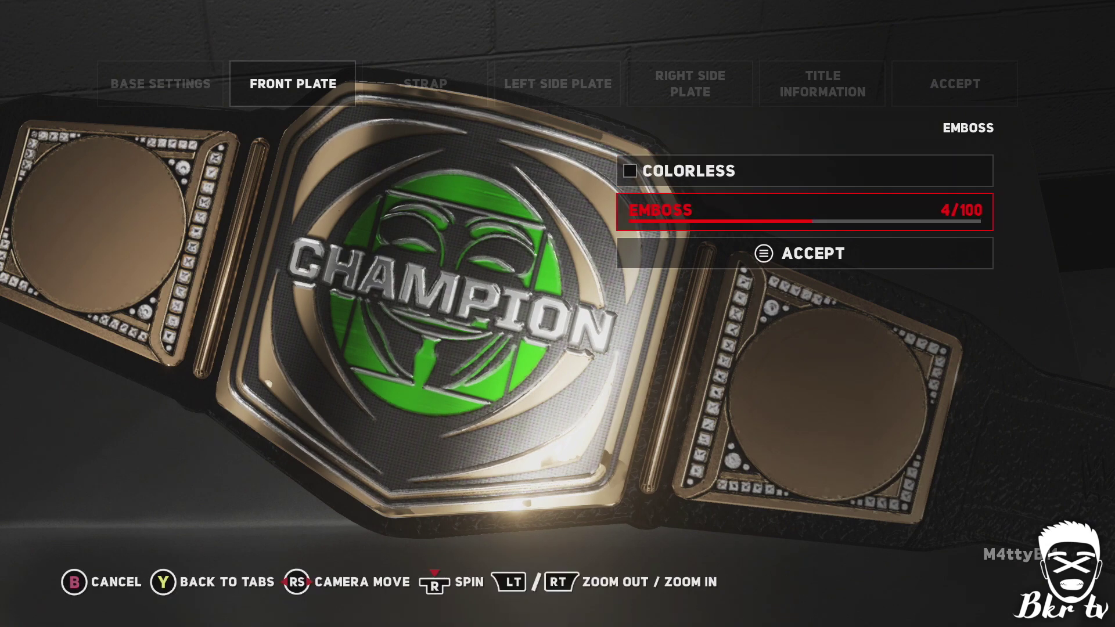
key(Down)
key(Return)
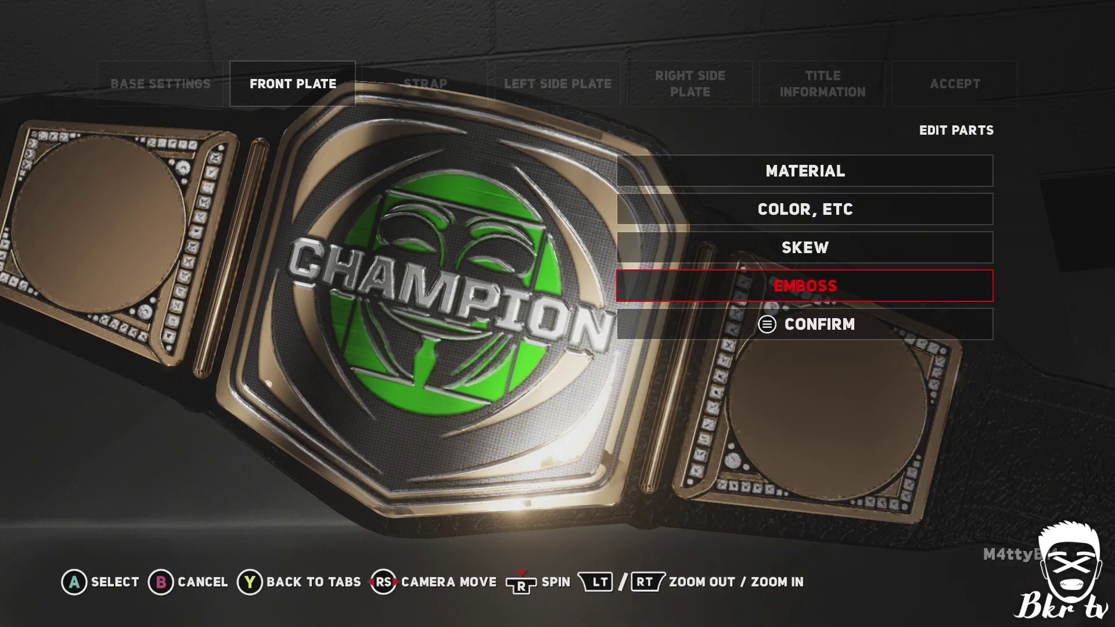
Leave part editing and preview the belt under different lighting, ending on backstage lighting
key(Escape)
key(l)
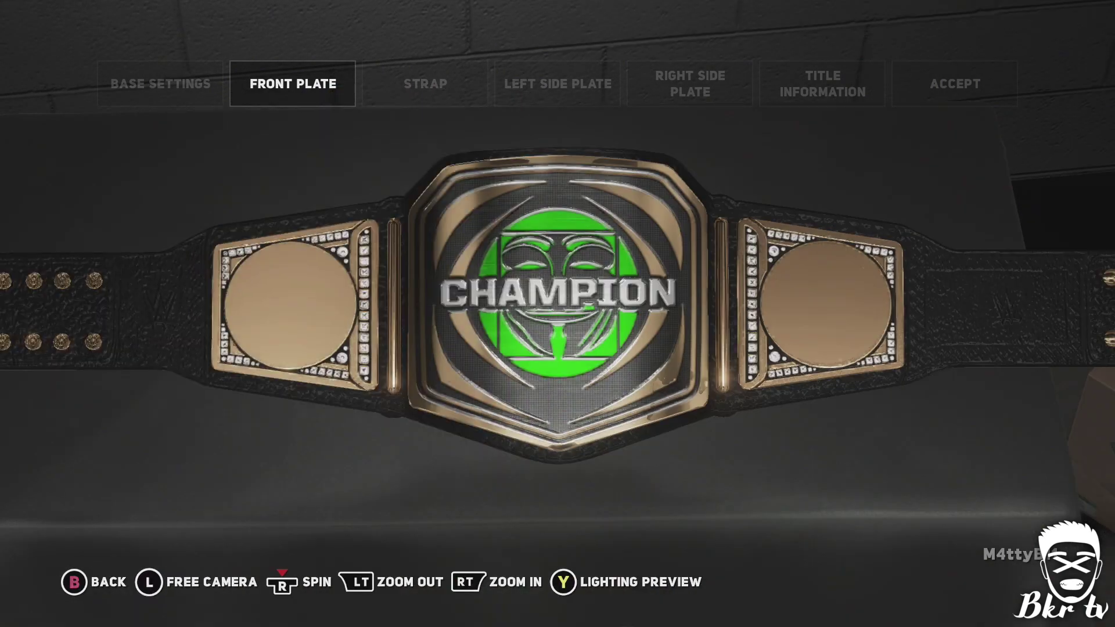
key(y)
key(Down)
key(Down)
key(Down)
key(Down)
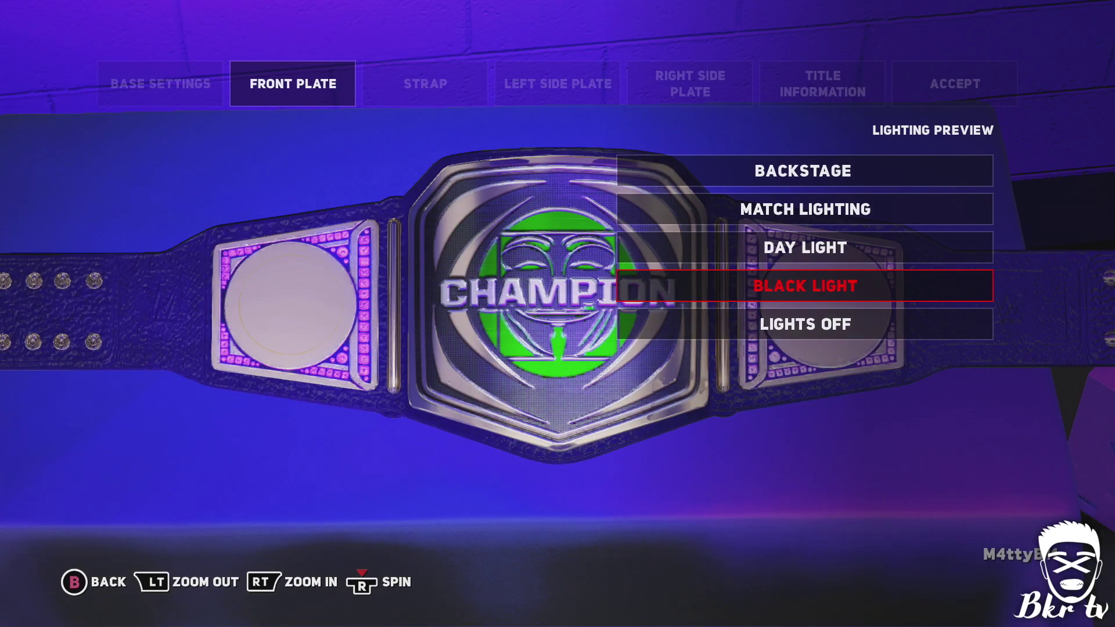
key(Down)
key(Escape)
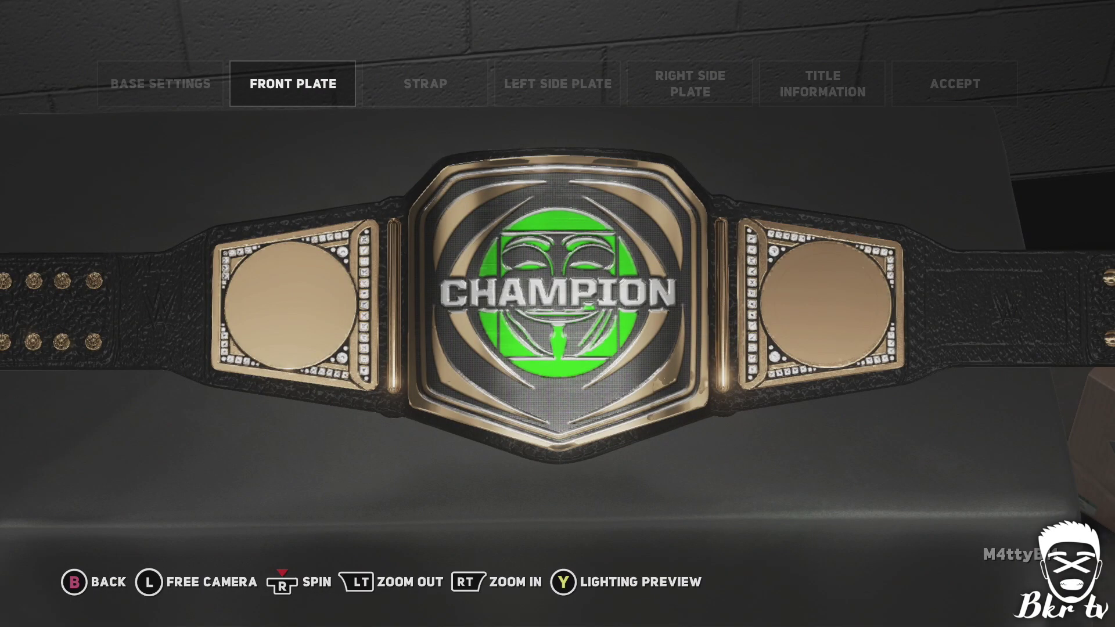
Spin the belt in free camera until it lies level with the front plate facing forward
key(Escape)
key(l)
key(Right)
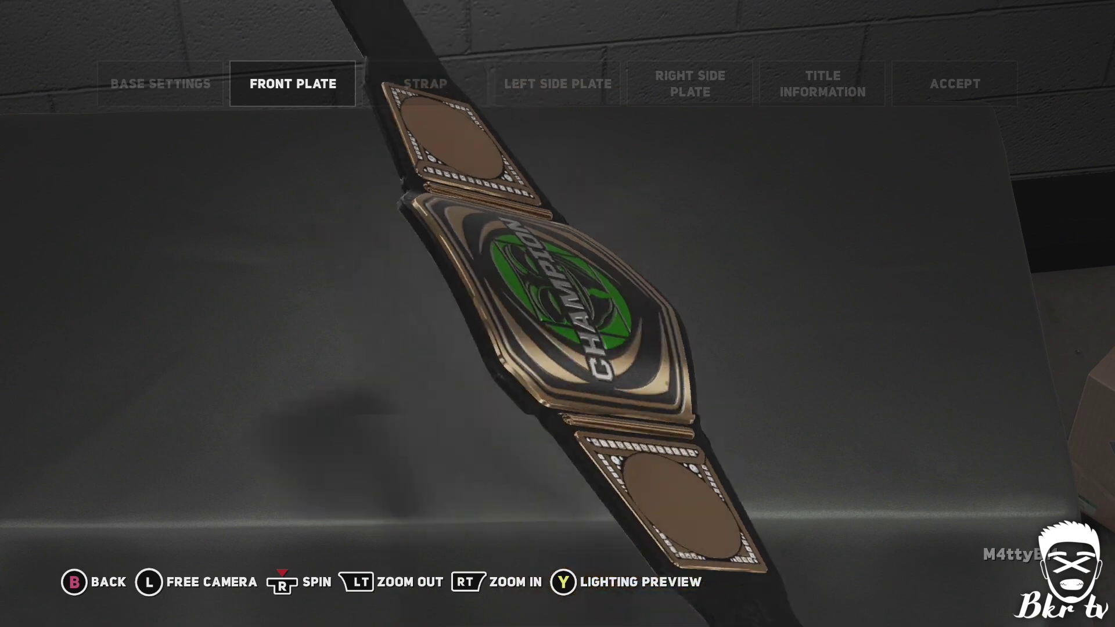
key(Right)
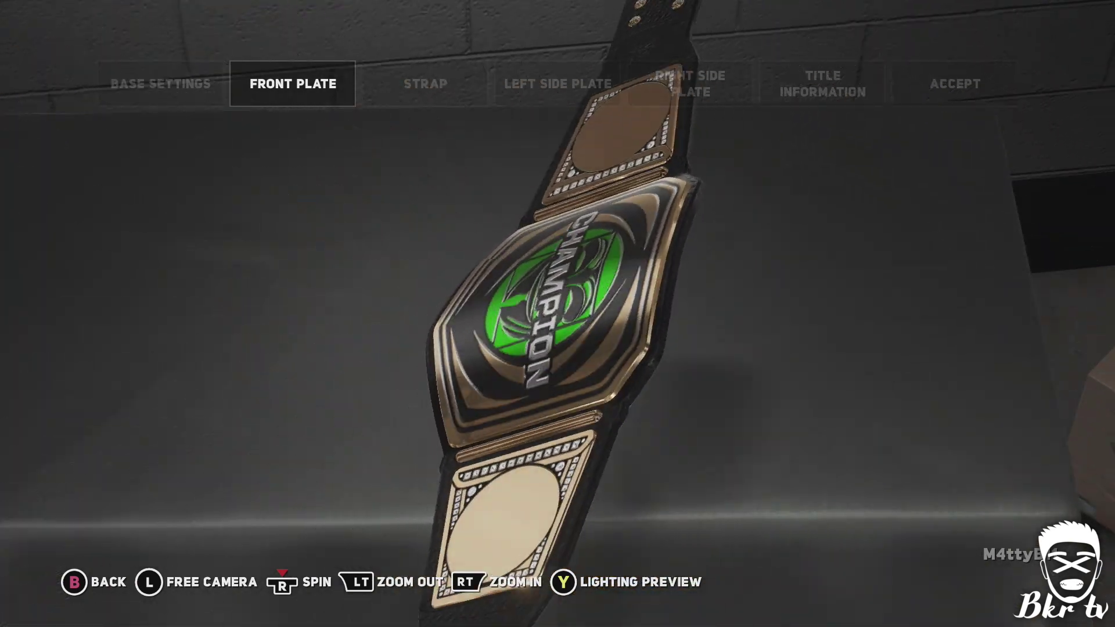
key(Right)
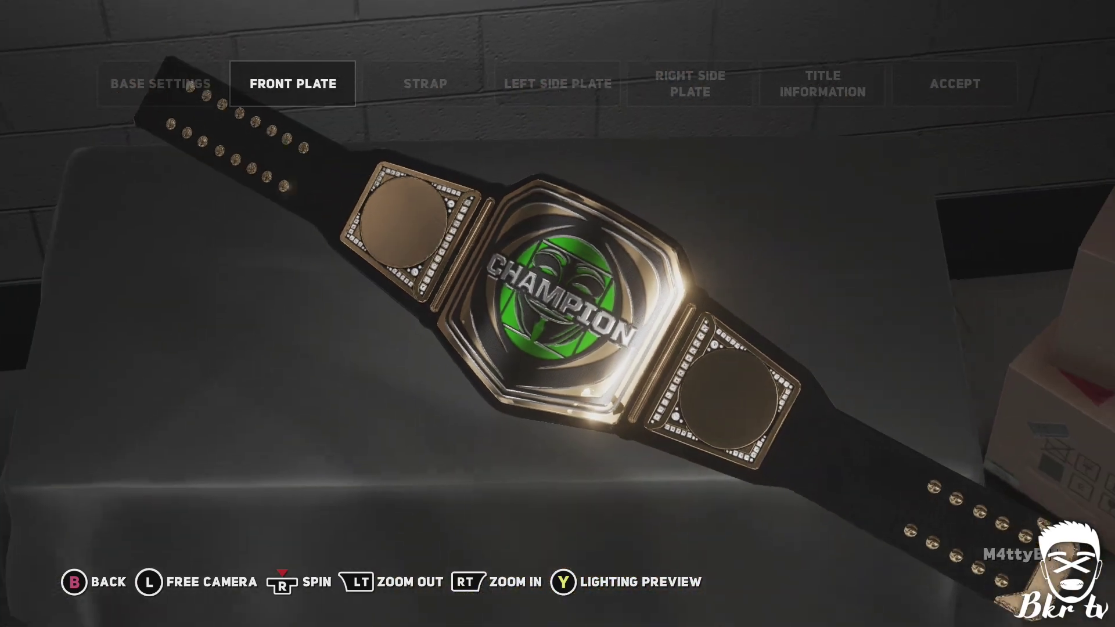
key(Right)
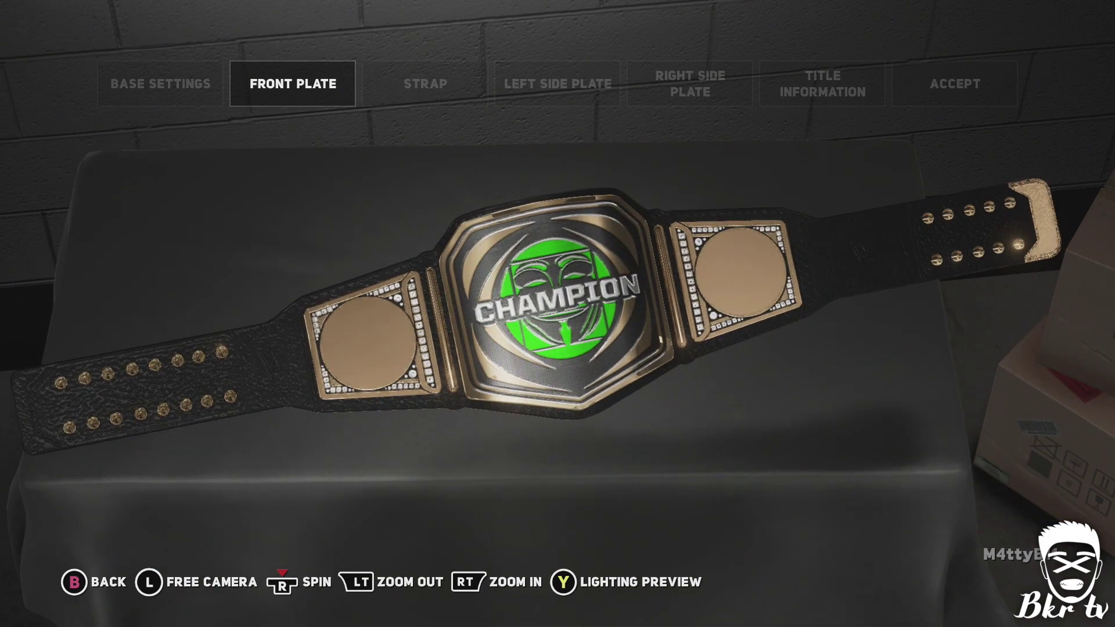